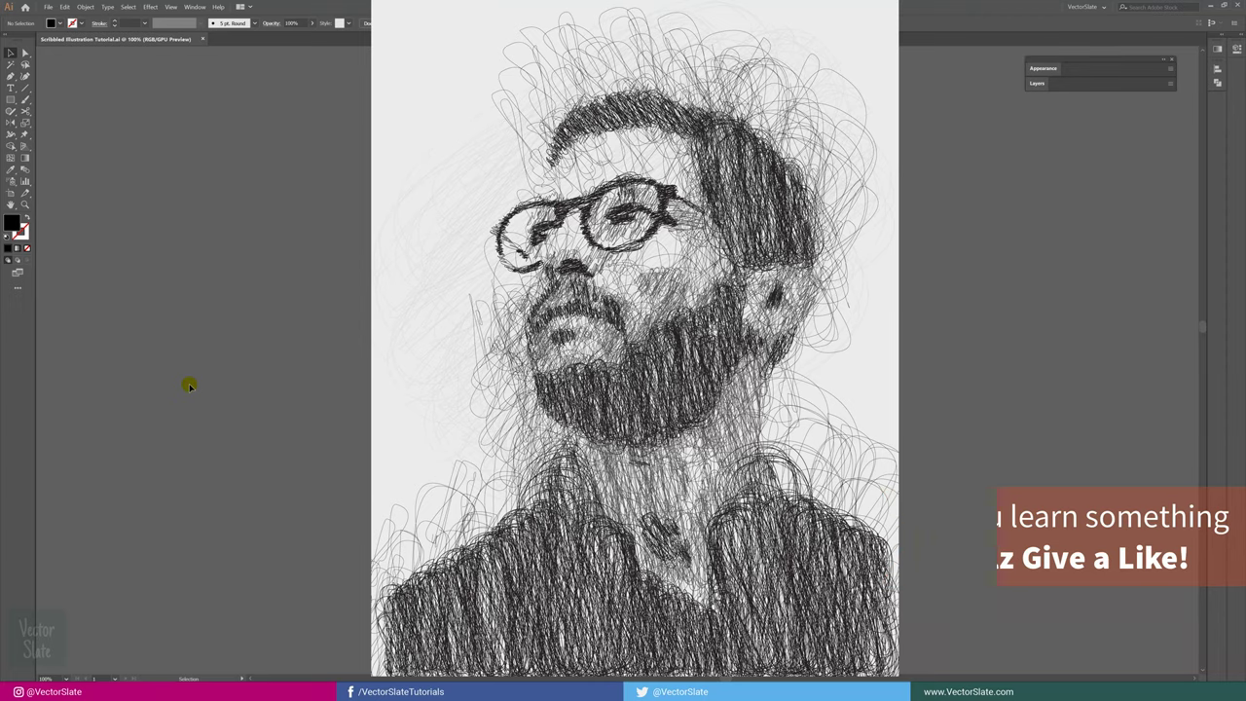
# Step: Create a new 595.3 × 841.9 px RGB document with Screen (72 ppi) raster effects
pyautogui.hotkey('ctrl', 'n')
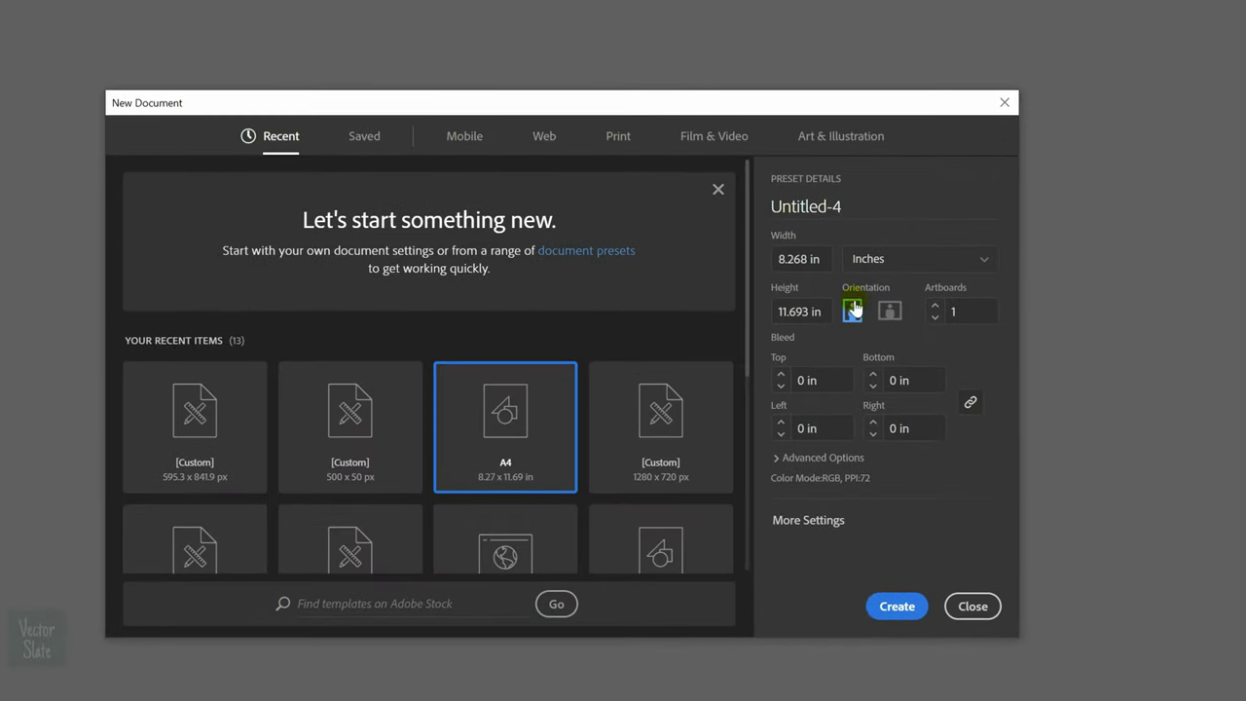
pyautogui.click(889, 259)
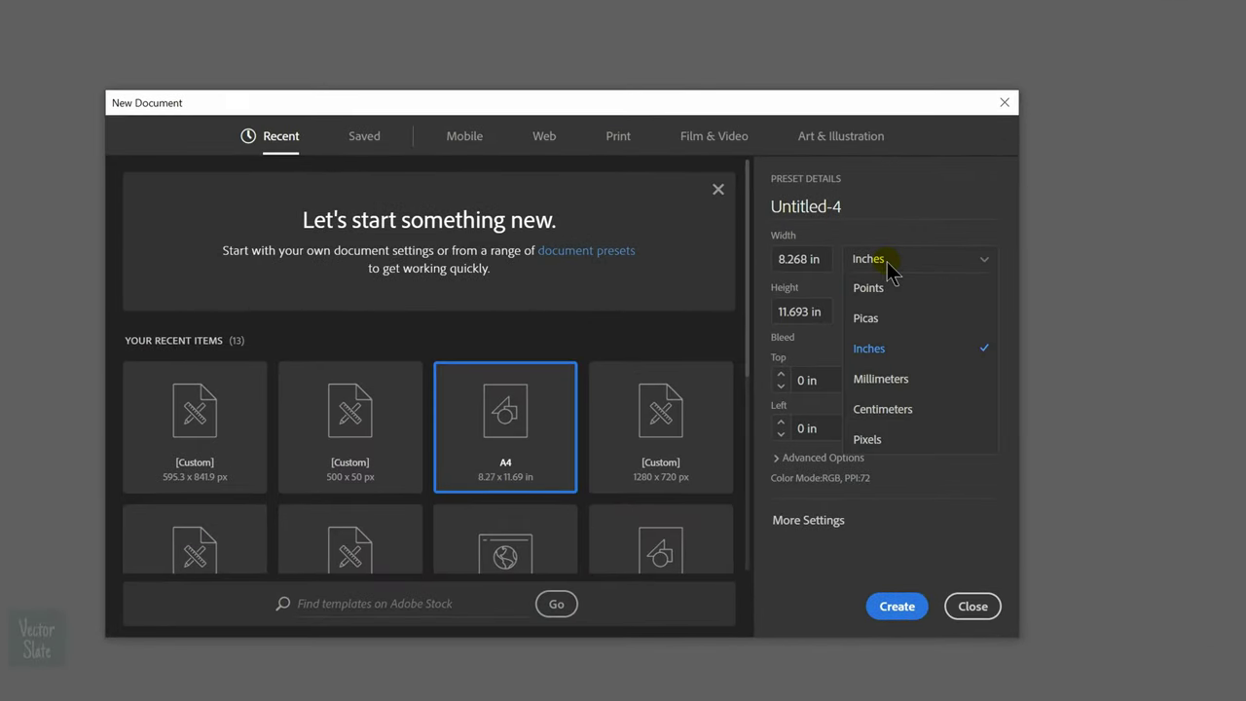
pyautogui.click(884, 443)
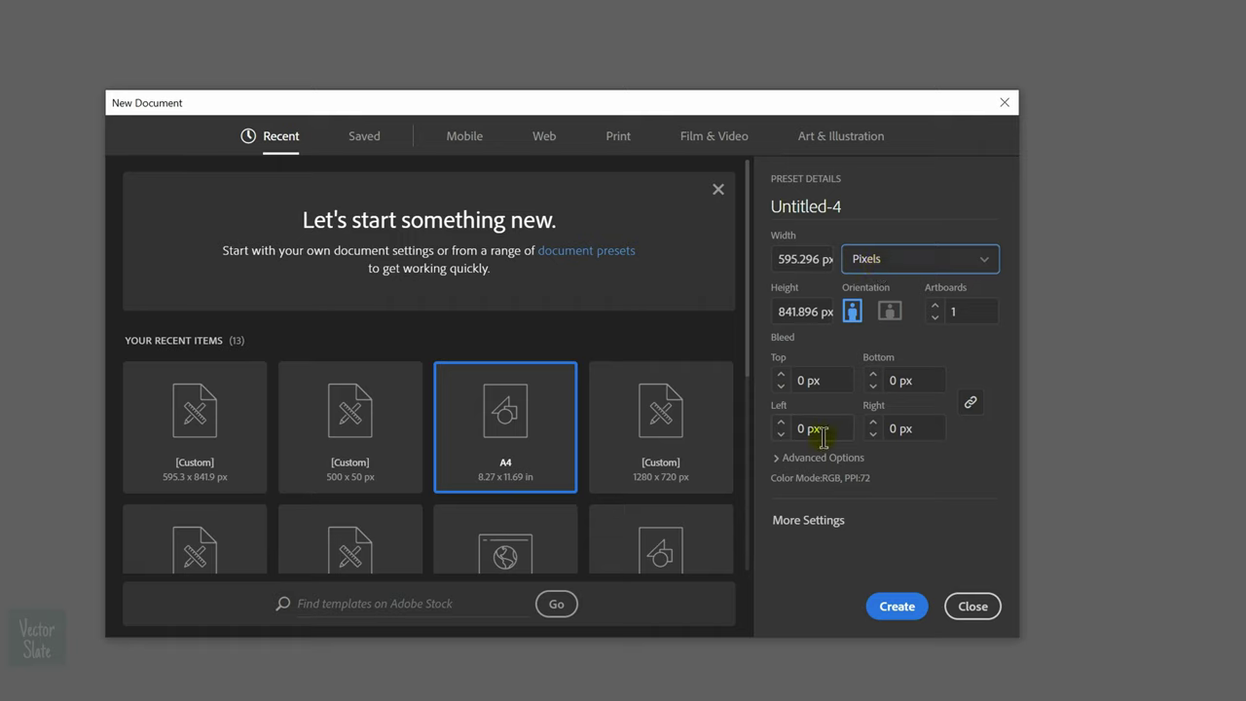
pyautogui.click(798, 522)
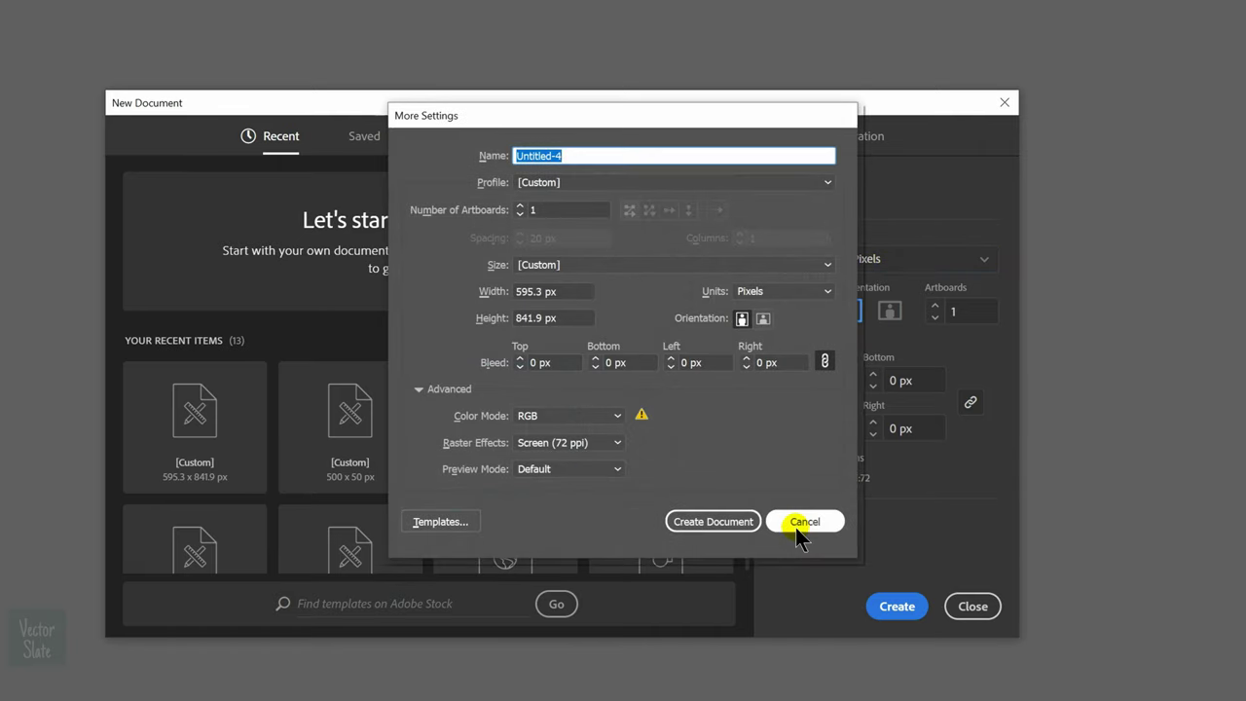
pyautogui.click(591, 446)
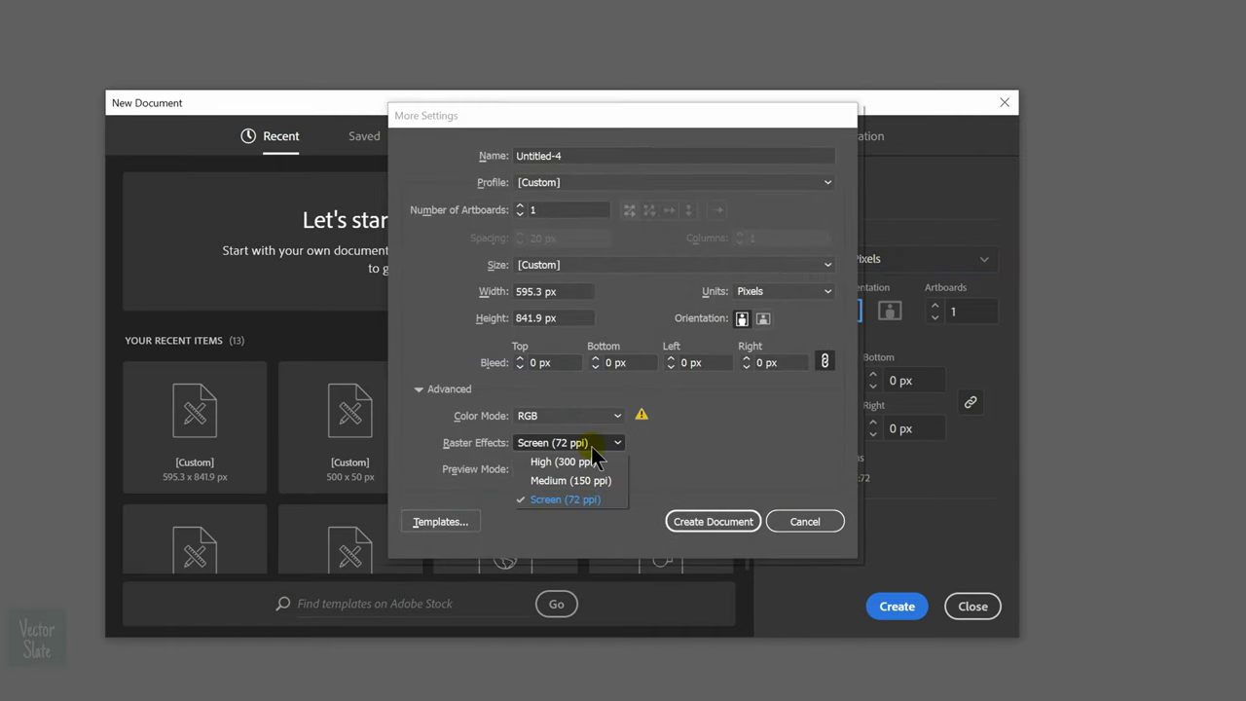
pyautogui.click(605, 499)
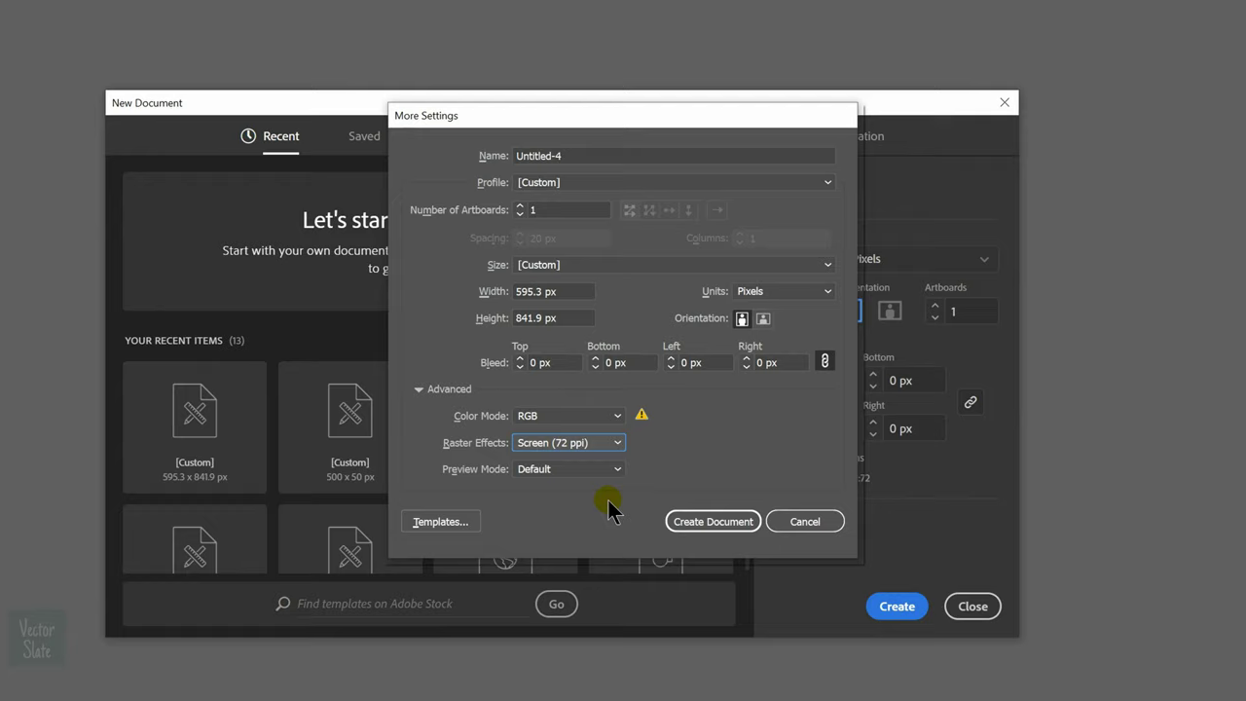
pyautogui.click(607, 415)
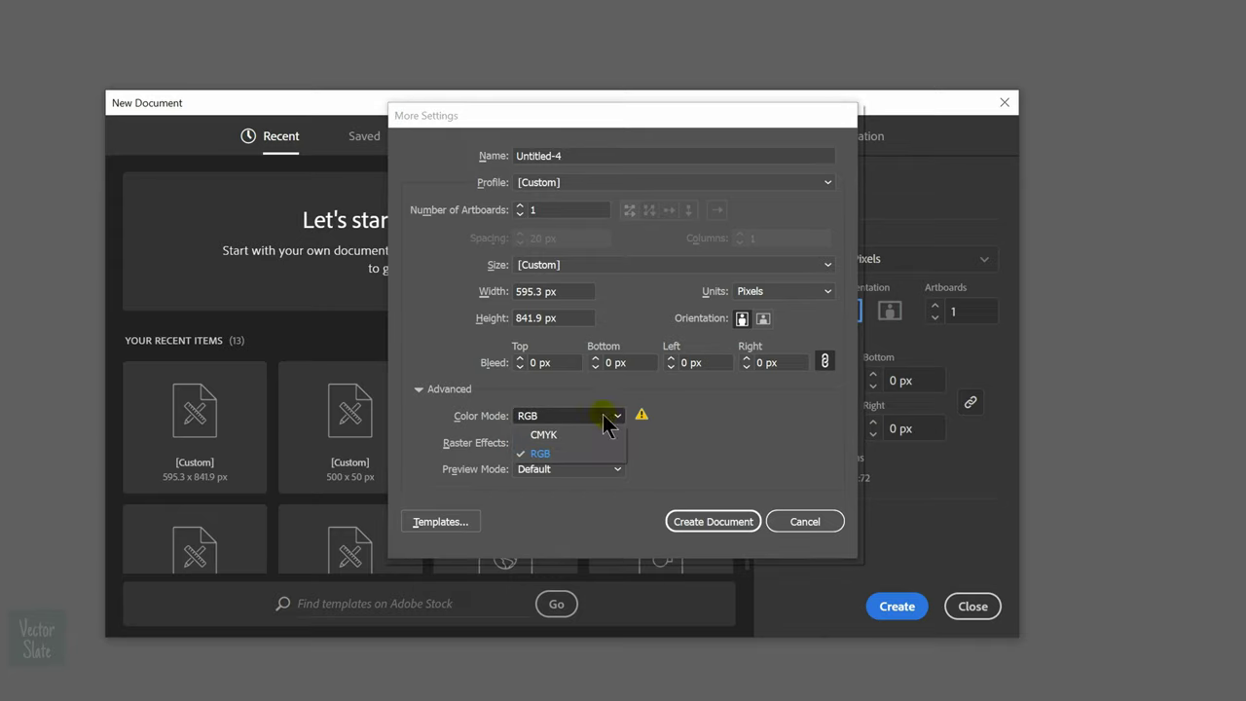
pyautogui.click(557, 453)
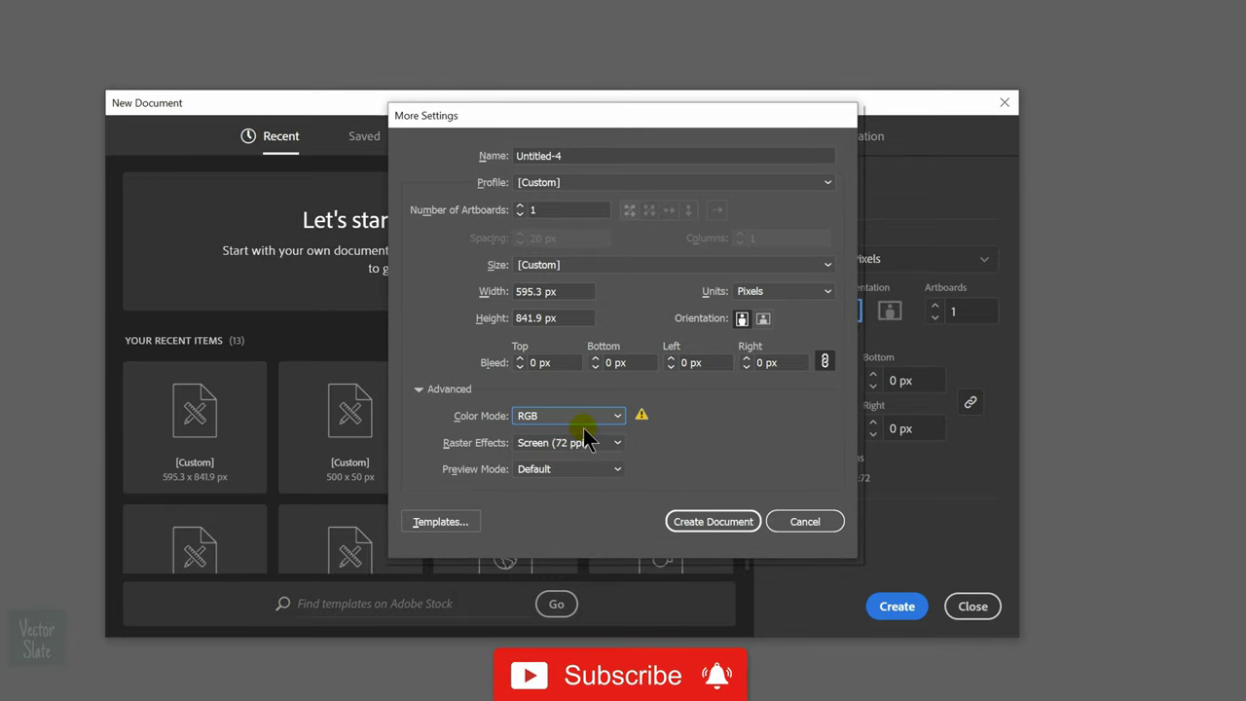
pyautogui.click(717, 520)
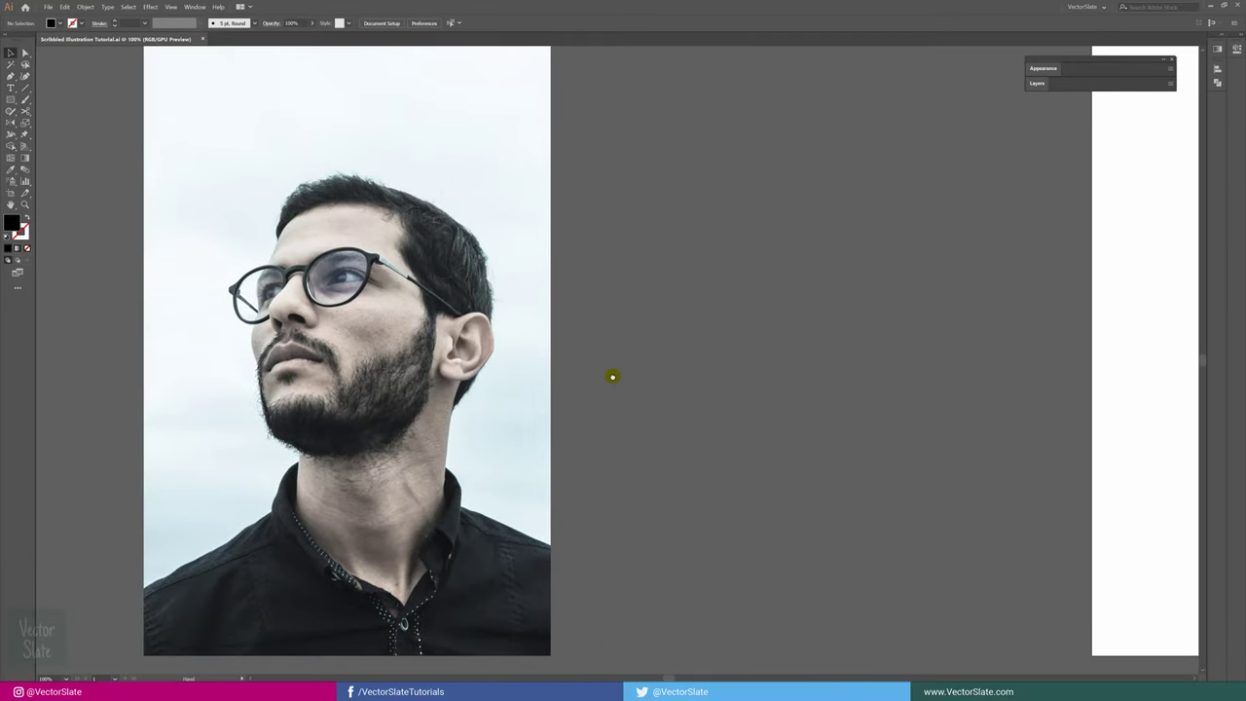
# Step: Alt-drag a copy of the portrait photo to its right and confirm the Control bar is enabled
pyautogui.moveTo(612, 377); pyautogui.dragTo(560, 381)
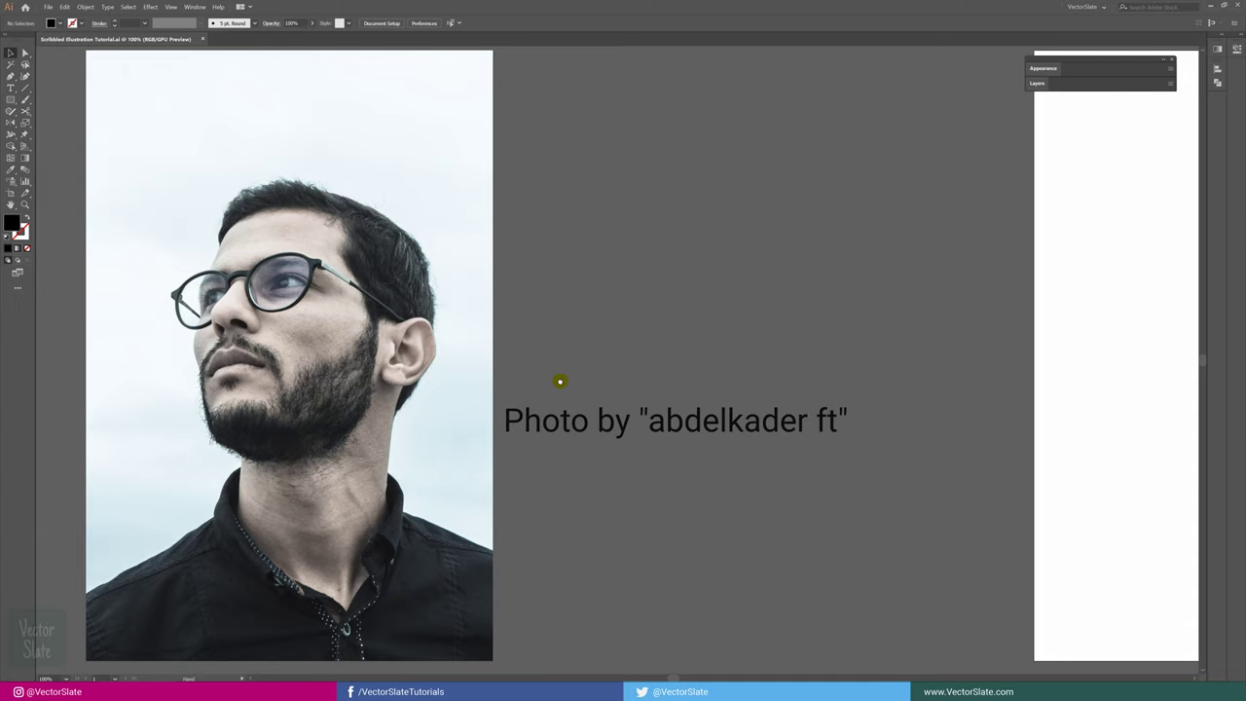
pyautogui.click(331, 327)
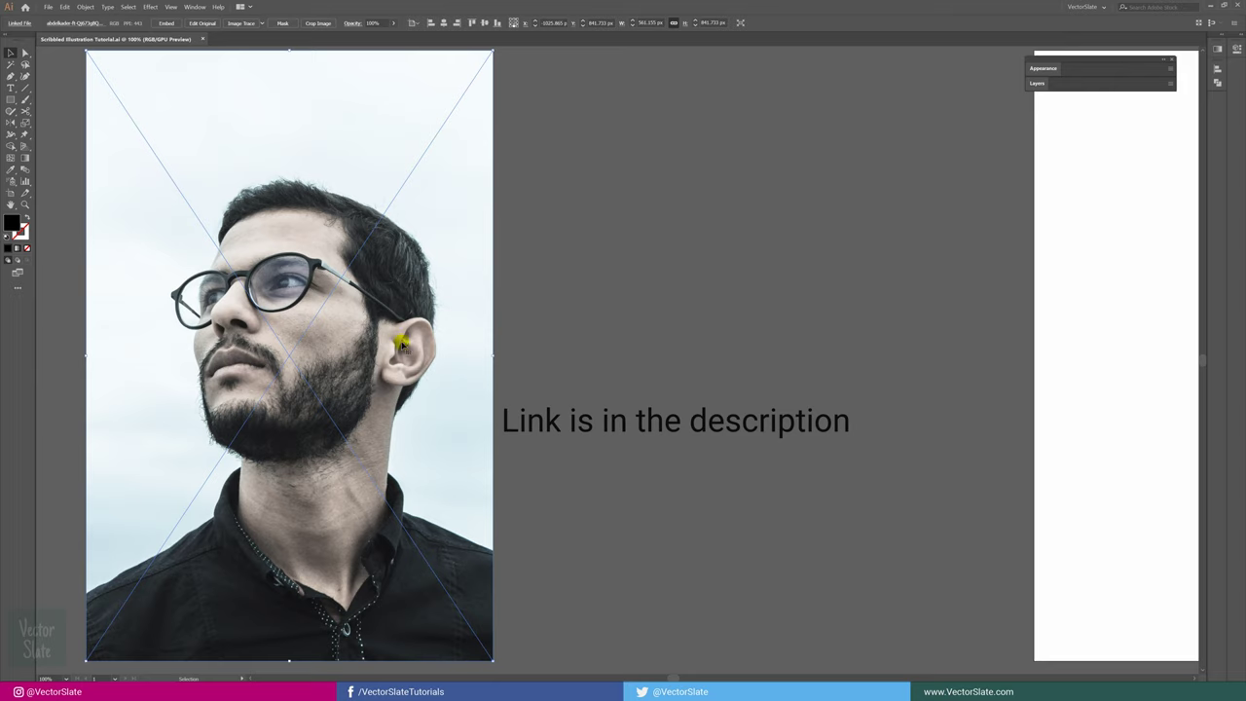
pyautogui.moveTo(292, 331); pyautogui.dragTo(723, 346)
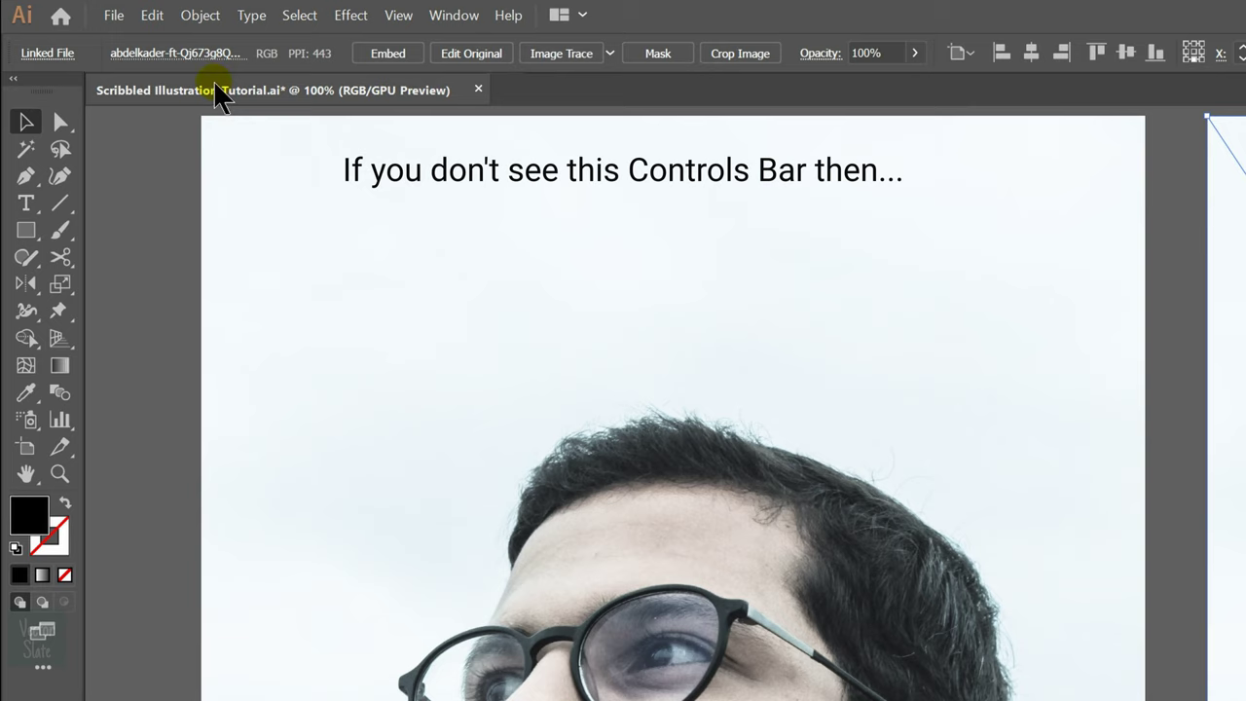
pyautogui.click(454, 15)
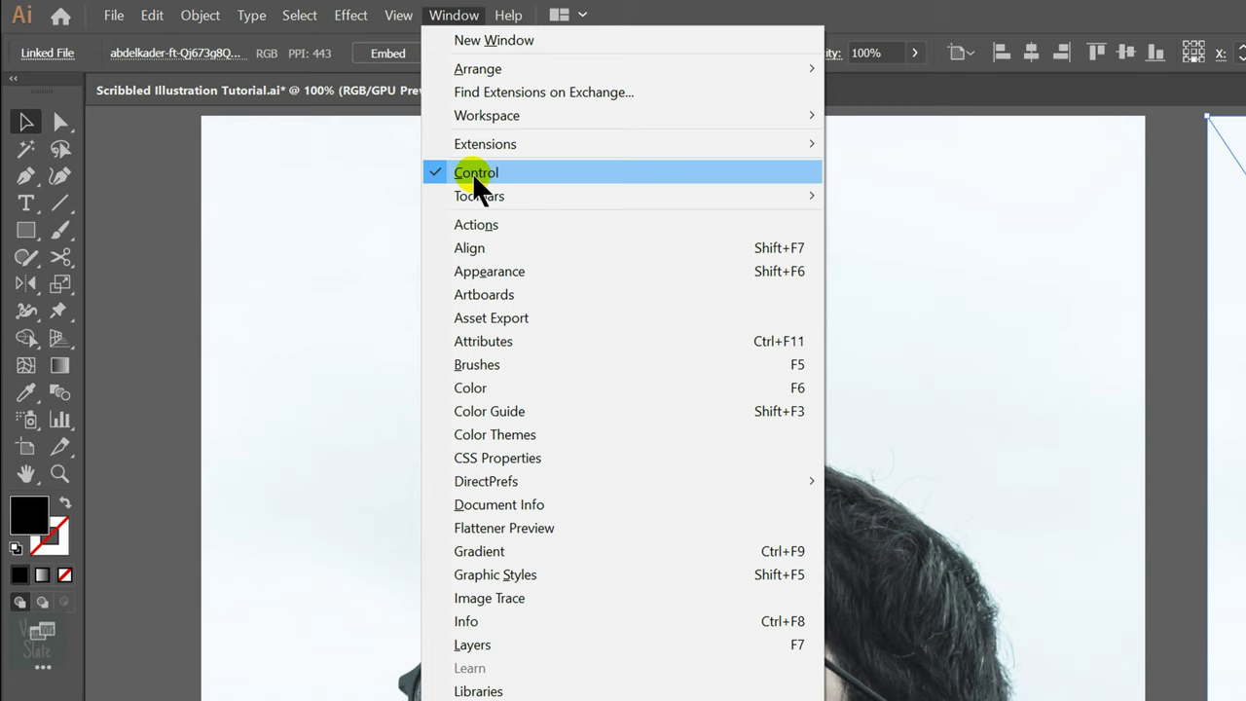
pyautogui.press('Escape')
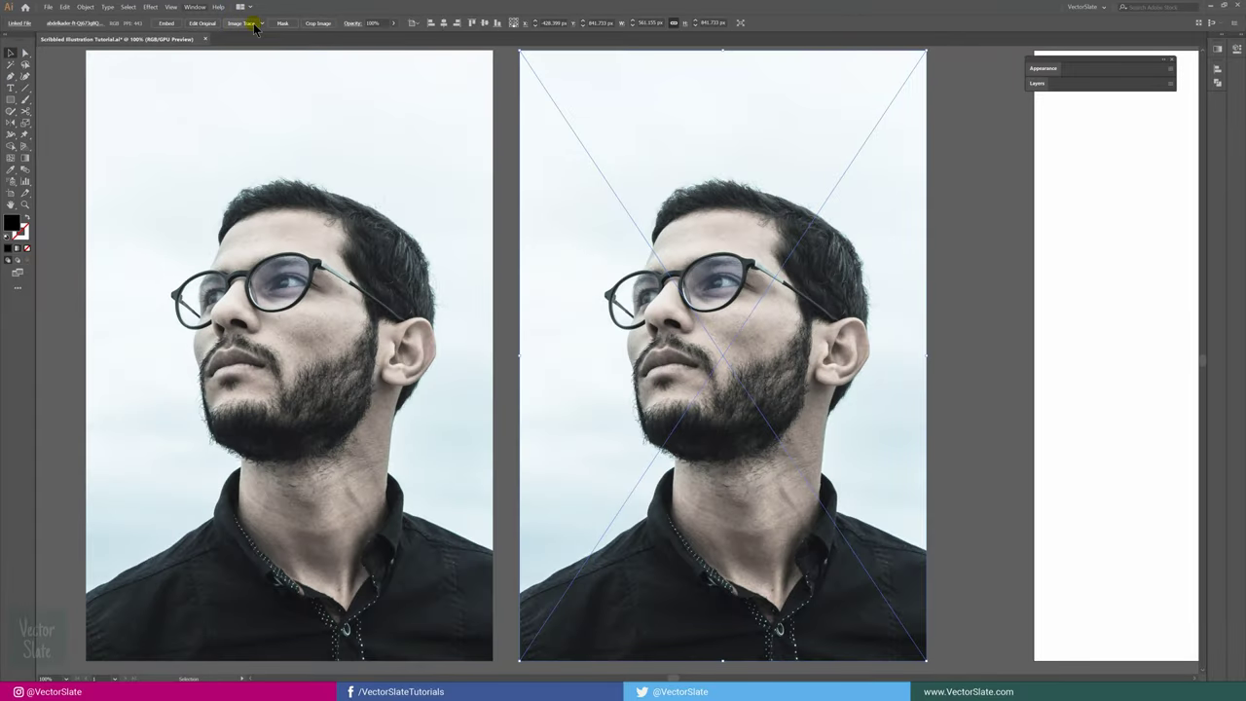
# Step: Image-trace the copied photo and delete the original photo on the left
pyautogui.click(248, 23)
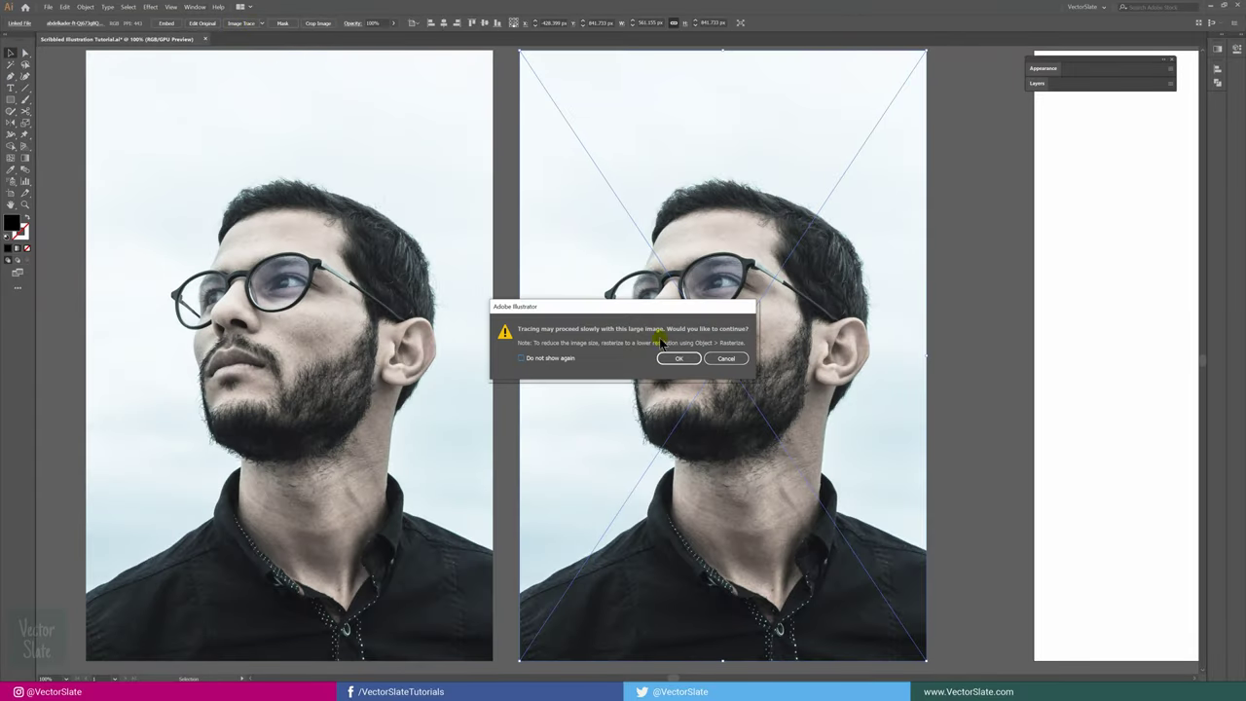
pyautogui.click(674, 360)
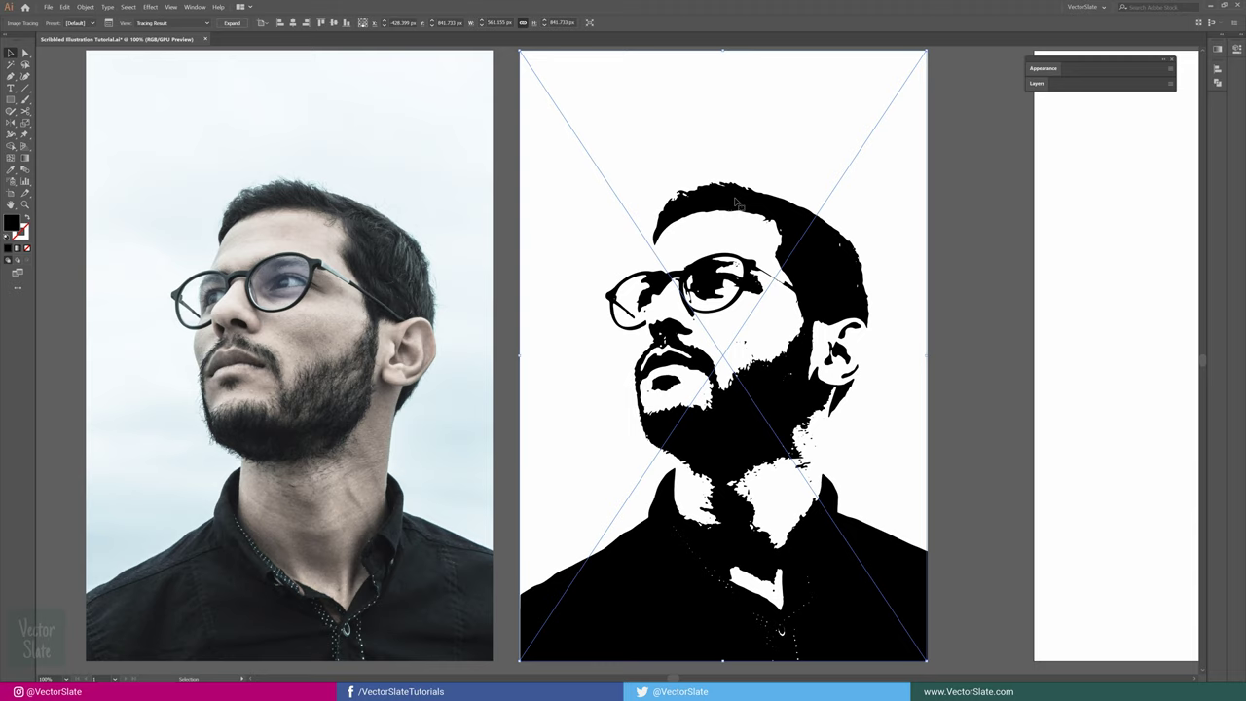
pyautogui.keyDown('shift'); pyautogui.click(344, 98); pyautogui.keyUp('shift')
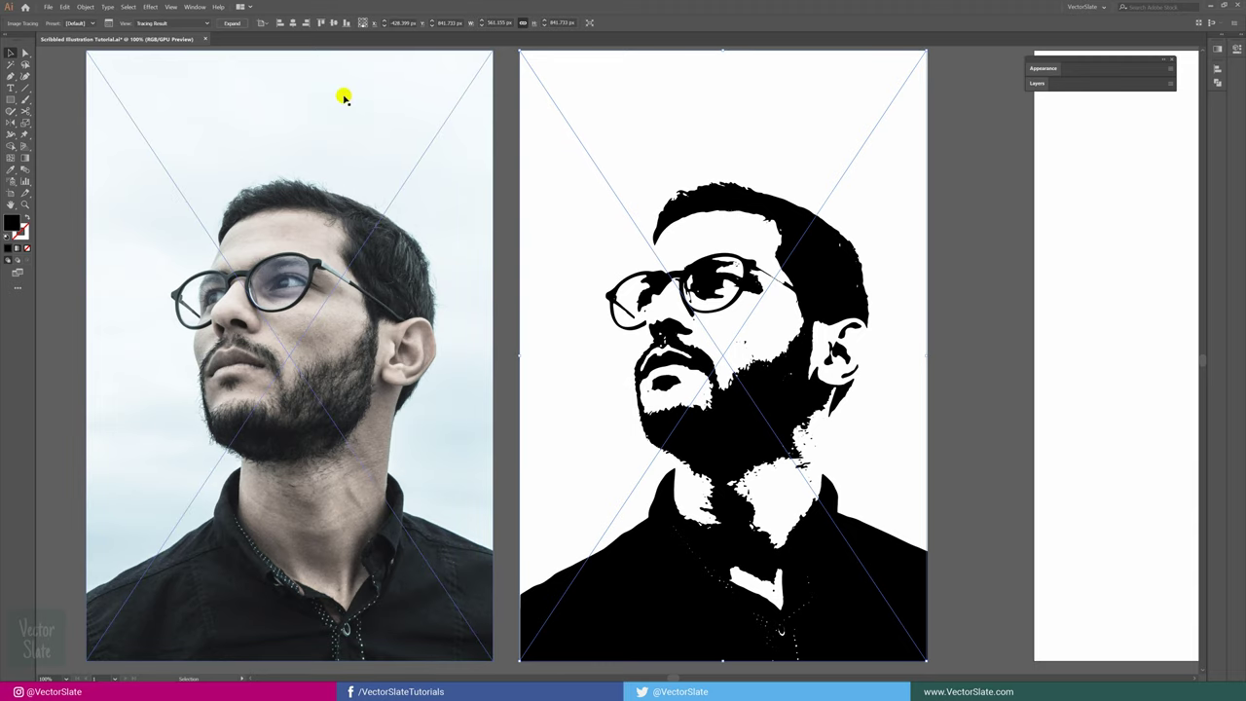
pyautogui.click(108, 23)
pyautogui.moveTo(88, 96); pyautogui.dragTo(328, 196)
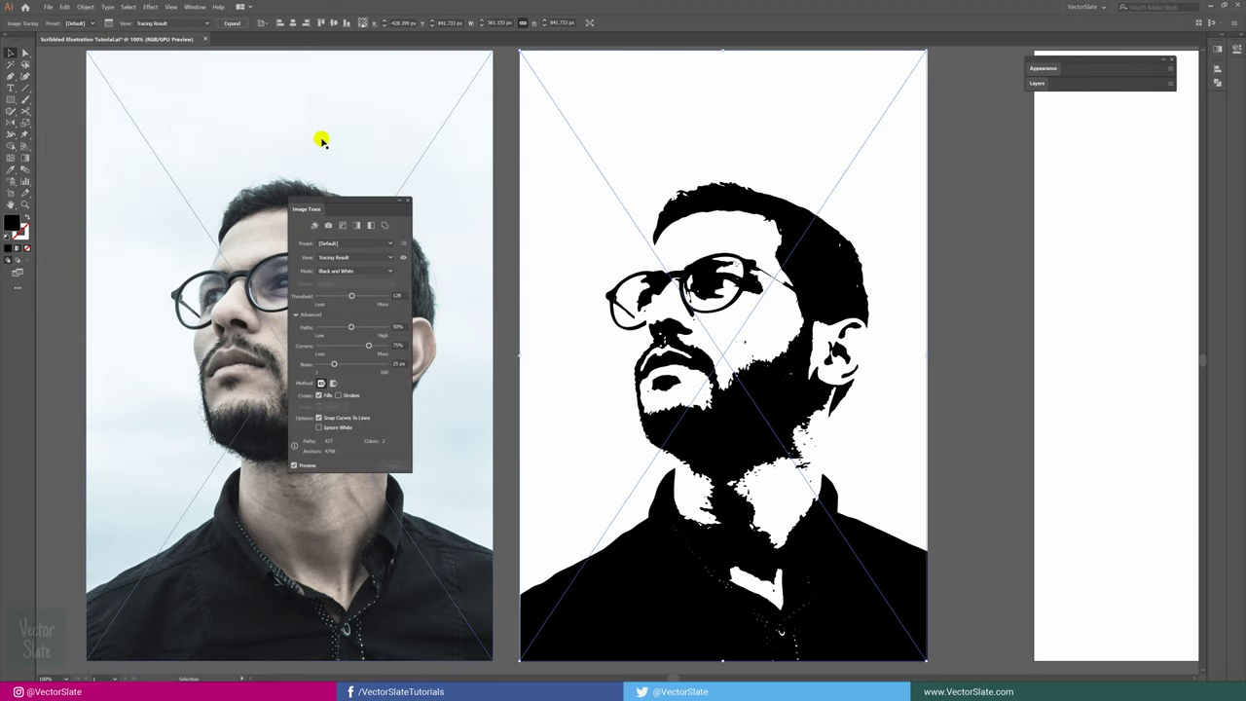
pyautogui.press('Delete')
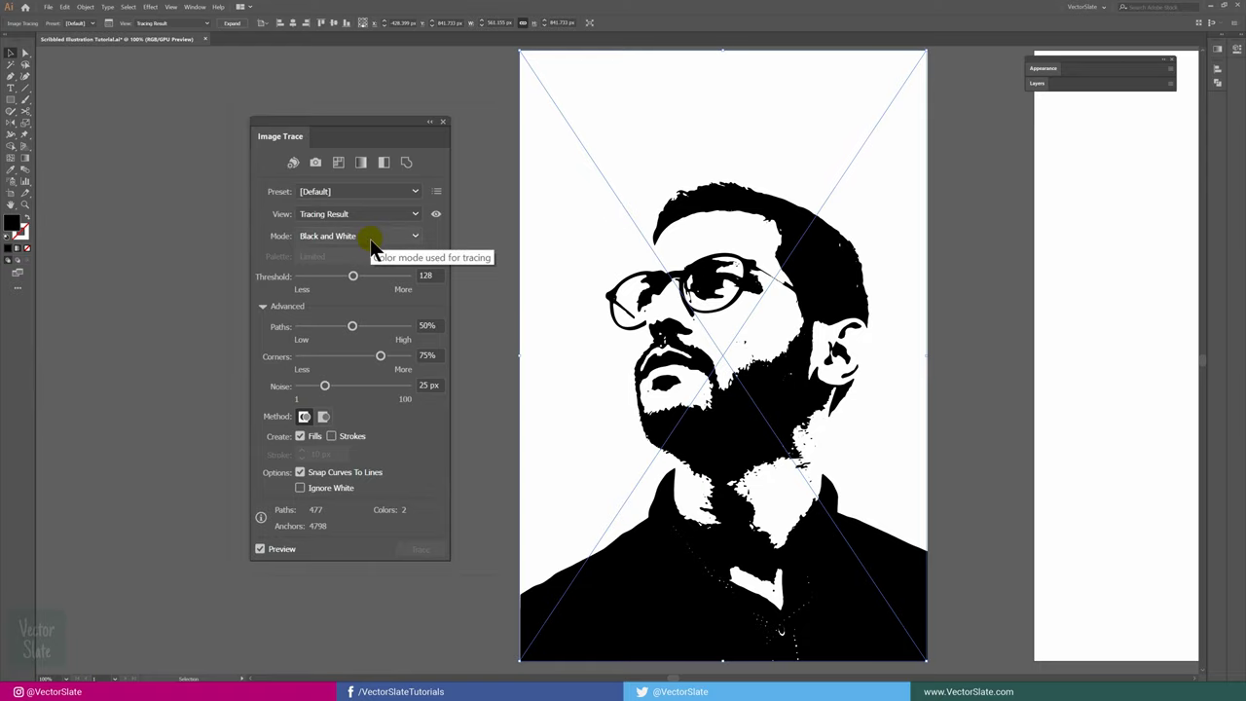
# Step: Set the trace to Color mode with 3 colors and corners lowered to 50%
pyautogui.click(370, 236)
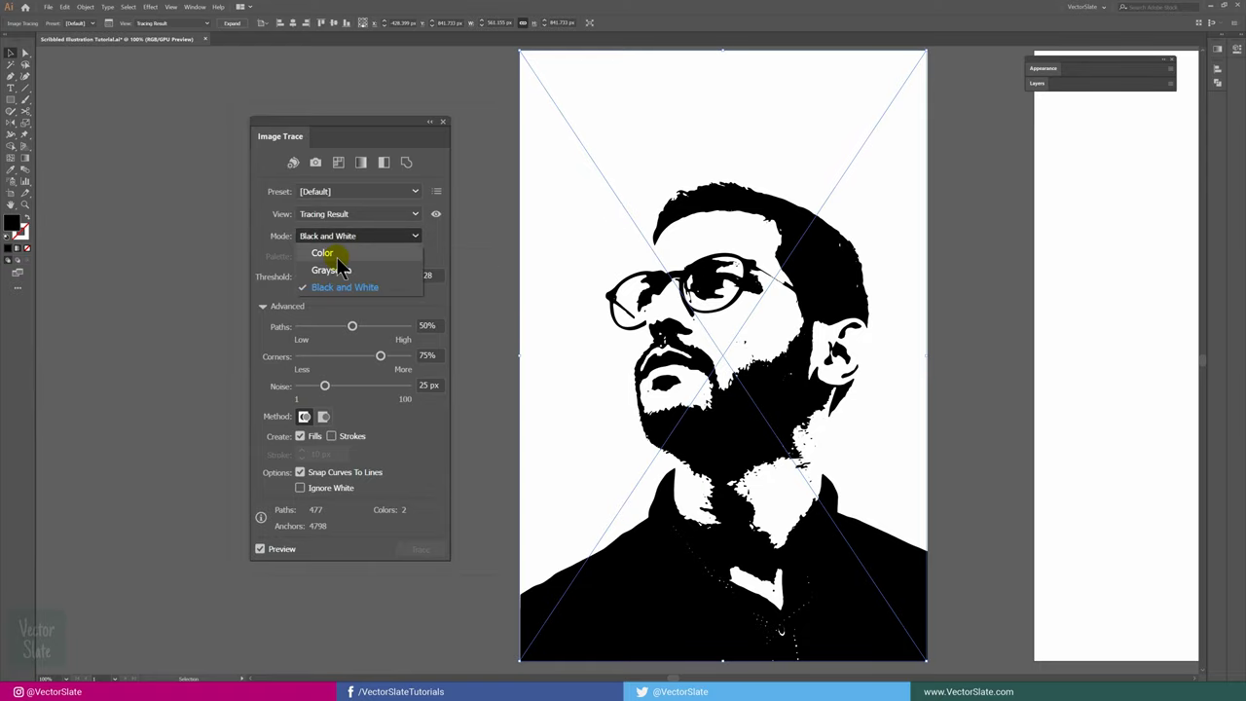
pyautogui.click(336, 254)
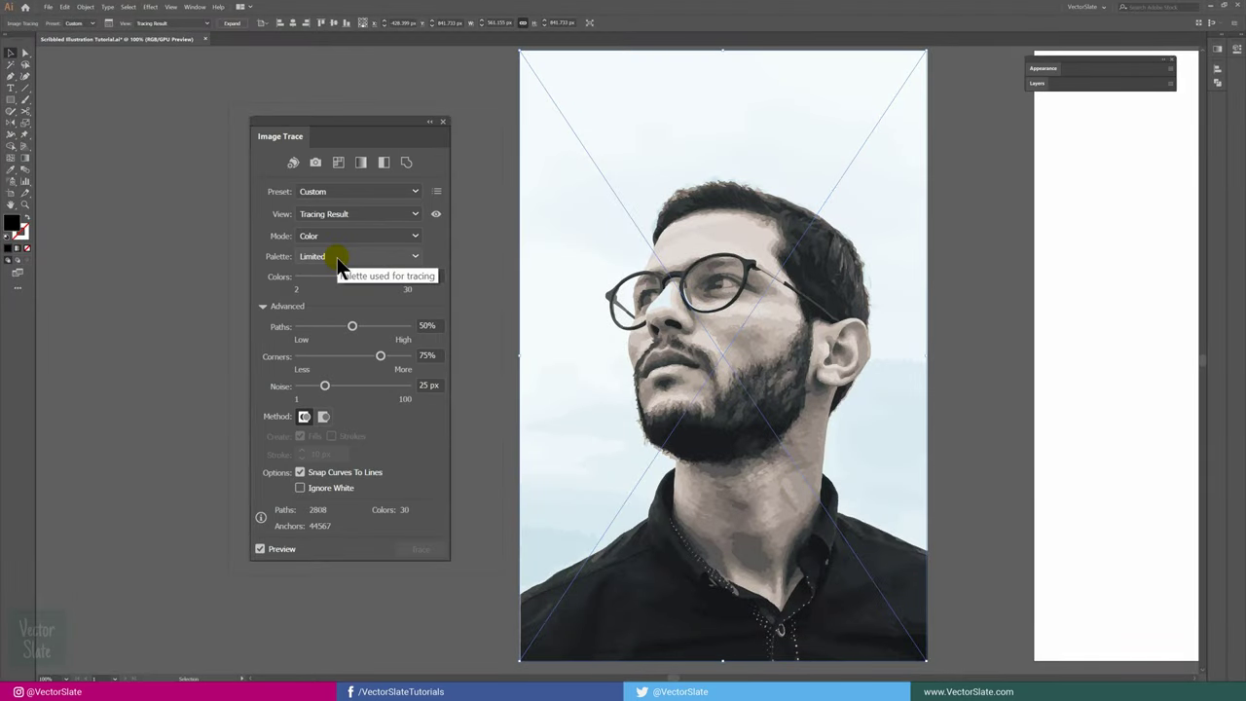
pyautogui.click(408, 278)
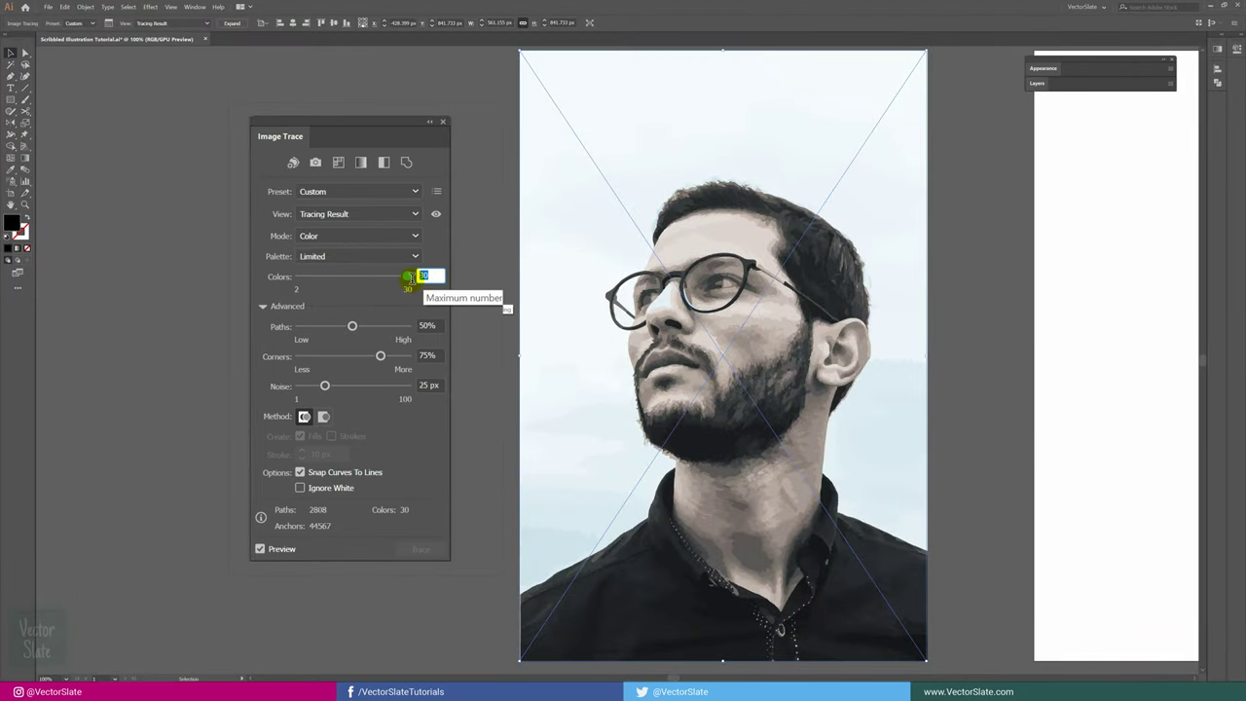
pyautogui.write('3')
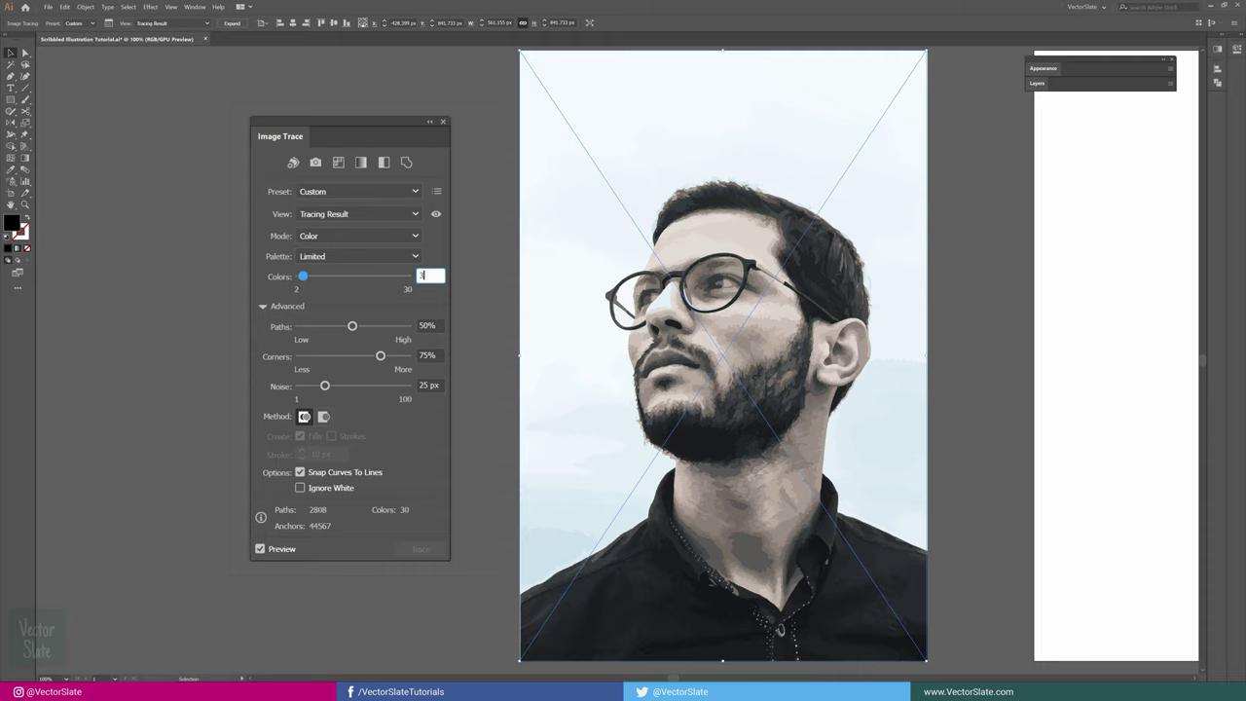
pyautogui.press('Return')
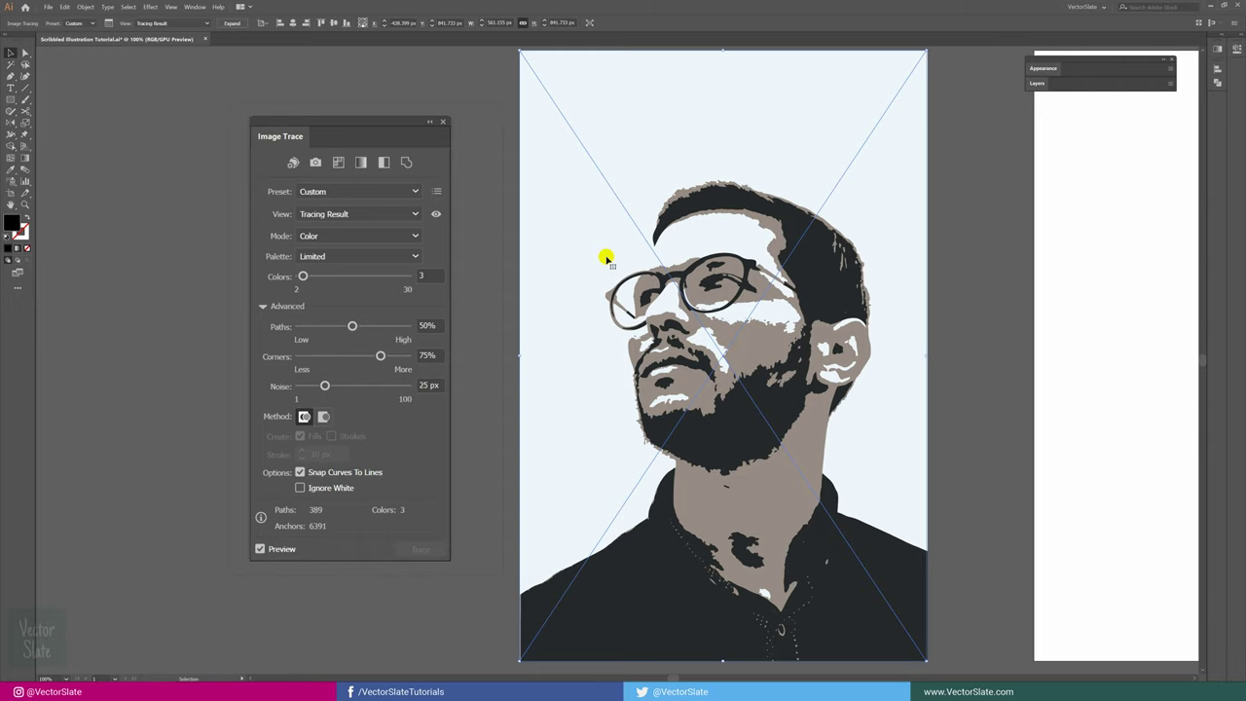
pyautogui.moveTo(381, 356); pyautogui.dragTo(354, 356)
# Step: Expand the traced portrait into editable shapes and ungroup them
pyautogui.click(232, 24)
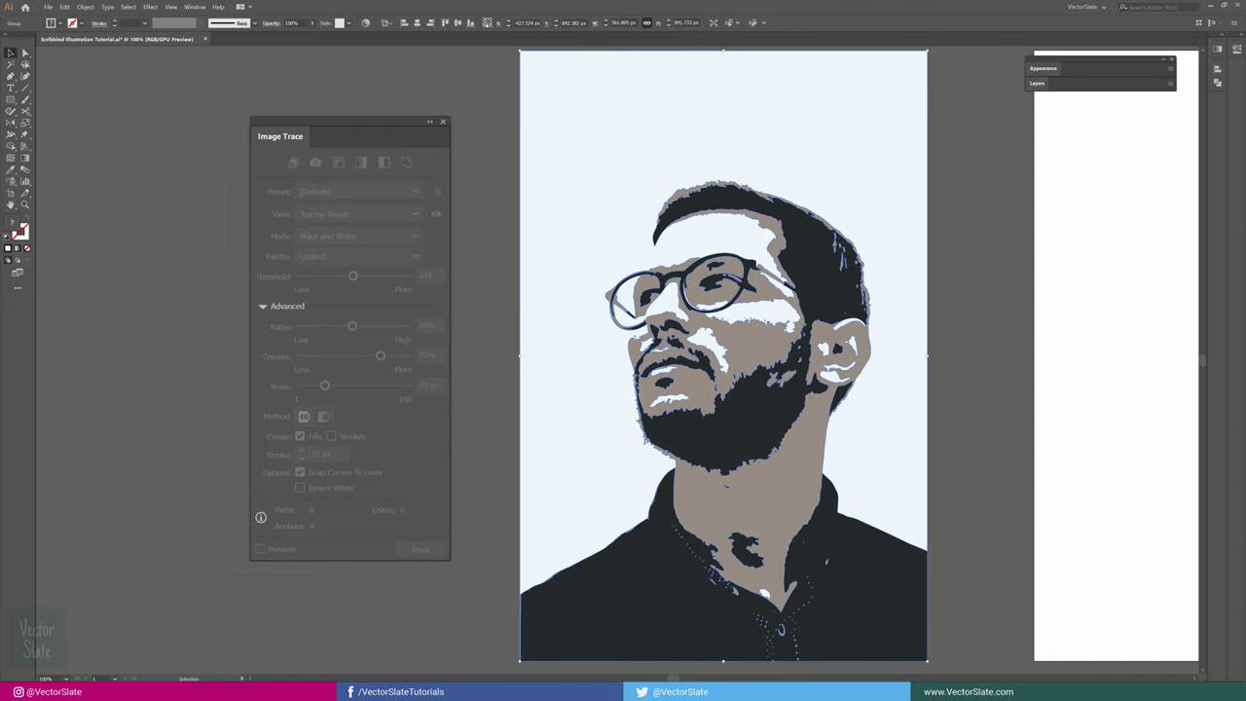
pyautogui.click(442, 120)
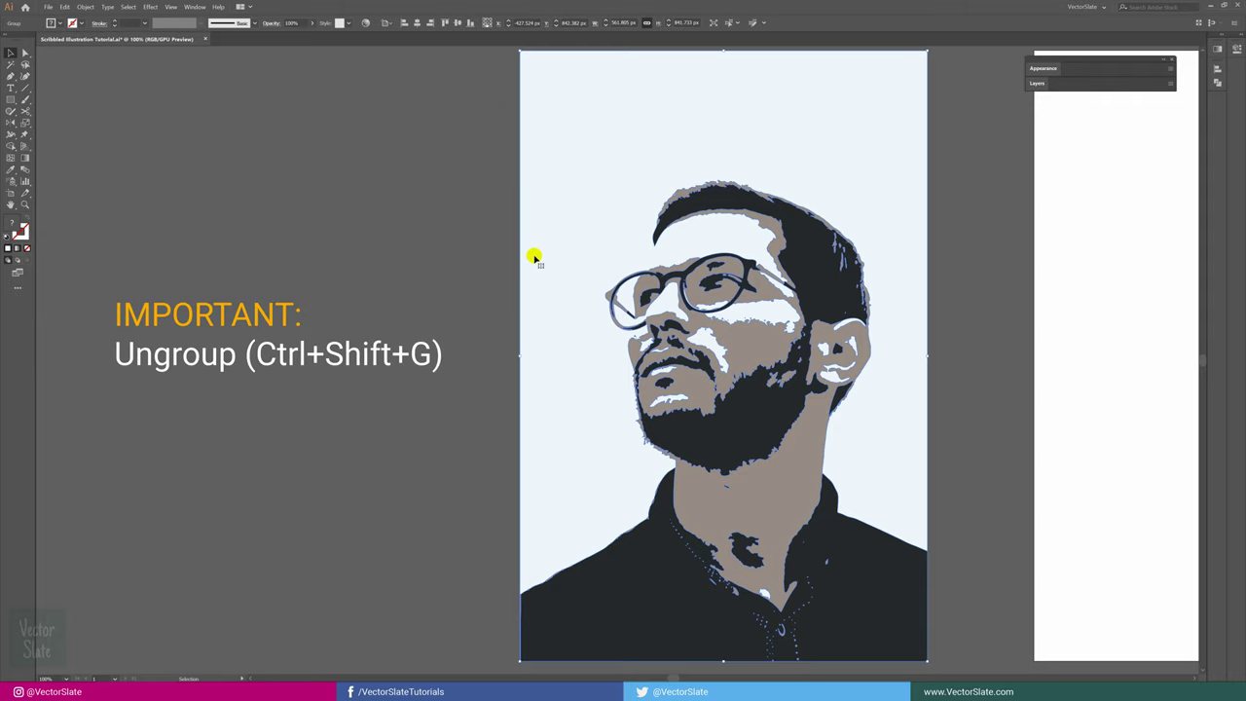
pyautogui.hotkey('ctrl', 'shift', 'g')
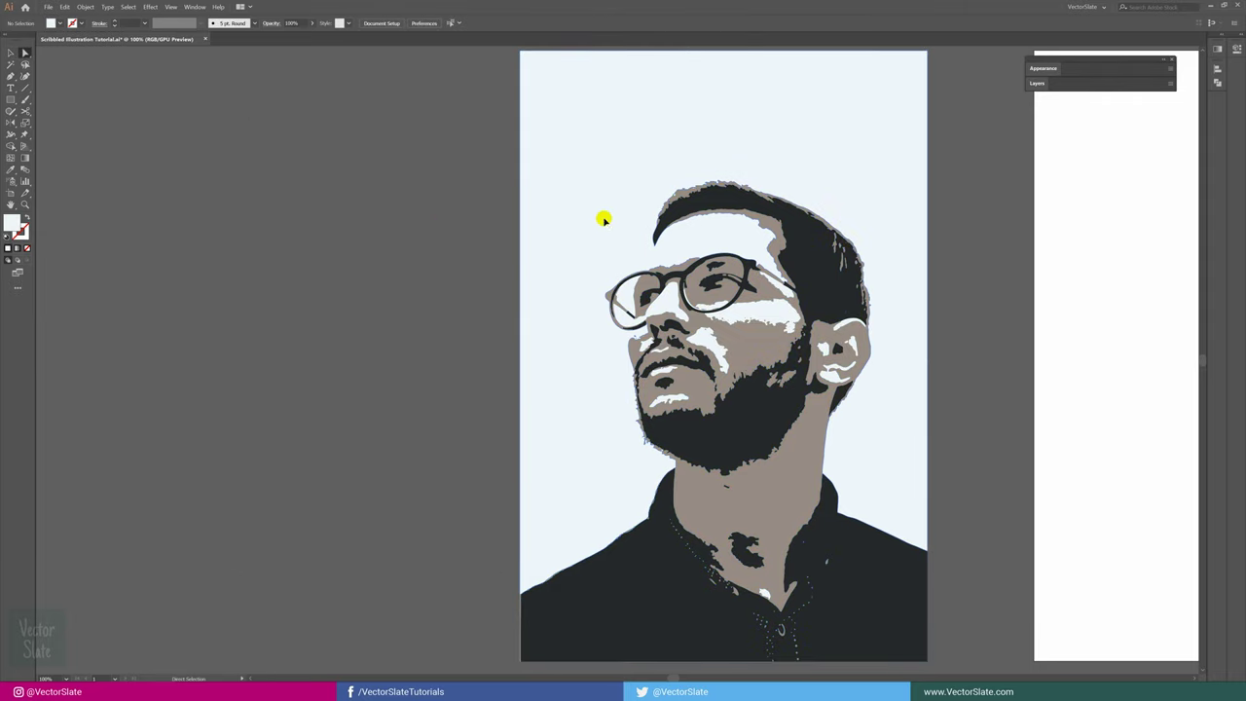
pyautogui.moveTo(603, 217)
pyautogui.mouseDown()
pyautogui.moveTo(162, 266)
pyautogui.moveTo(199, 212)
pyautogui.mouseUp()
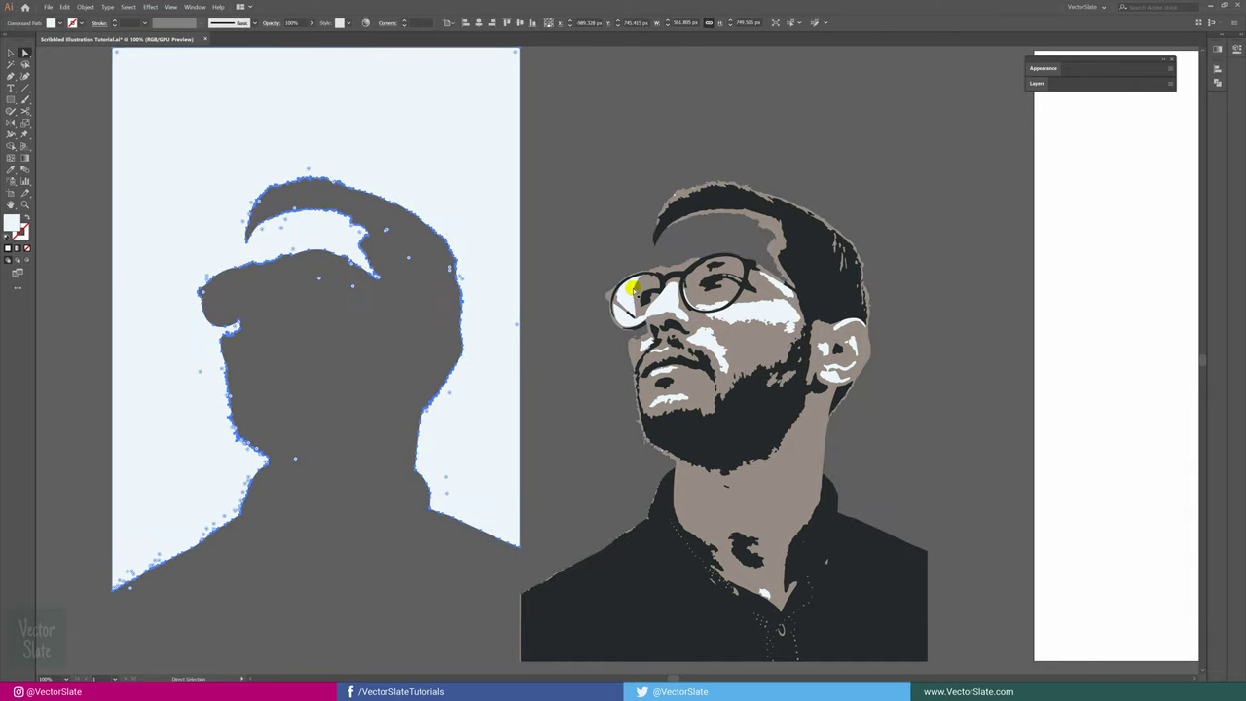
pyautogui.hotkey('ctrl', 'z')
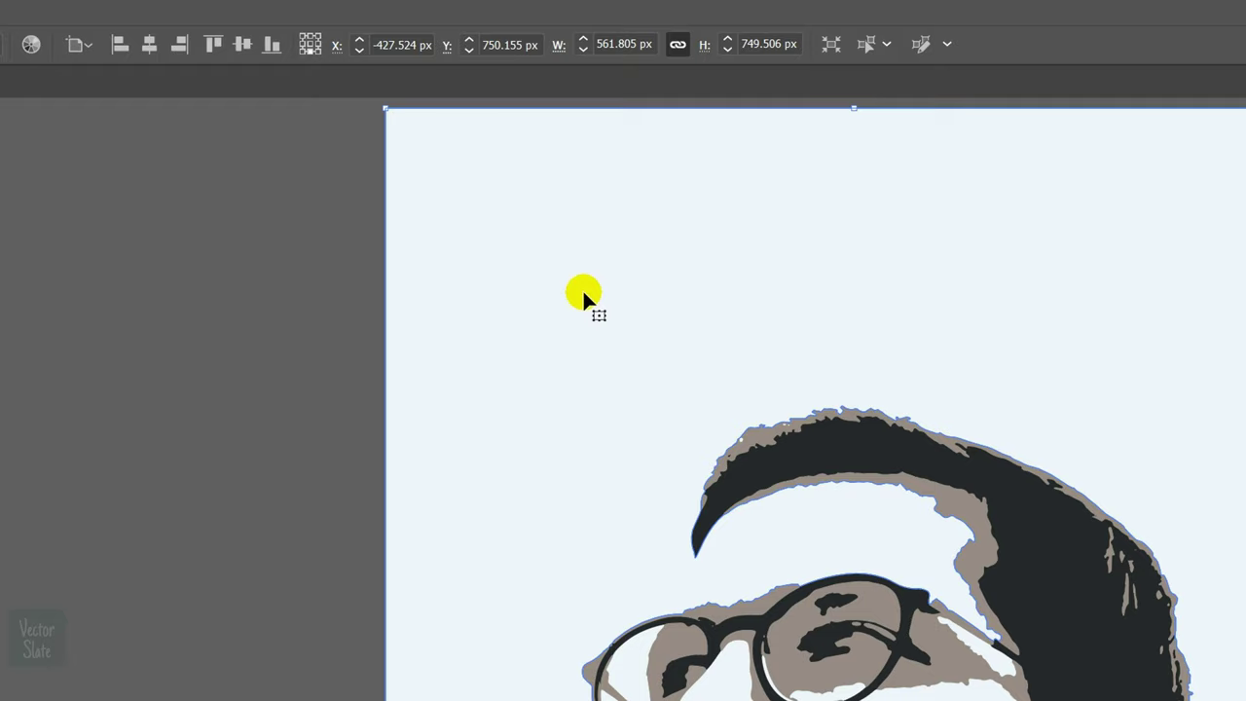
# Step: Select all shapes sharing the light background fill and delete them
pyautogui.click(885, 45)
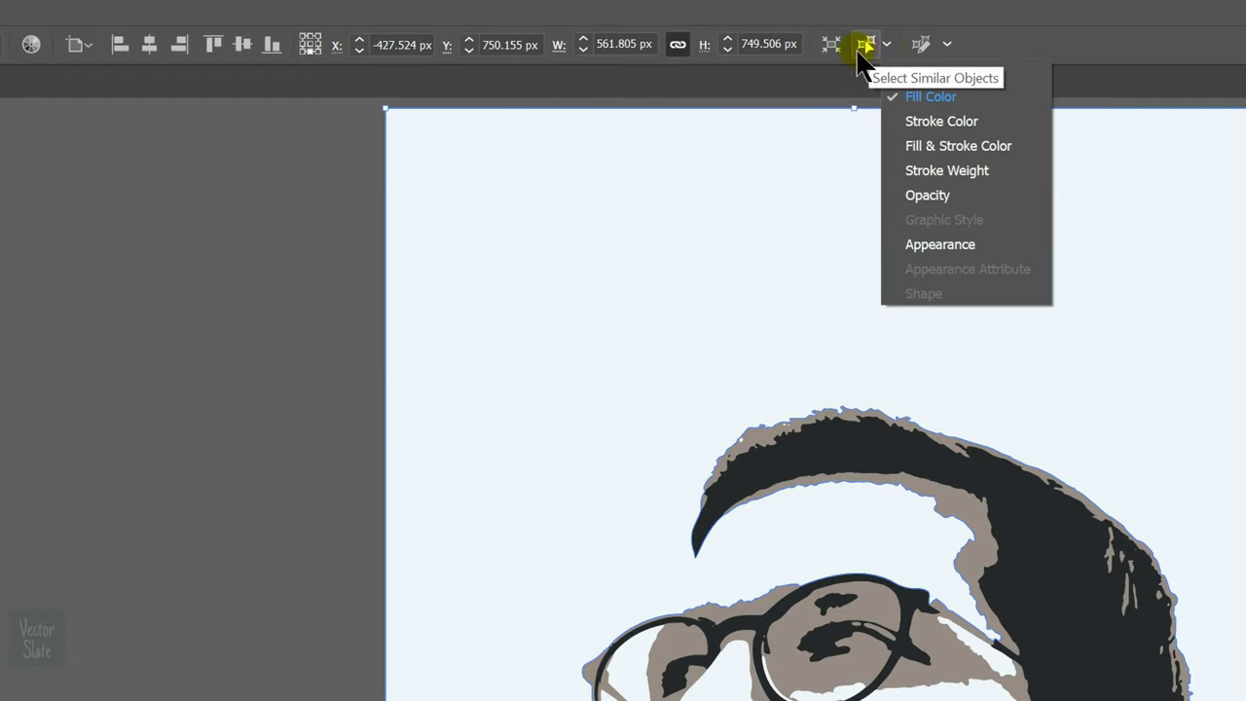
pyautogui.click(934, 94)
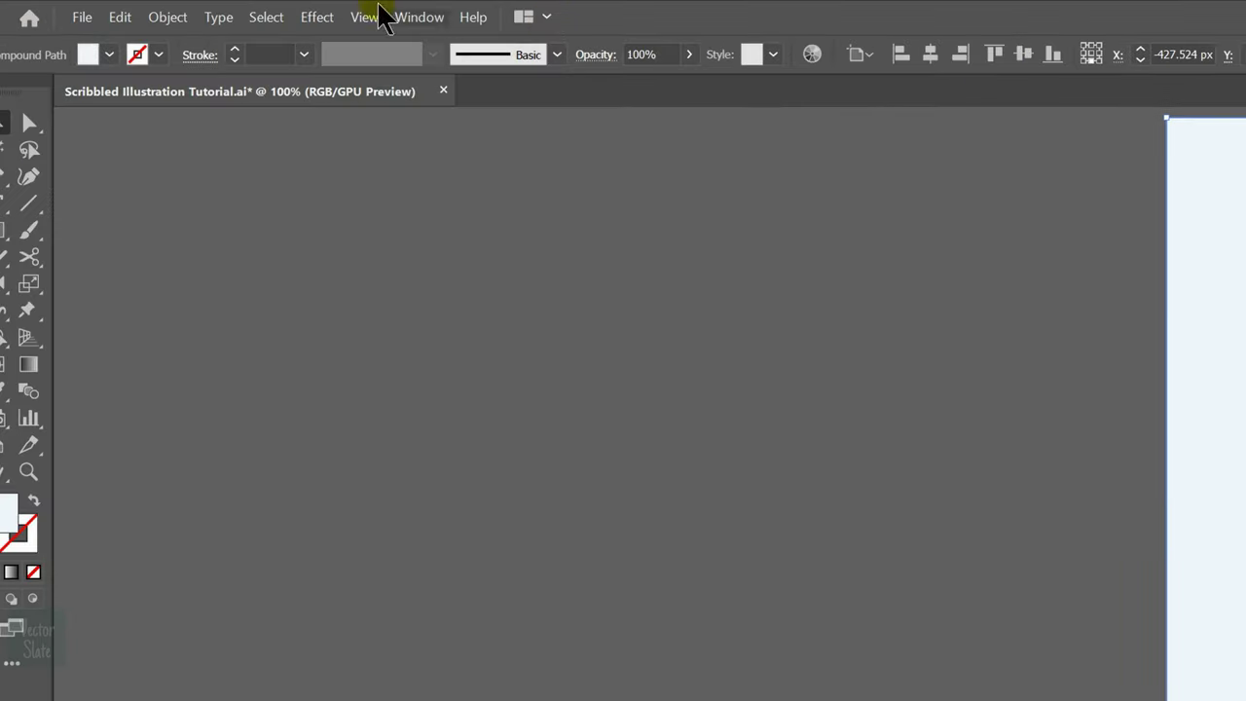
pyautogui.click(267, 17)
pyautogui.moveTo(159, 108)
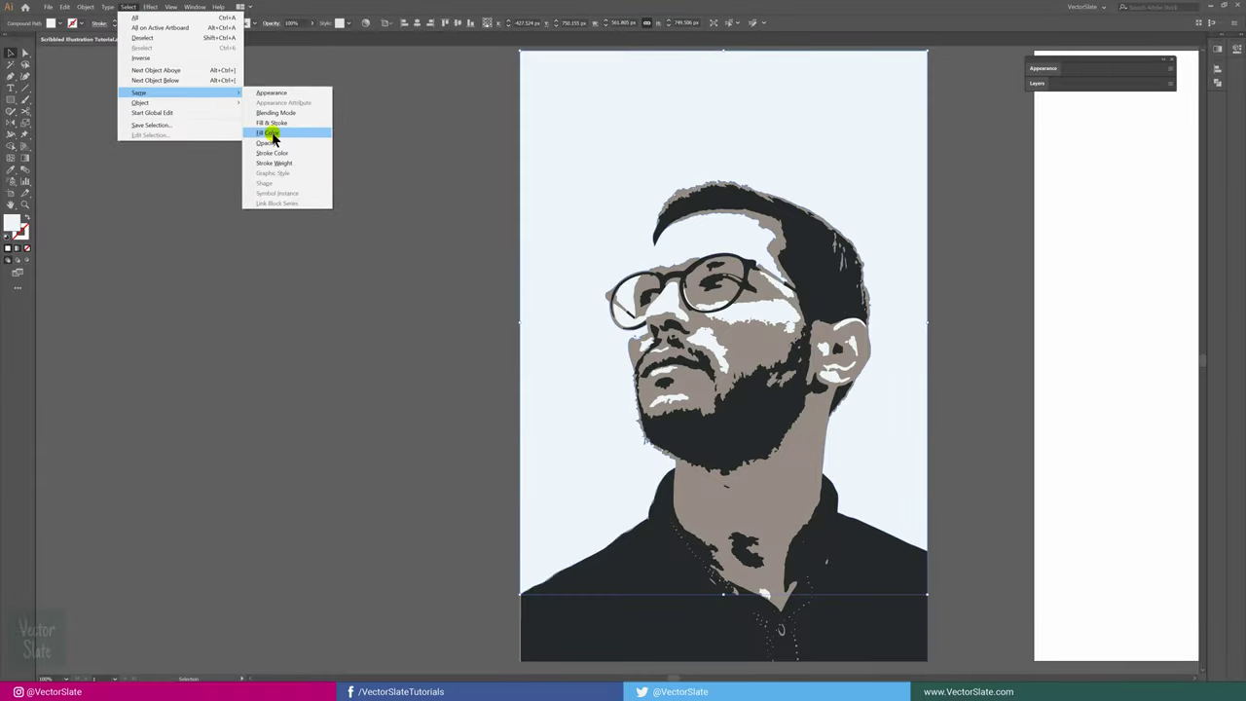
pyautogui.click(272, 131)
pyautogui.press('Delete')
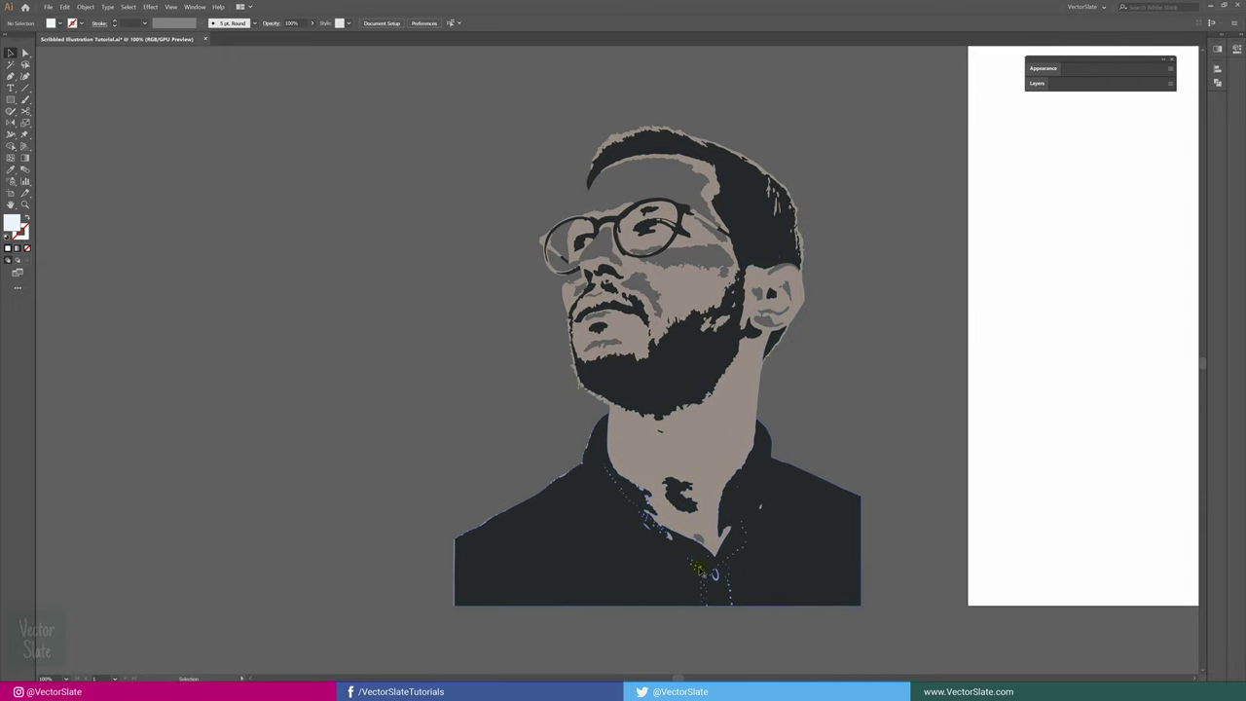
# Step: Switch to Outline view to reveal the stray shapes in the shirt area
pyautogui.scroll(2, 717, 581)
pyautogui.hotkey('ctrl', 'y')
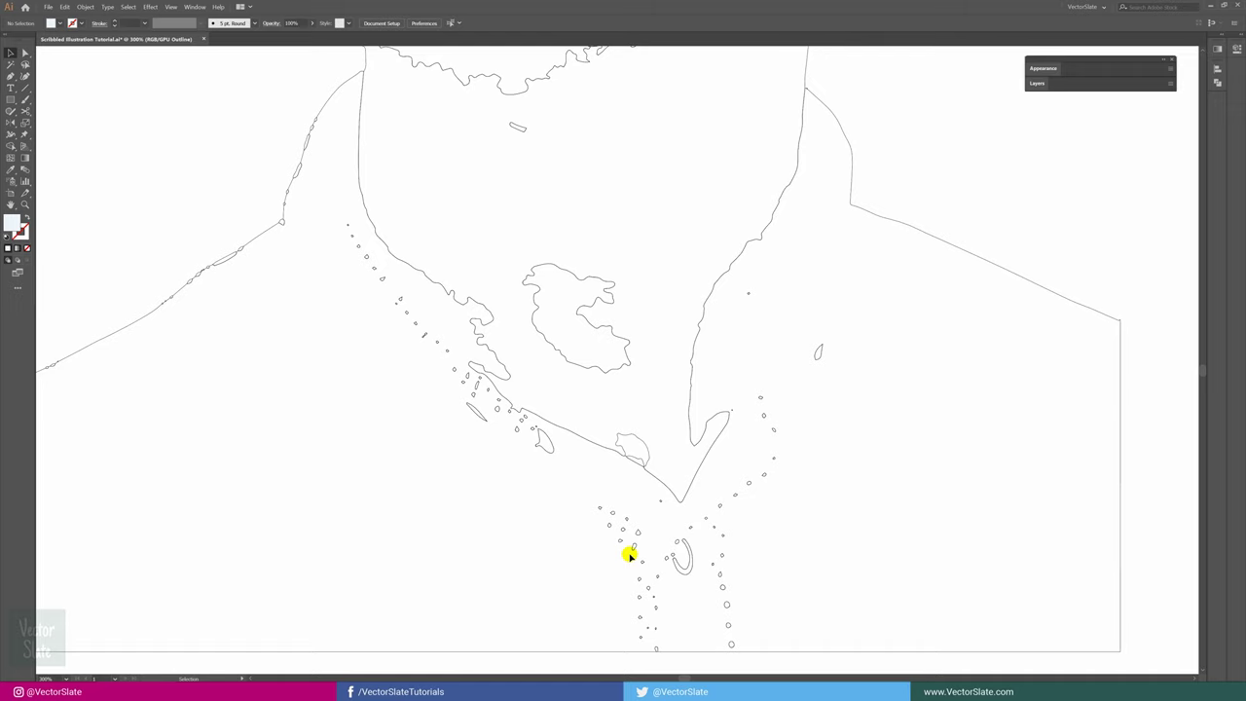
pyautogui.scroll(-2, 629, 545)
pyautogui.scroll(-2, 637, 477)
pyautogui.scroll(2, 648, 448)
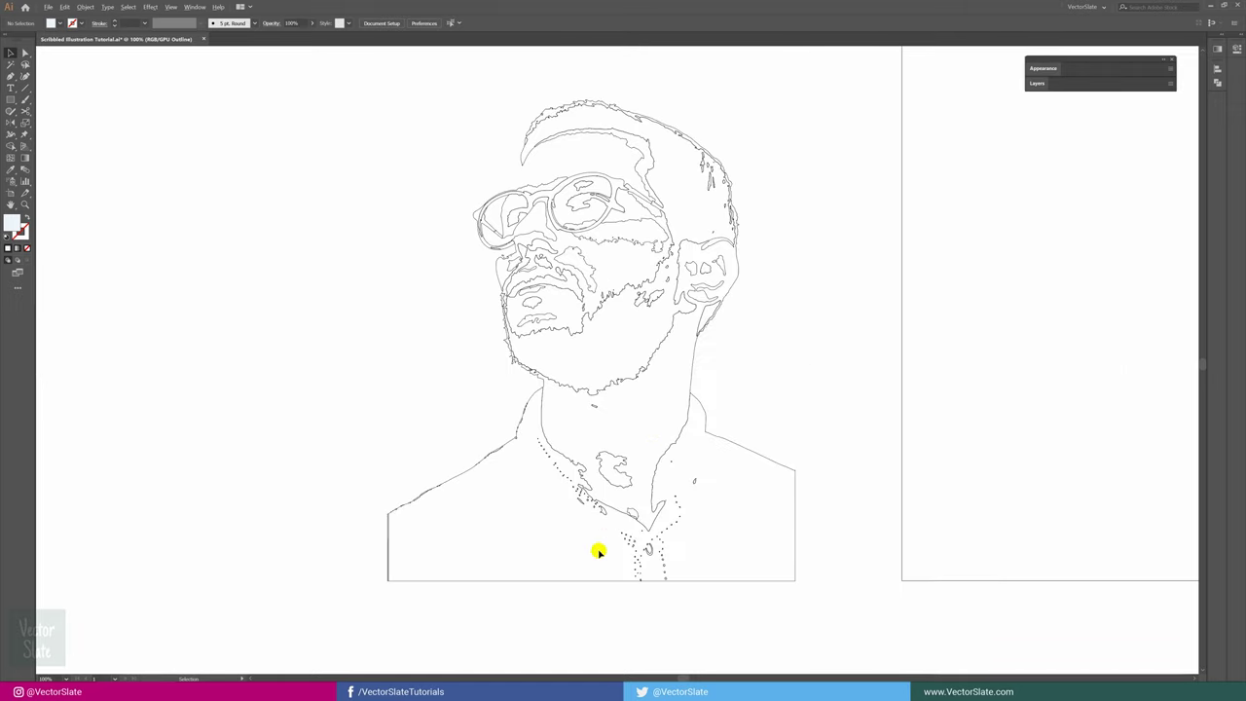
pyautogui.scroll(3, 599, 551)
pyautogui.scroll(-1, 457, 386)
# Step: Lasso and delete the stray dots and small oval at the shirt bottom
pyautogui.click(25, 65)
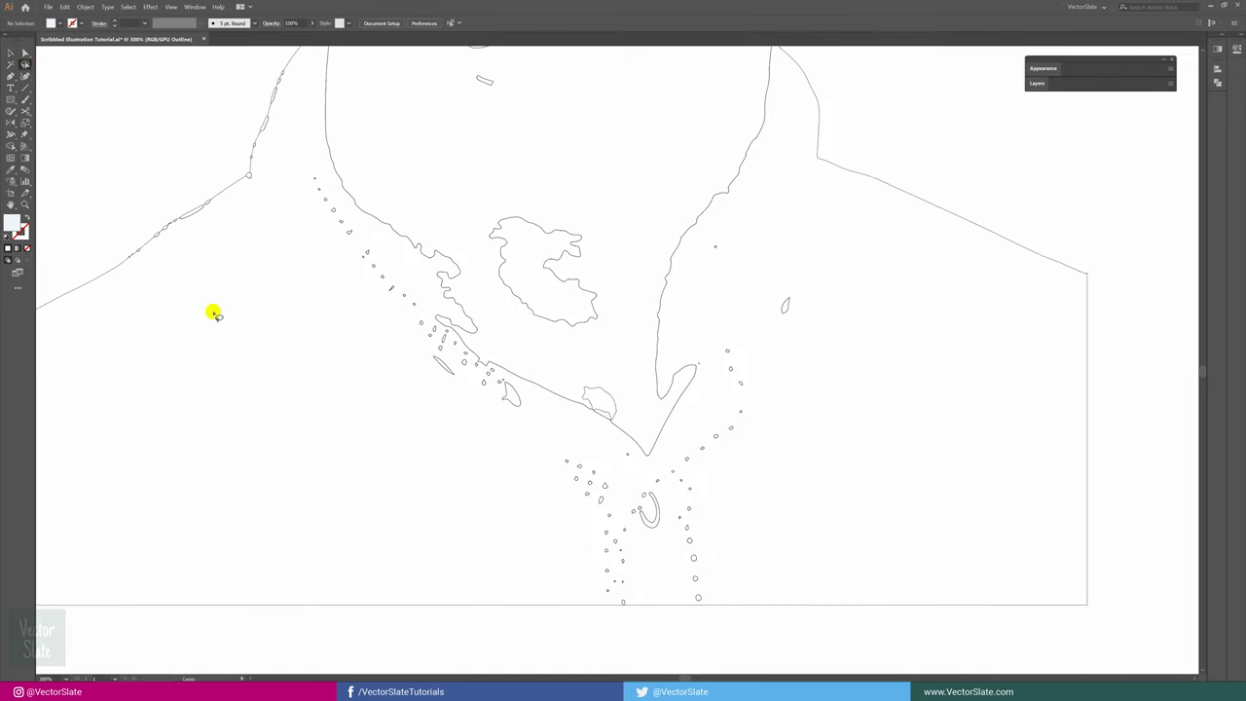
pyautogui.moveTo(516, 448); pyautogui.dragTo(509, 444)
pyautogui.press('Delete')
pyautogui.moveTo(701, 437); pyautogui.dragTo(720, 418)
pyautogui.press('Delete')
pyautogui.moveTo(840, 295); pyautogui.dragTo(793, 282)
pyautogui.press('Delete')
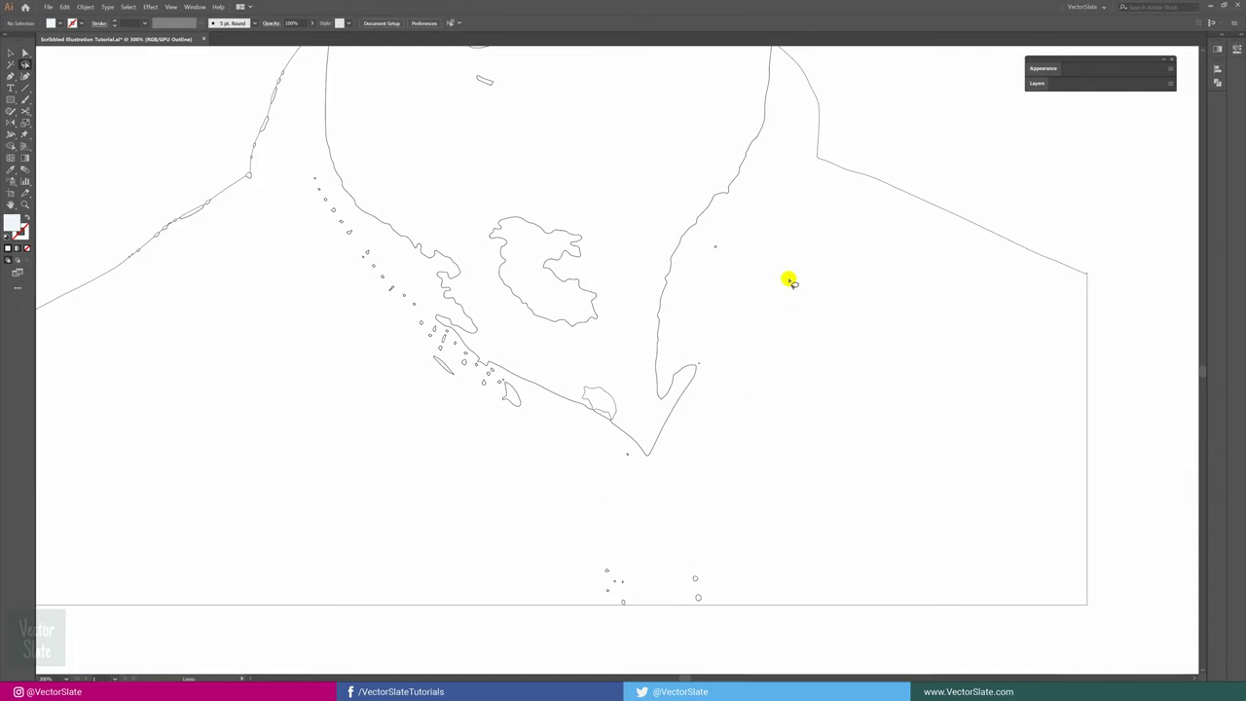
# Step: Return to Preview at actual size and direct-select the dark shirt shape
pyautogui.scroll(-2, 707, 411)
pyautogui.scroll(-2, 793, 313)
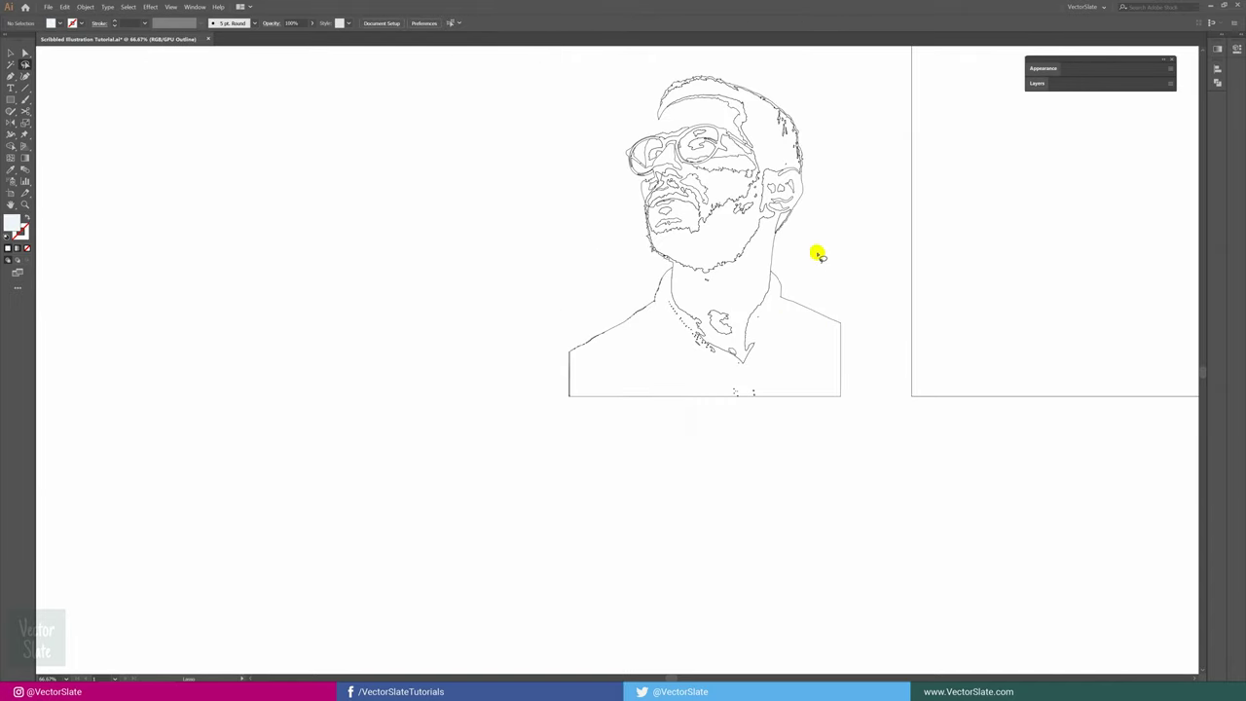
pyautogui.hotkey('ctrl', 'y')
pyautogui.hotkey('ctrl', '1')
pyautogui.press('a')
pyautogui.click(479, 516)
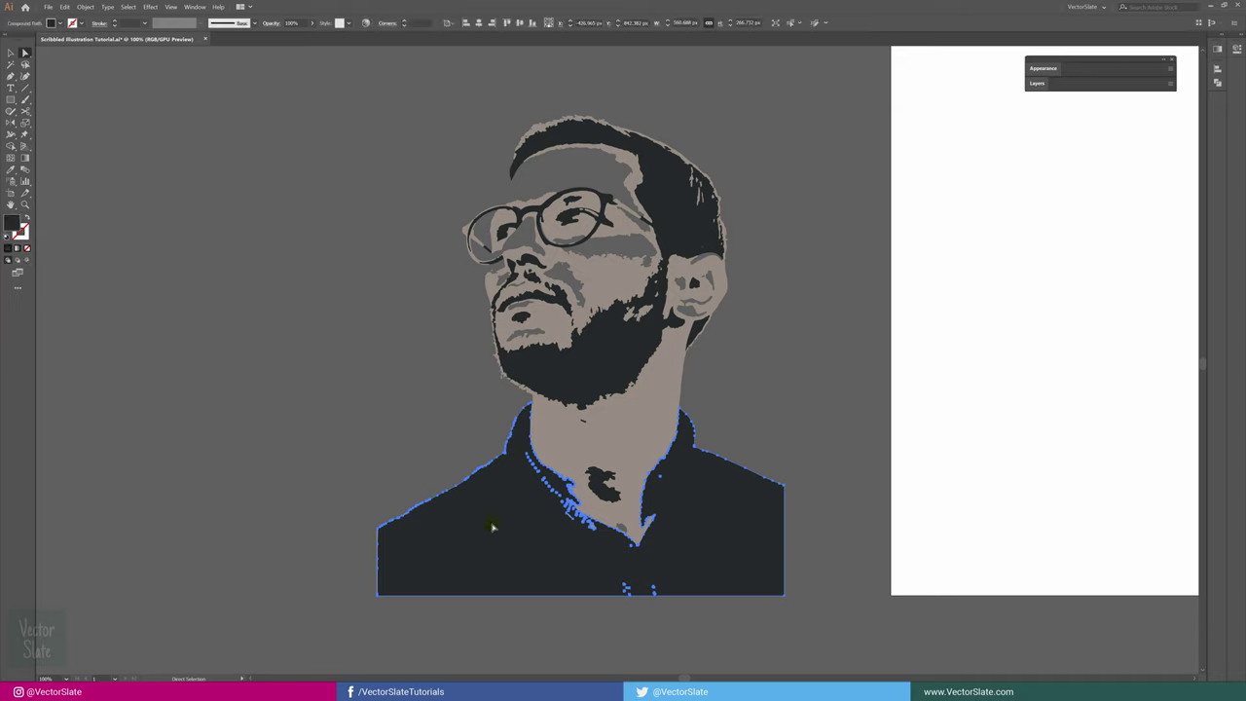
# Step: Select all same-fill dark shapes and make them pure black #000000
pyautogui.click(791, 26)
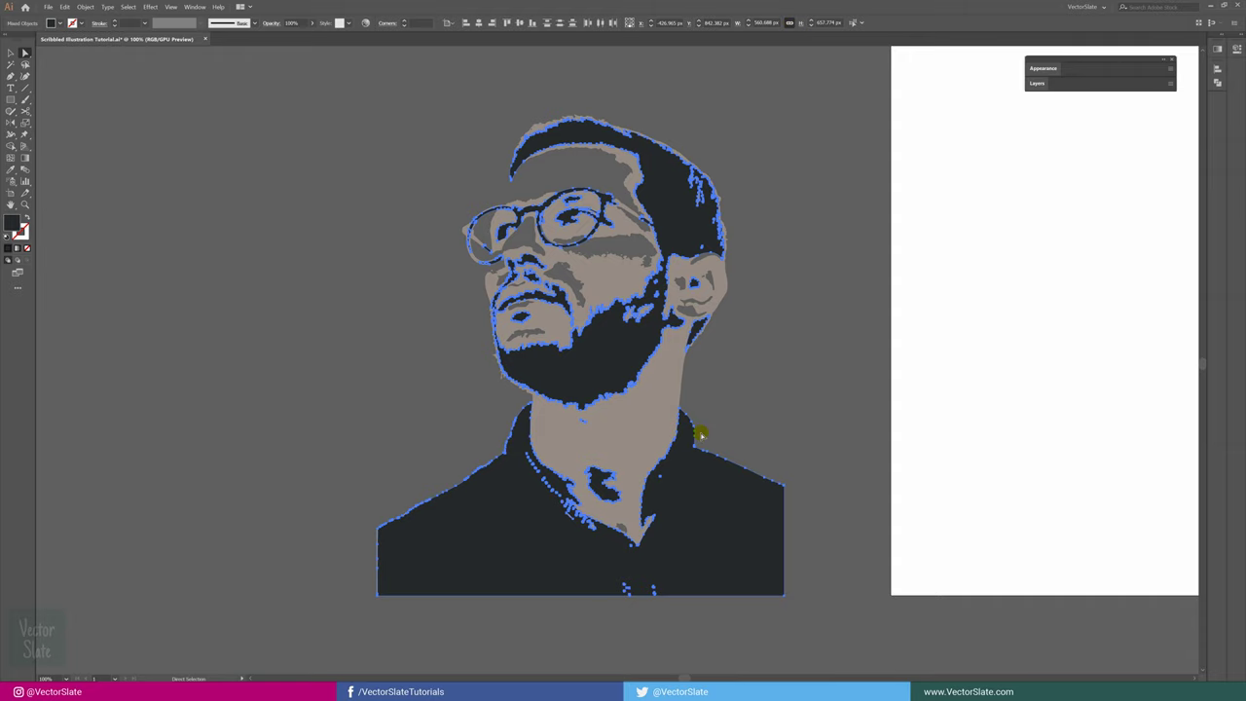
pyautogui.press('i')
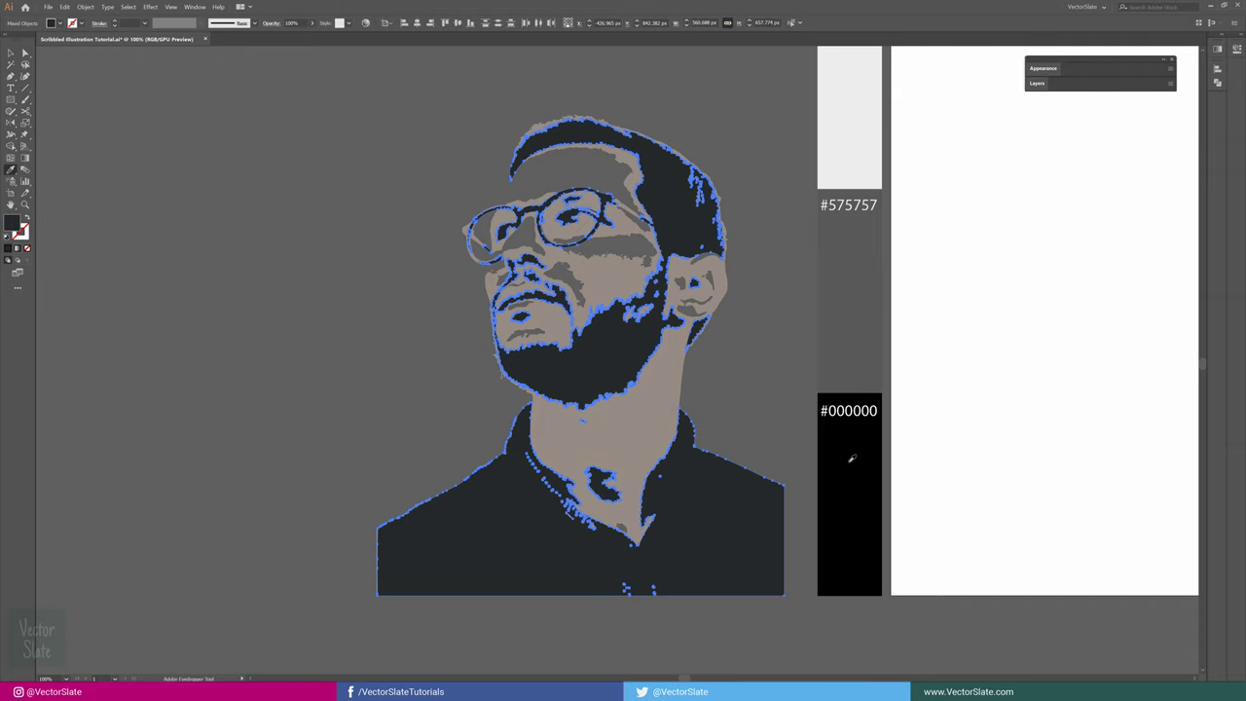
pyautogui.click(851, 457)
# Step: Select all skin-tone shapes and recolour them #575757 gray
pyautogui.press('a')
pyautogui.click(650, 415)
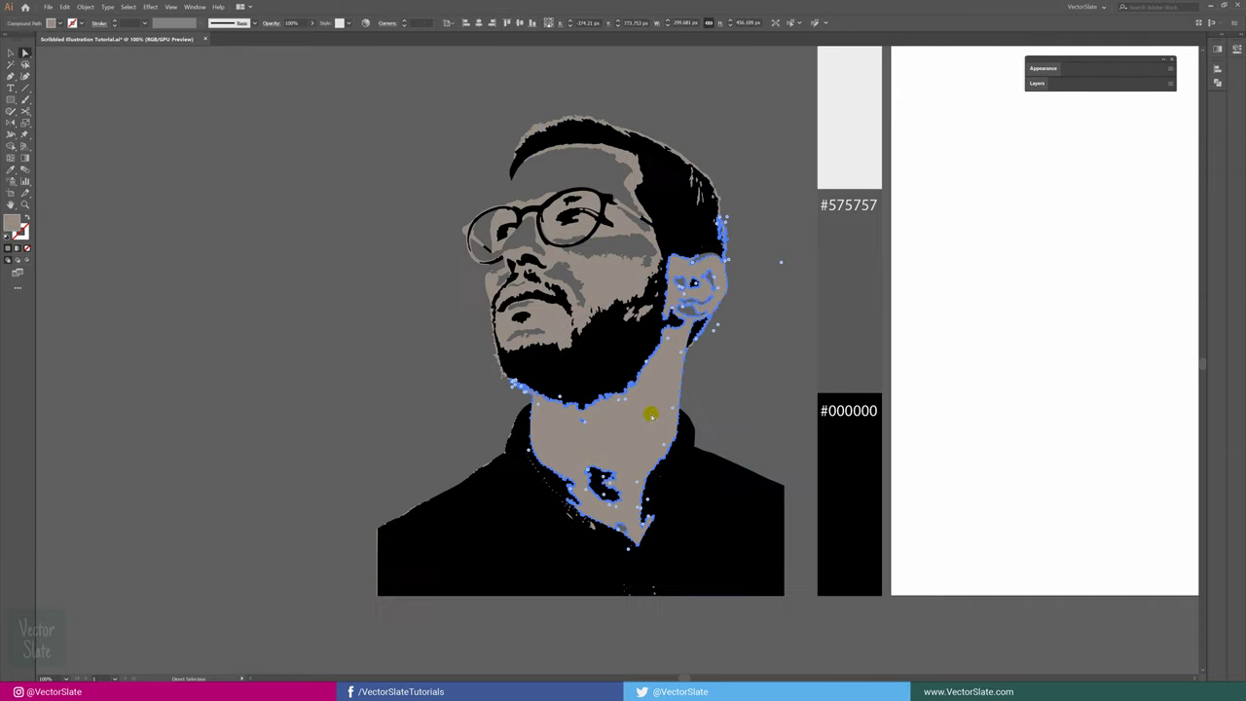
pyautogui.click(790, 24)
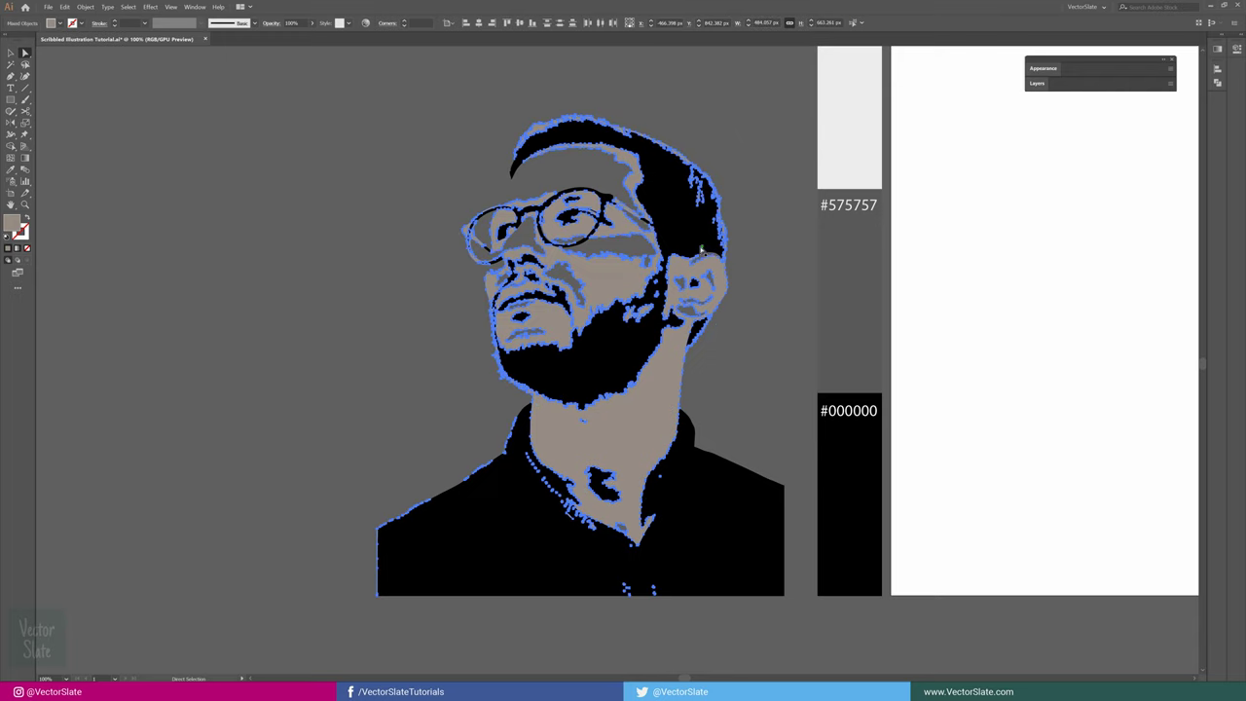
pyautogui.press('i')
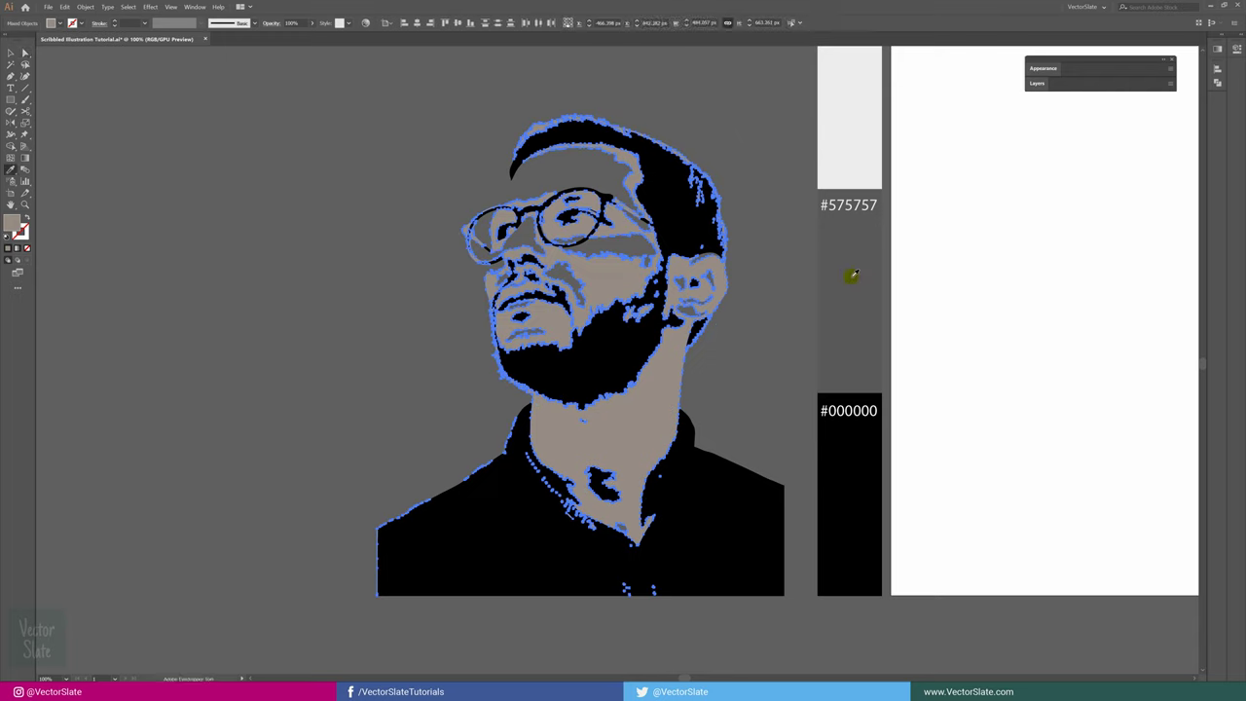
pyautogui.click(856, 245)
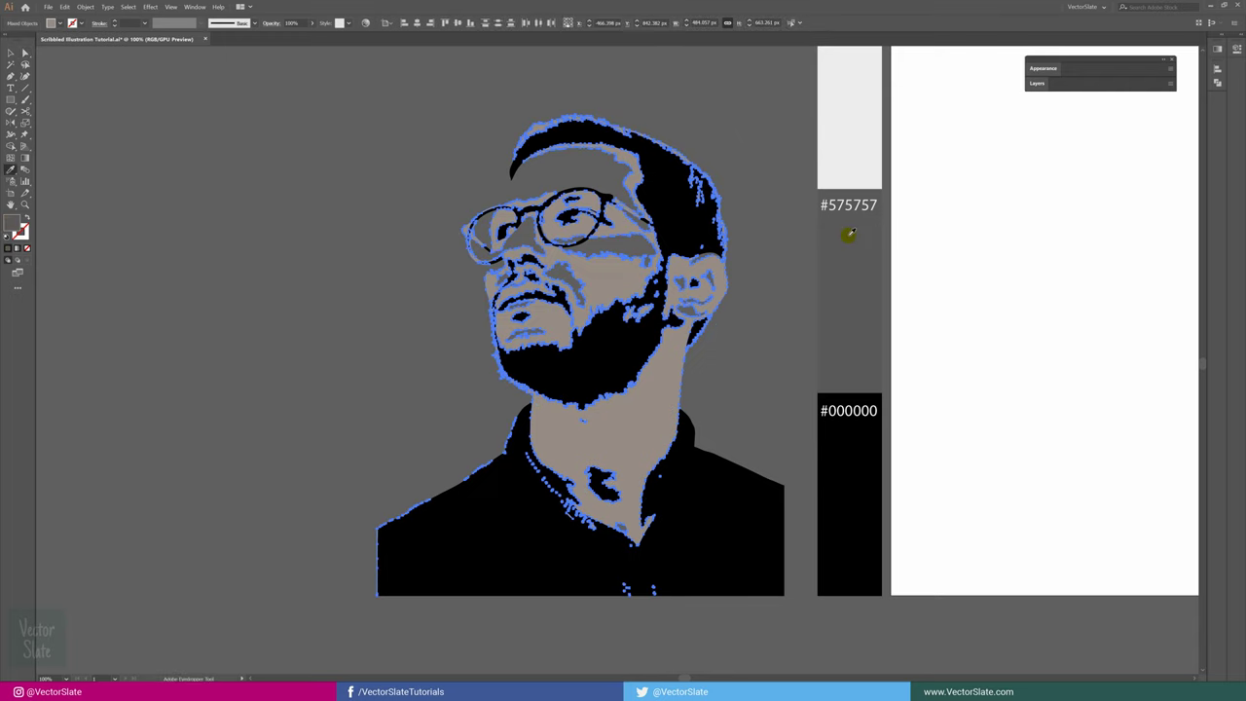
pyautogui.press('v')
pyautogui.click(767, 267)
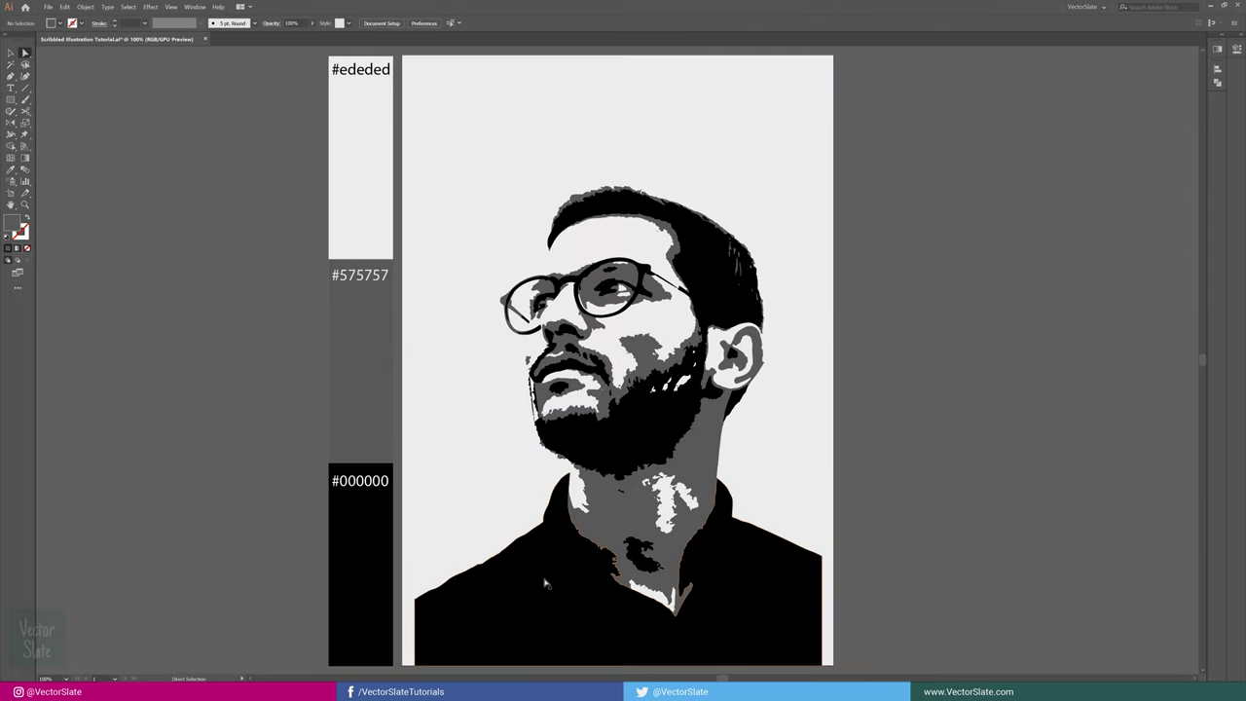
pyautogui.click(604, 517)
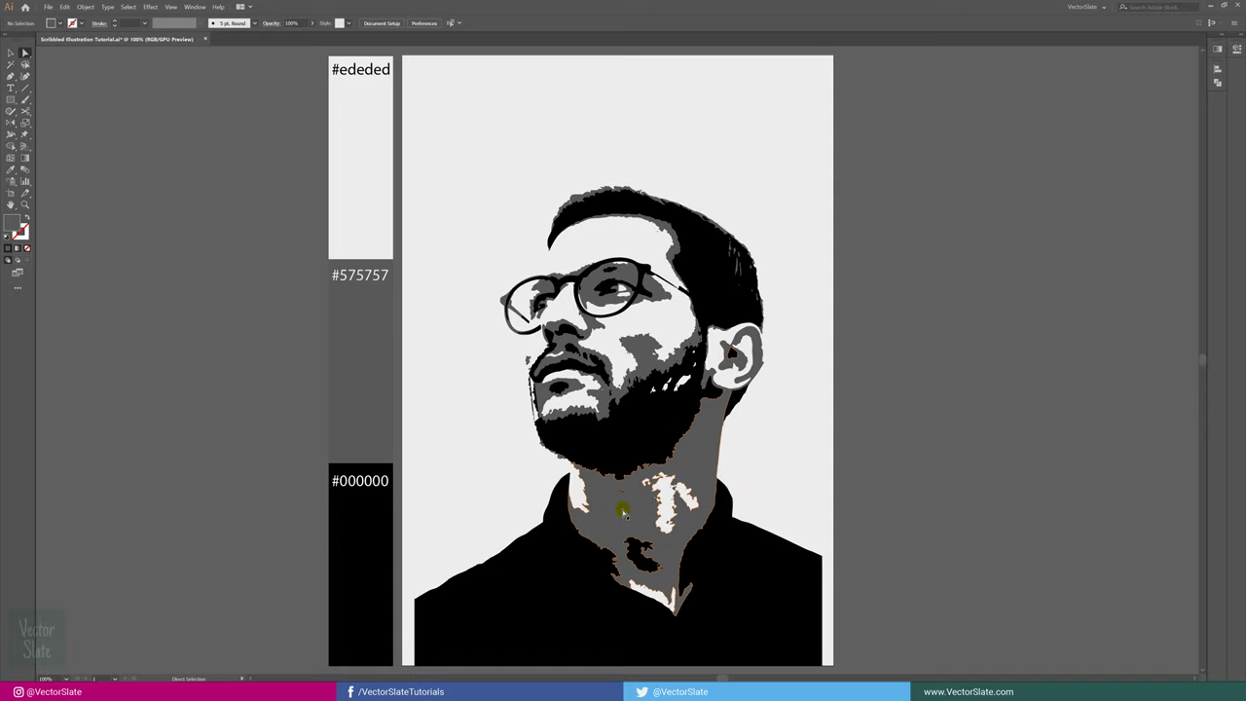
# Step: Add two new layers named Black and Gray above Layer 3
pyautogui.press('F7')
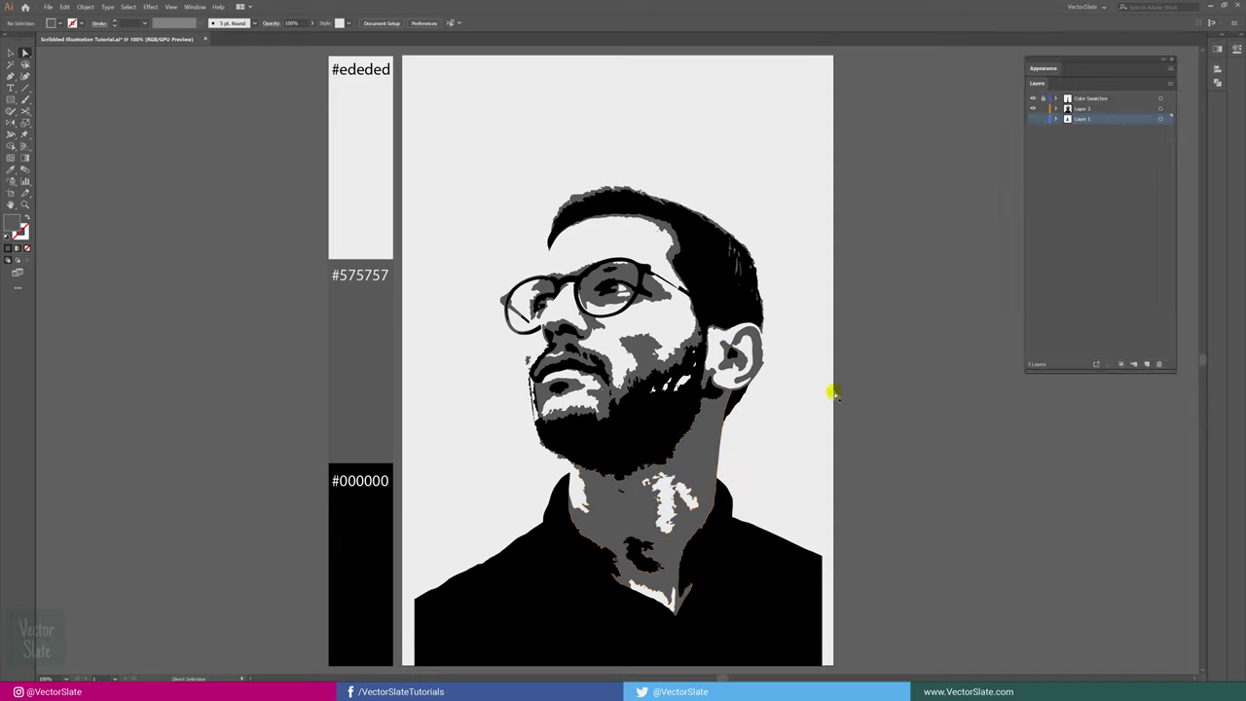
pyautogui.moveTo(1076, 78); pyautogui.dragTo(933, 135)
pyautogui.click(949, 168)
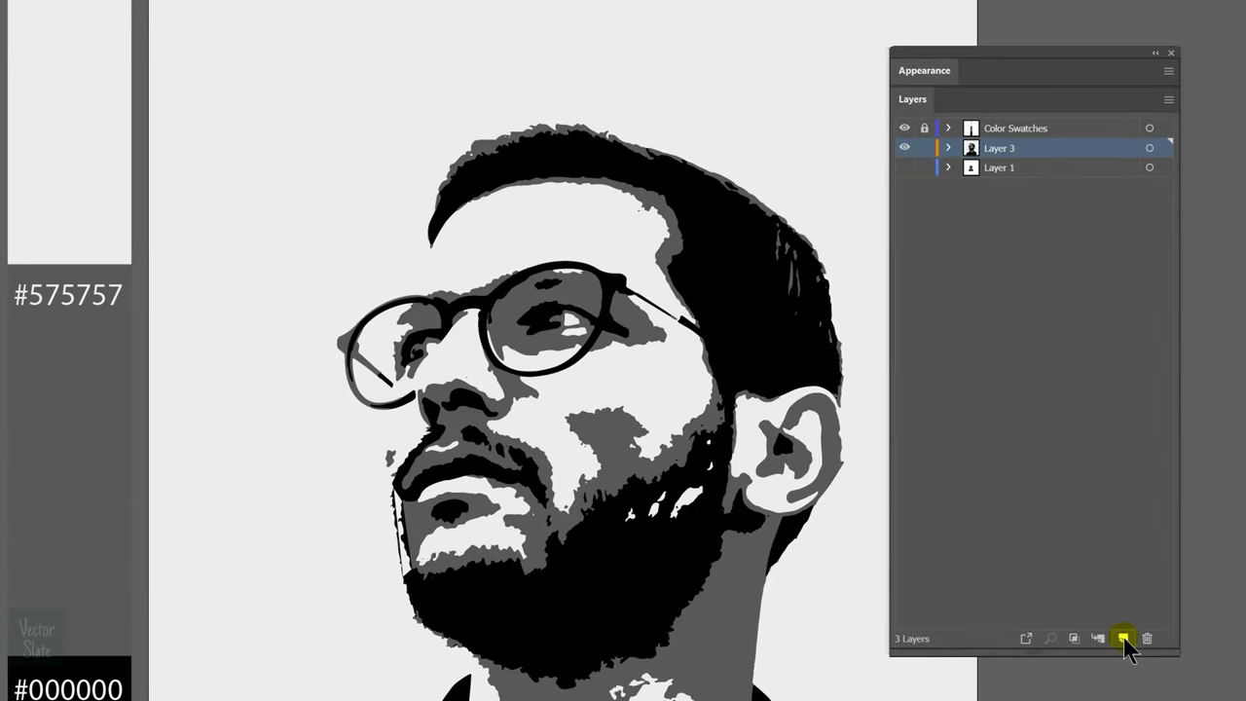
pyautogui.click(1123, 639)
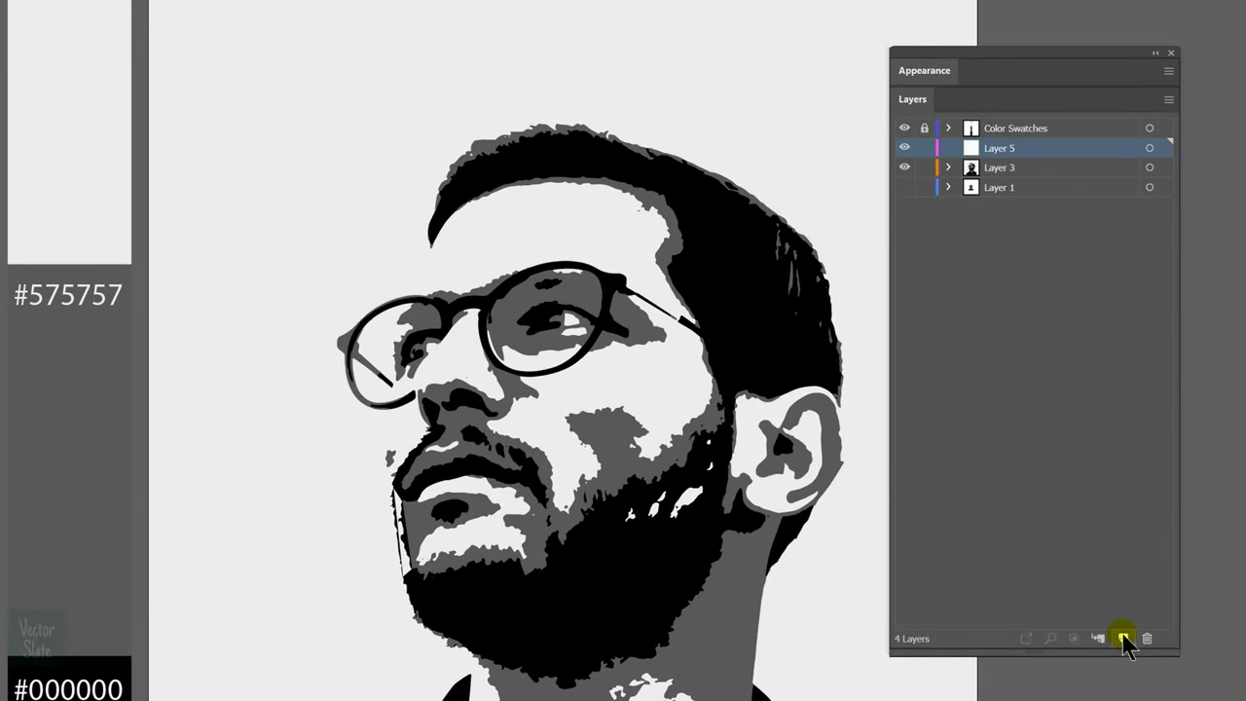
pyautogui.doubleClick(997, 146)
pyautogui.write('Black')
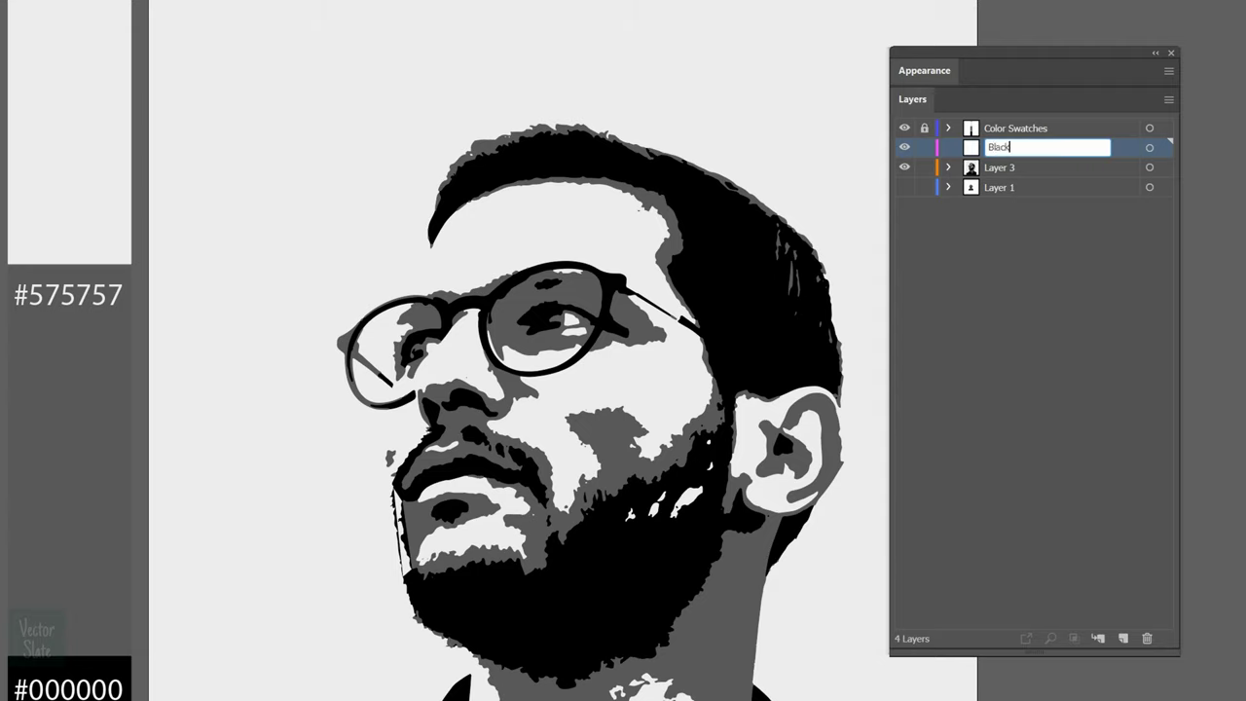
pyautogui.press('Return')
pyautogui.click(1123, 639)
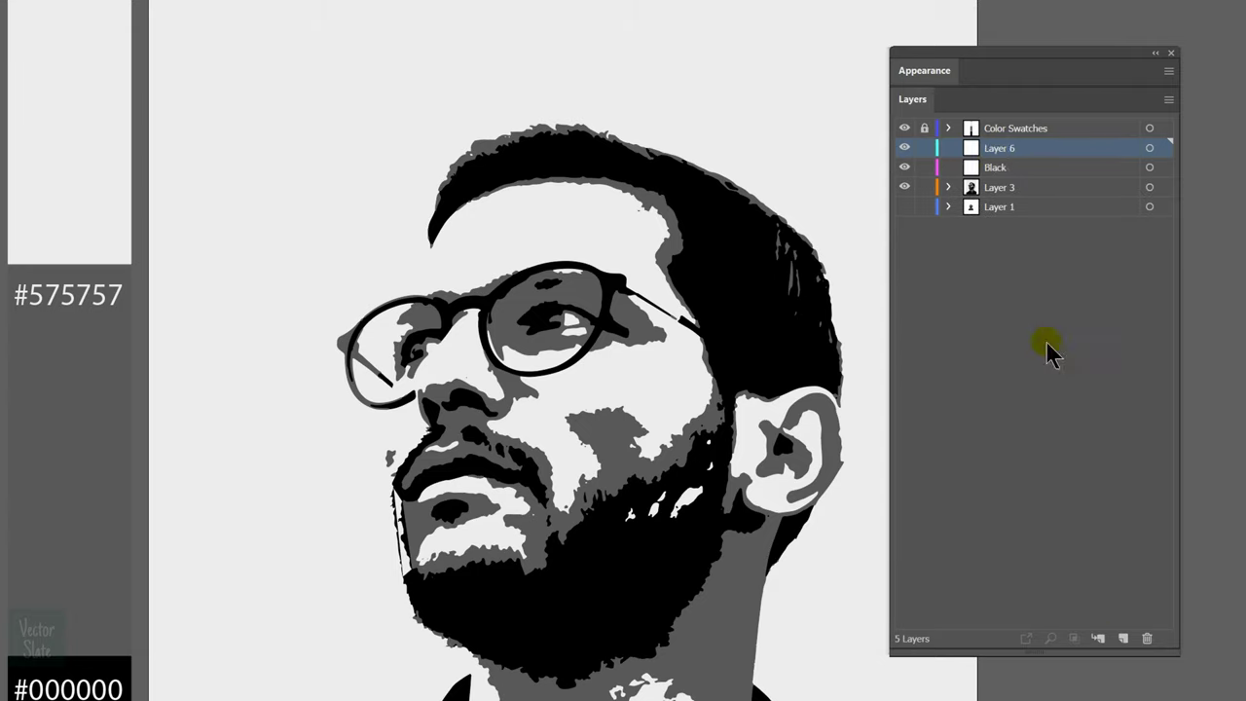
pyautogui.doubleClick(995, 147)
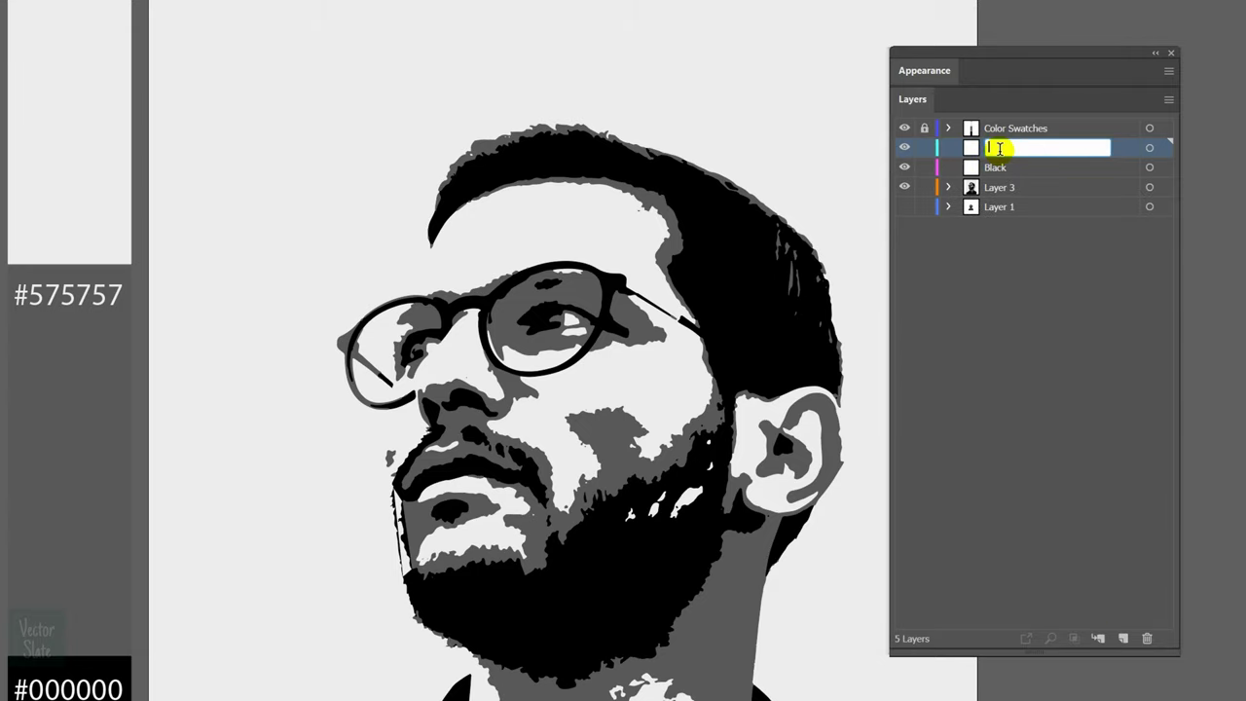
pyautogui.write('Gray')
pyautogui.click(999, 152)
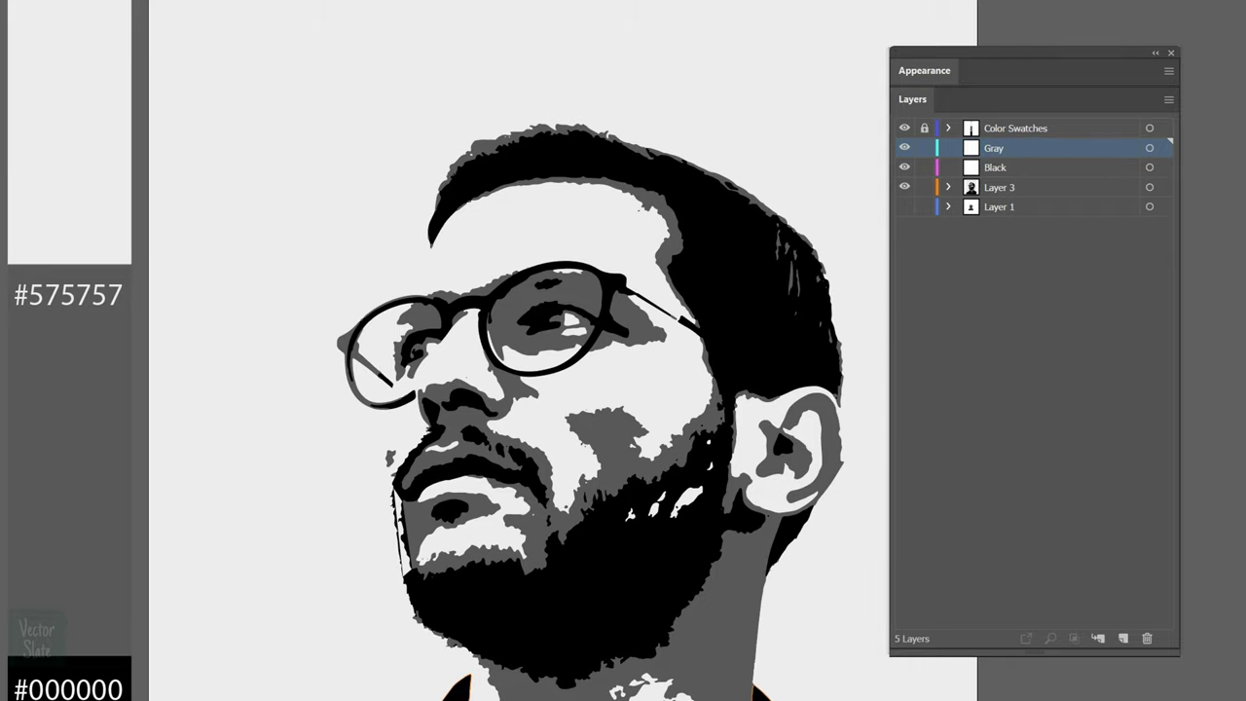
# Step: Move the black shapes onto Black and gray shapes onto Gray, with Black stacked above
pyautogui.click(881, 671)
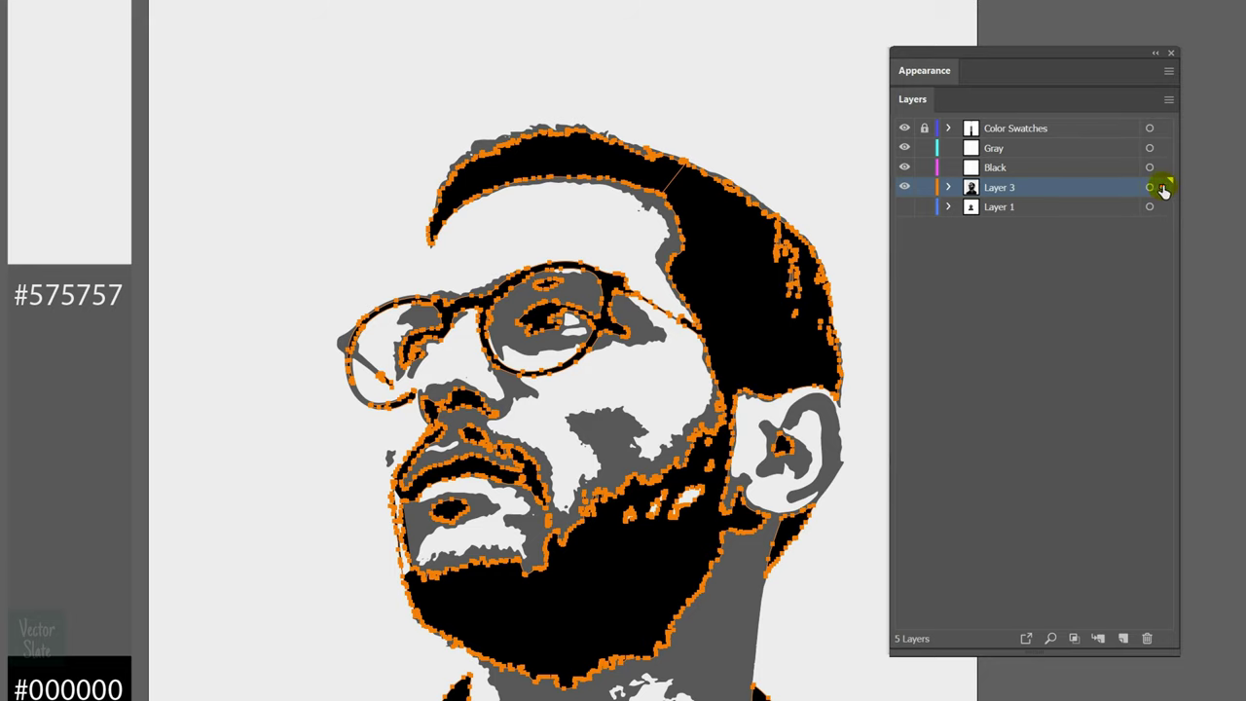
pyautogui.moveTo(1166, 171); pyautogui.dragTo(1166, 170)
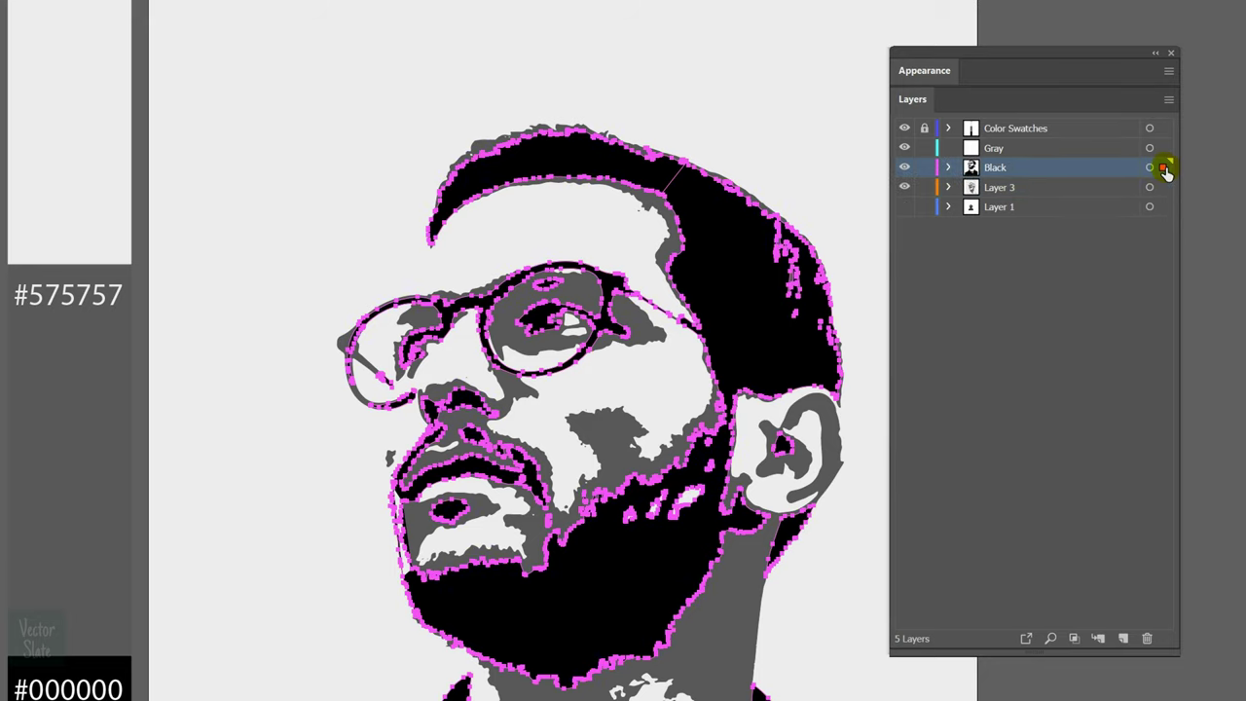
pyautogui.moveTo(1035, 167); pyautogui.dragTo(1039, 144)
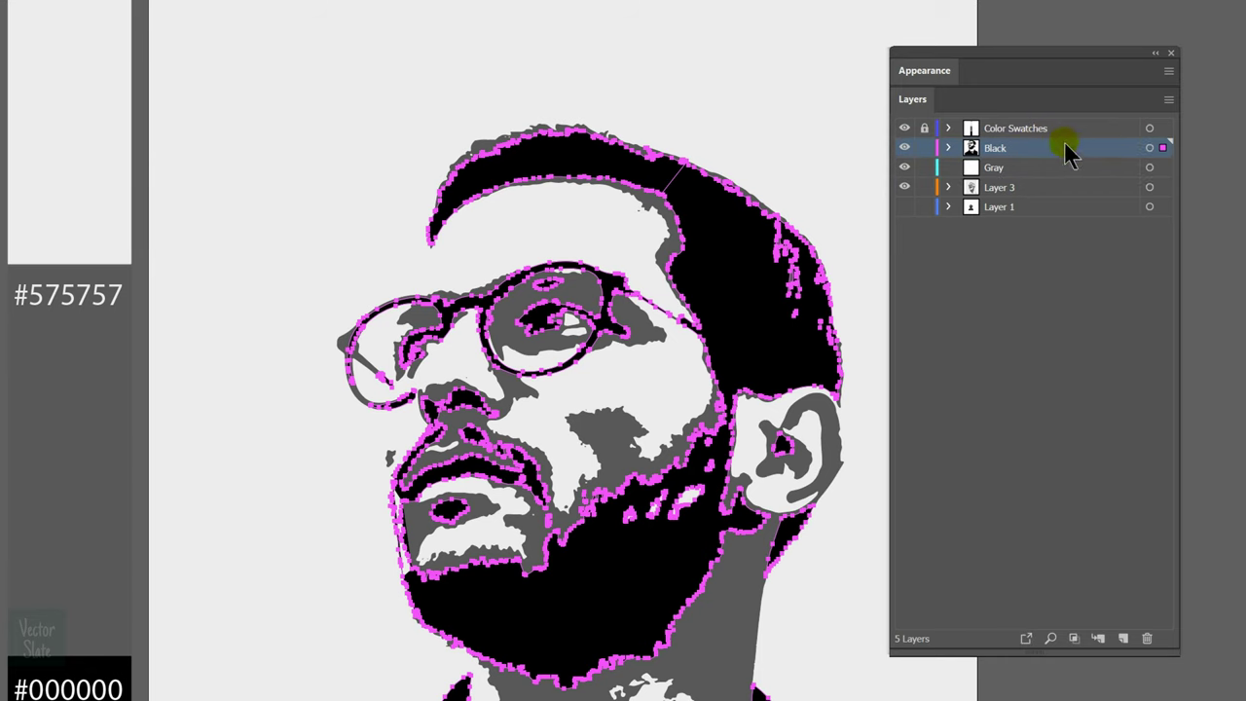
pyautogui.click(866, 141)
pyautogui.click(731, 591)
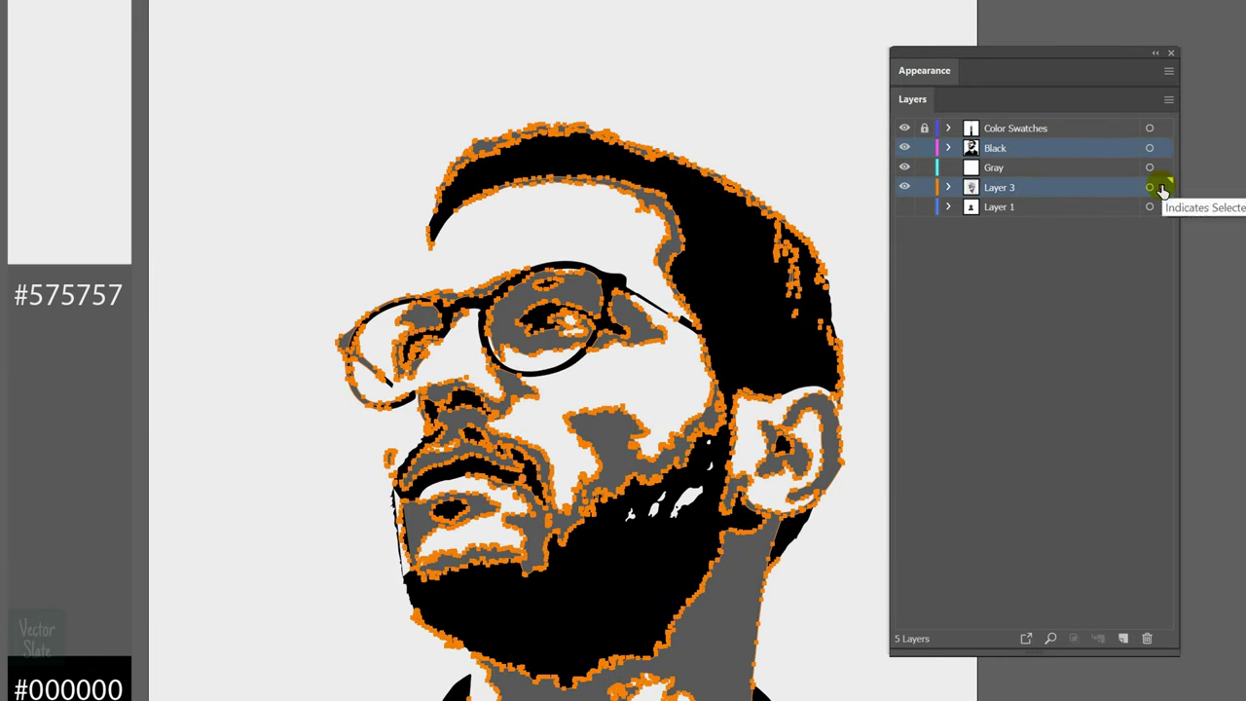
pyautogui.moveTo(1161, 185); pyautogui.dragTo(1161, 169)
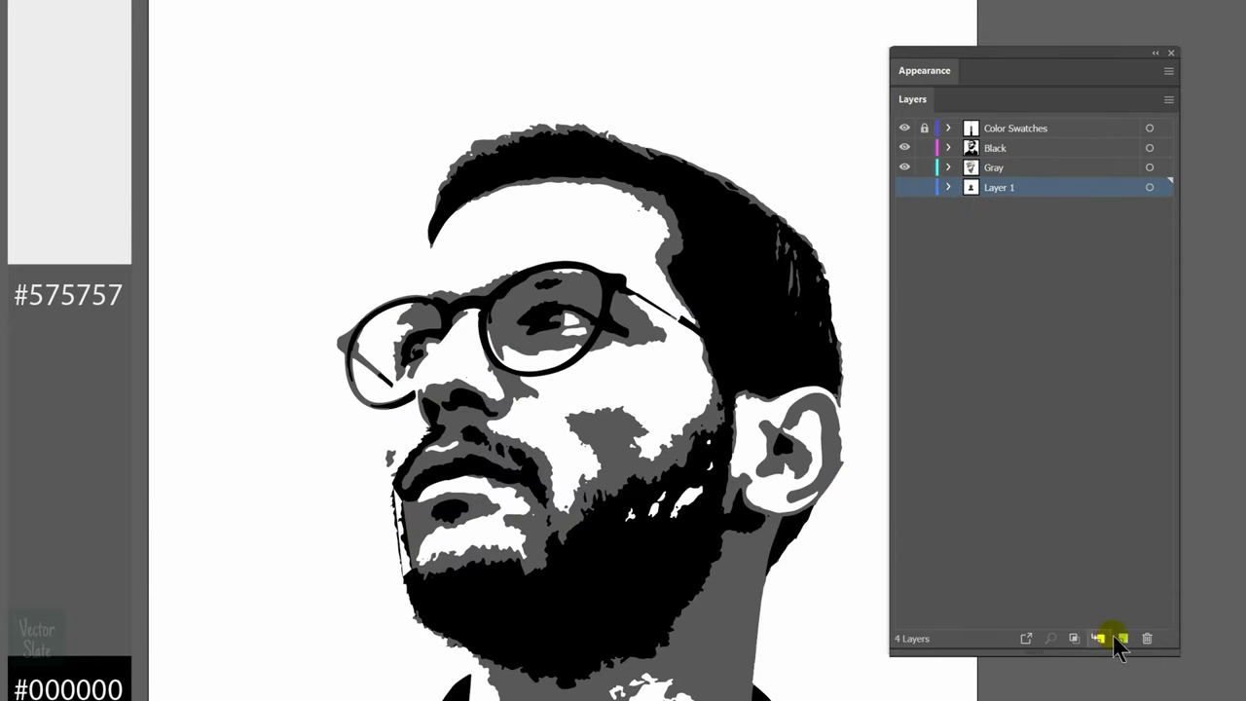
# Step: Add a new layer named BG below the Gray layer
pyautogui.click(1122, 637)
pyautogui.doubleClick(993, 186)
pyautogui.write('B')
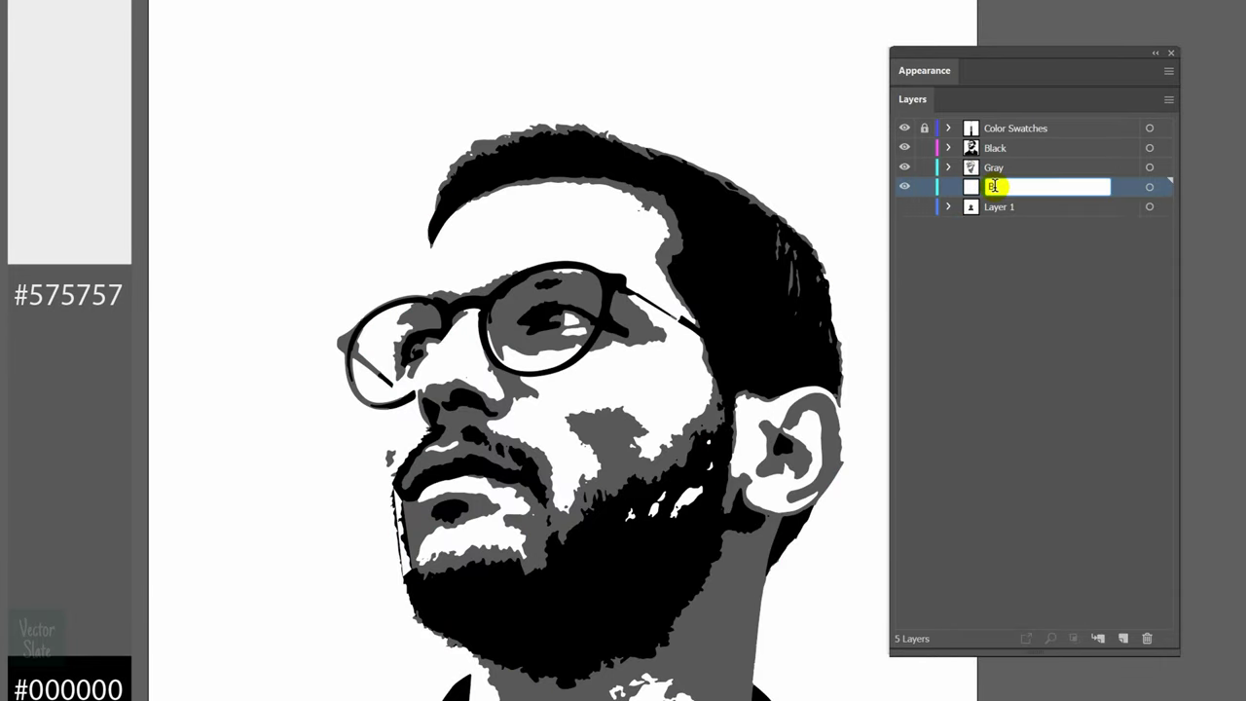
pyautogui.write('G')
pyautogui.press('Return')
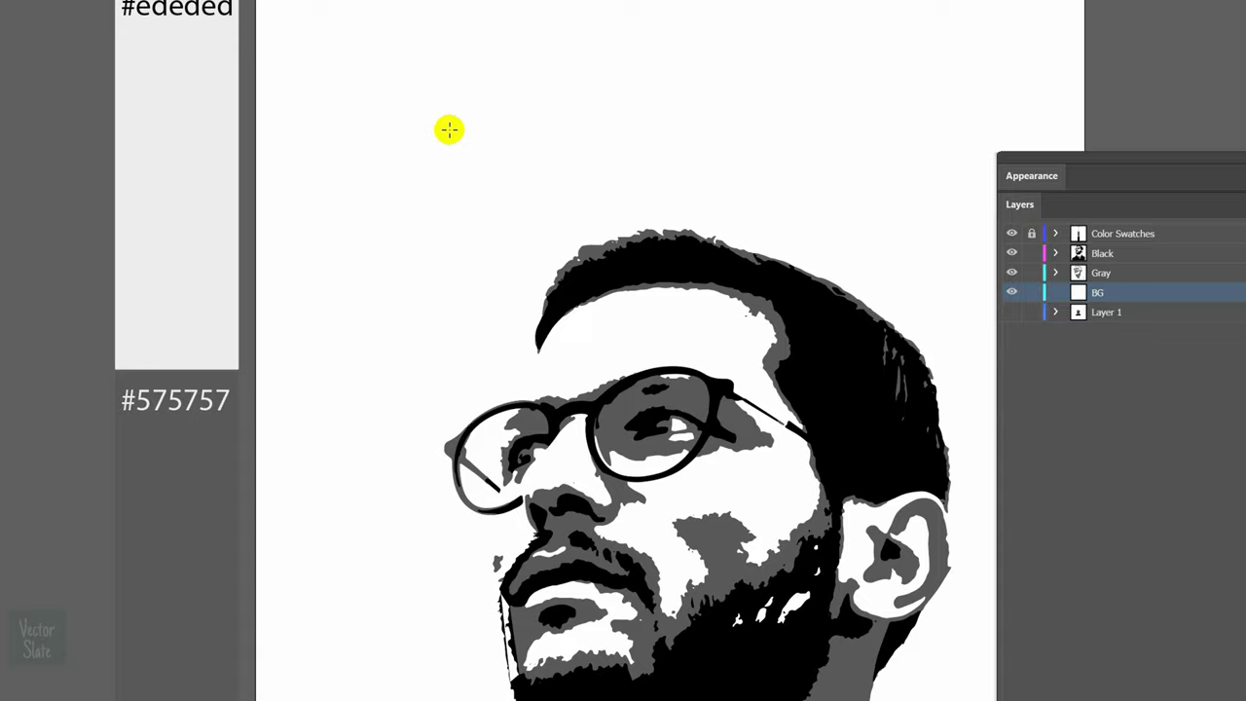
# Step: Draw a light-grey #ededed rectangle and stretch it across the whole artboard
pyautogui.moveTo(391, 89); pyautogui.dragTo(597, 296)
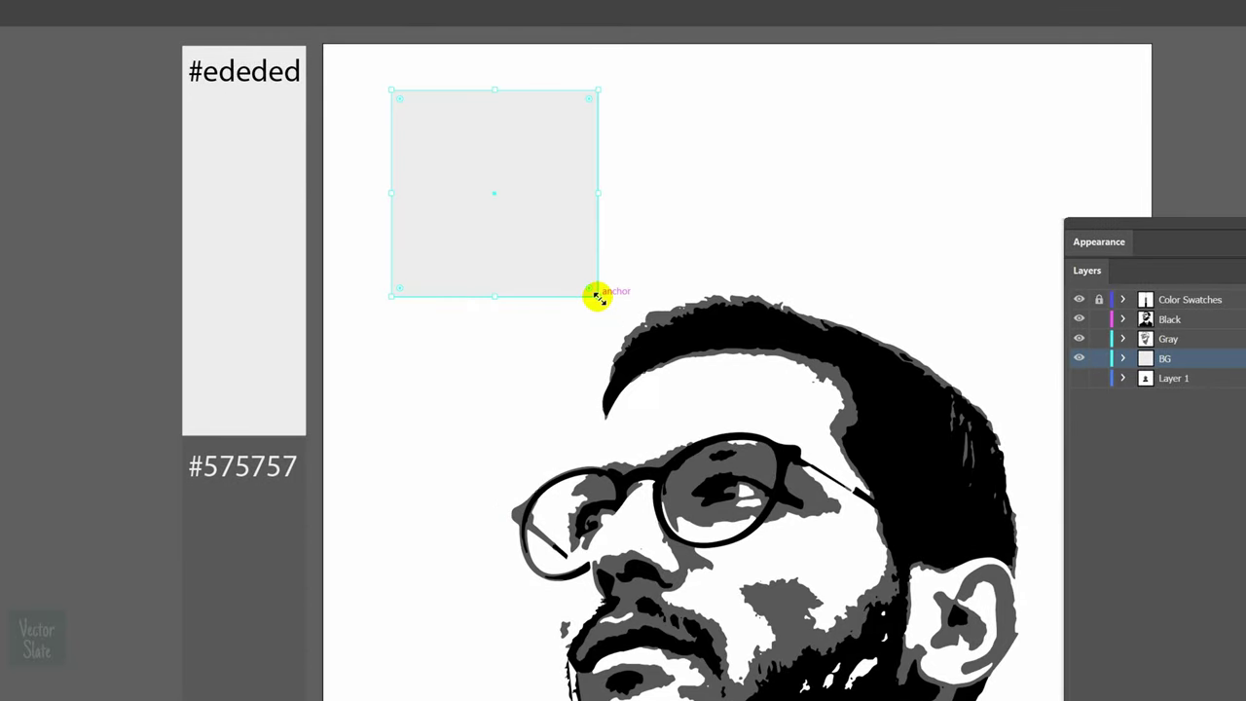
pyautogui.press('i')
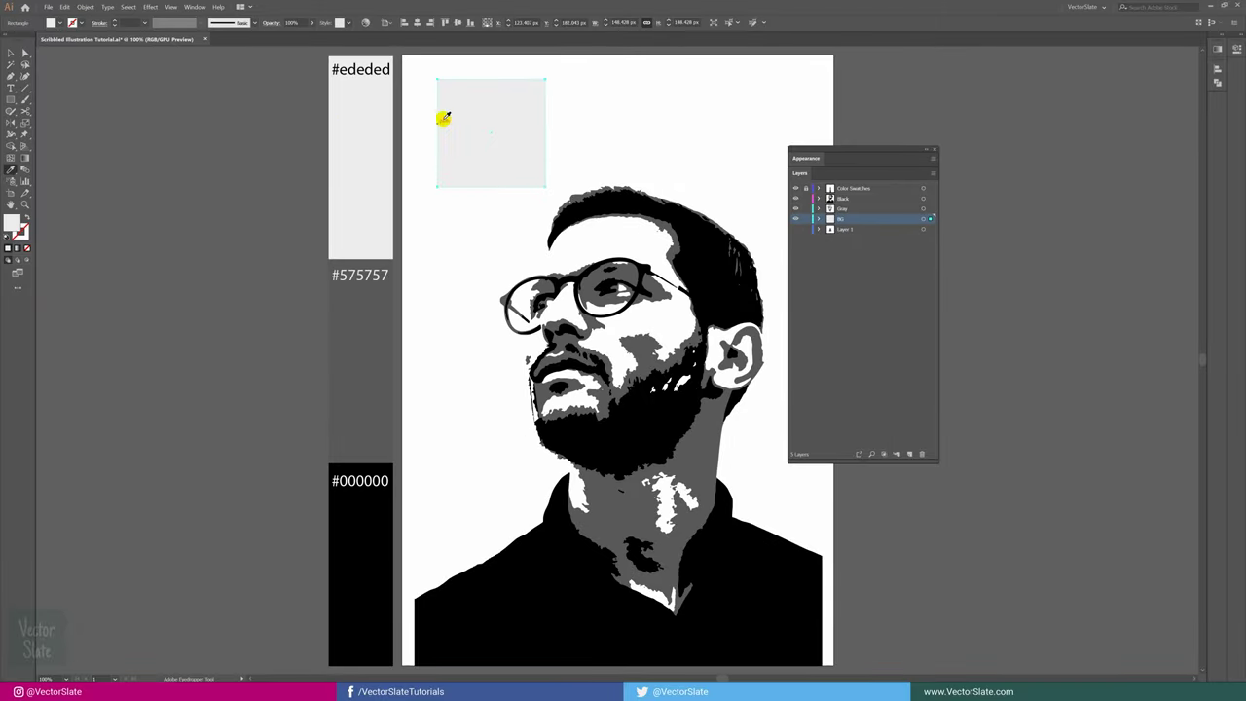
pyautogui.press('v')
pyautogui.moveTo(483, 124); pyautogui.dragTo(447, 100)
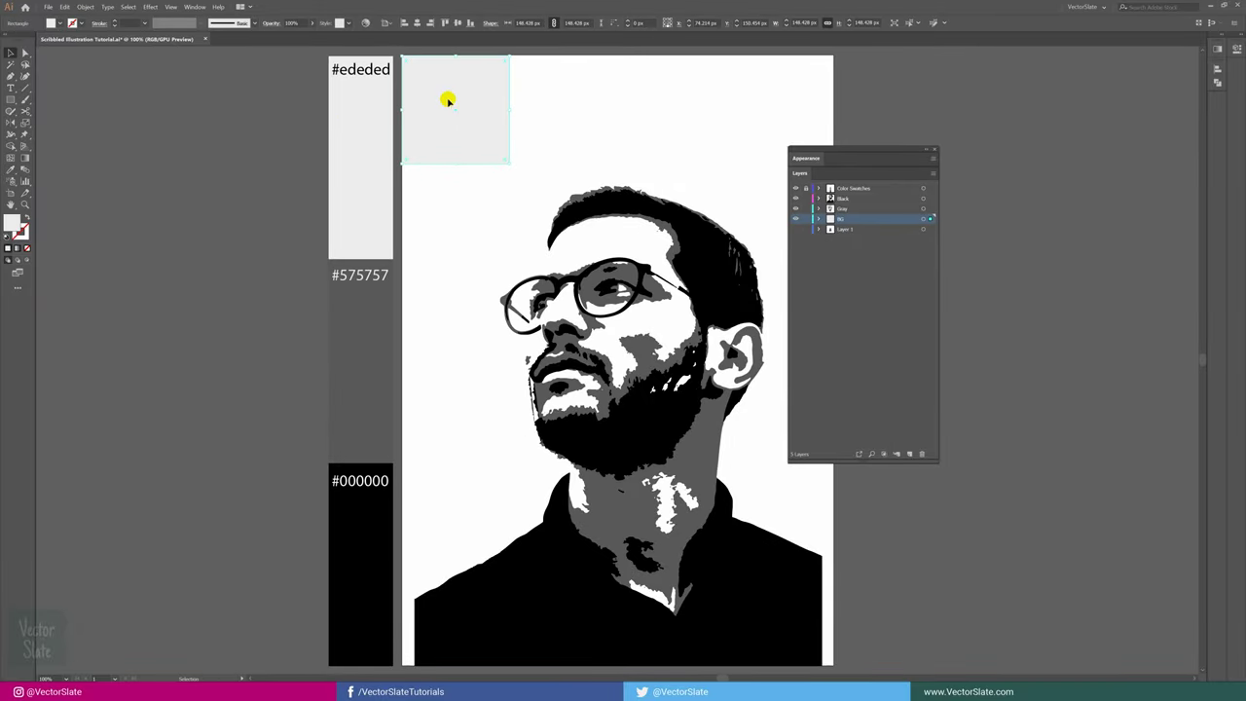
pyautogui.moveTo(509, 161); pyautogui.dragTo(832, 664)
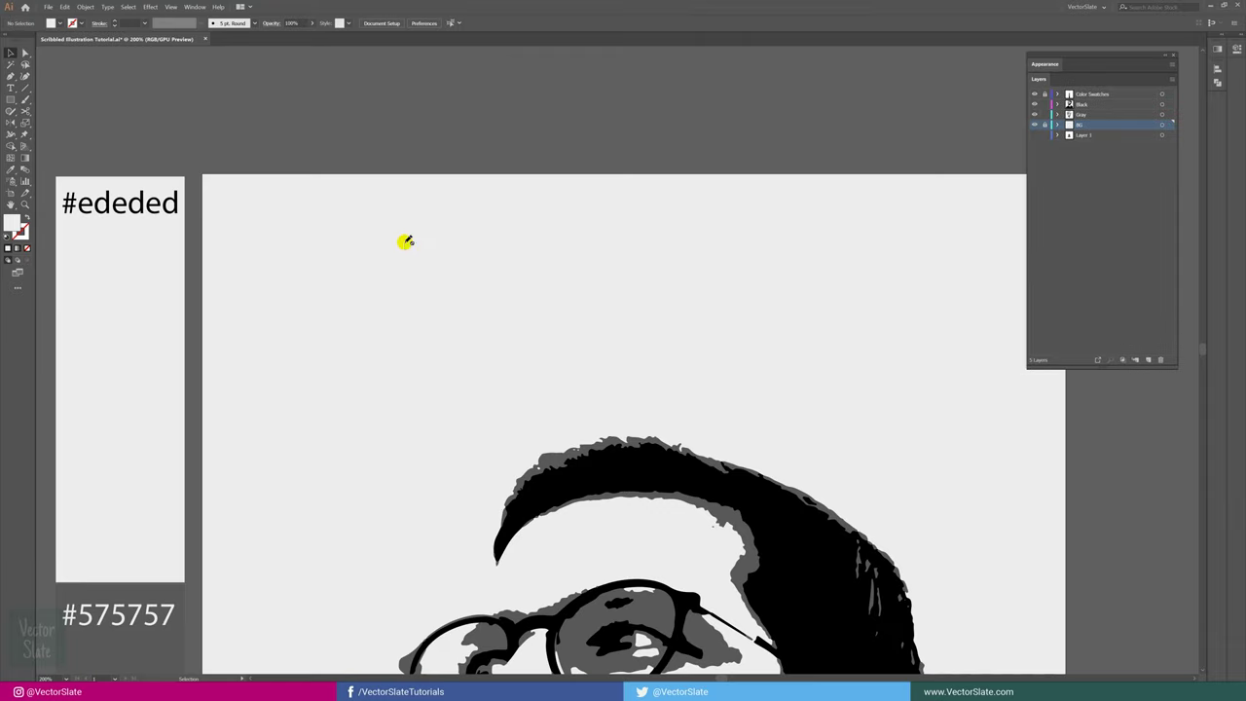
# Step: On the Black layer, draw an ellipse above the hair filled with the hair's black
pyautogui.click(1112, 104)
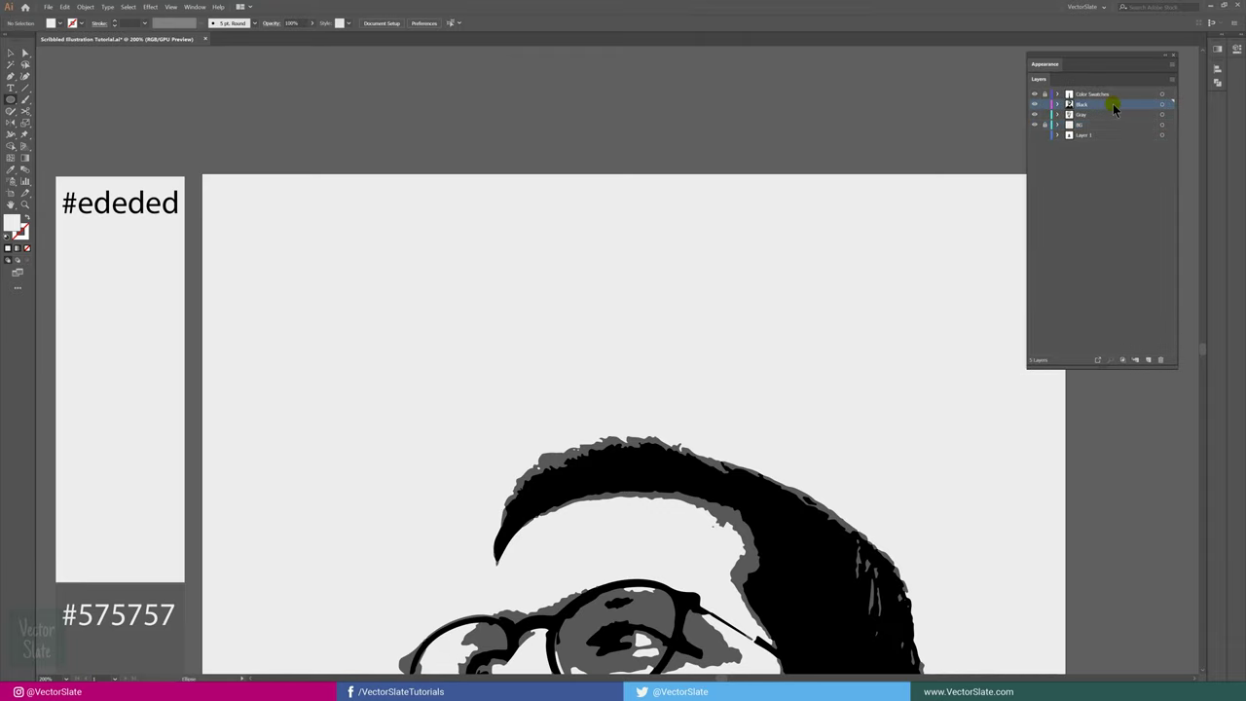
pyautogui.moveTo(313, 261)
pyautogui.mouseDown()
pyautogui.moveTo(500, 351)
pyautogui.moveTo(503, 406)
pyautogui.mouseUp()
pyautogui.press('i')
pyautogui.click(757, 452)
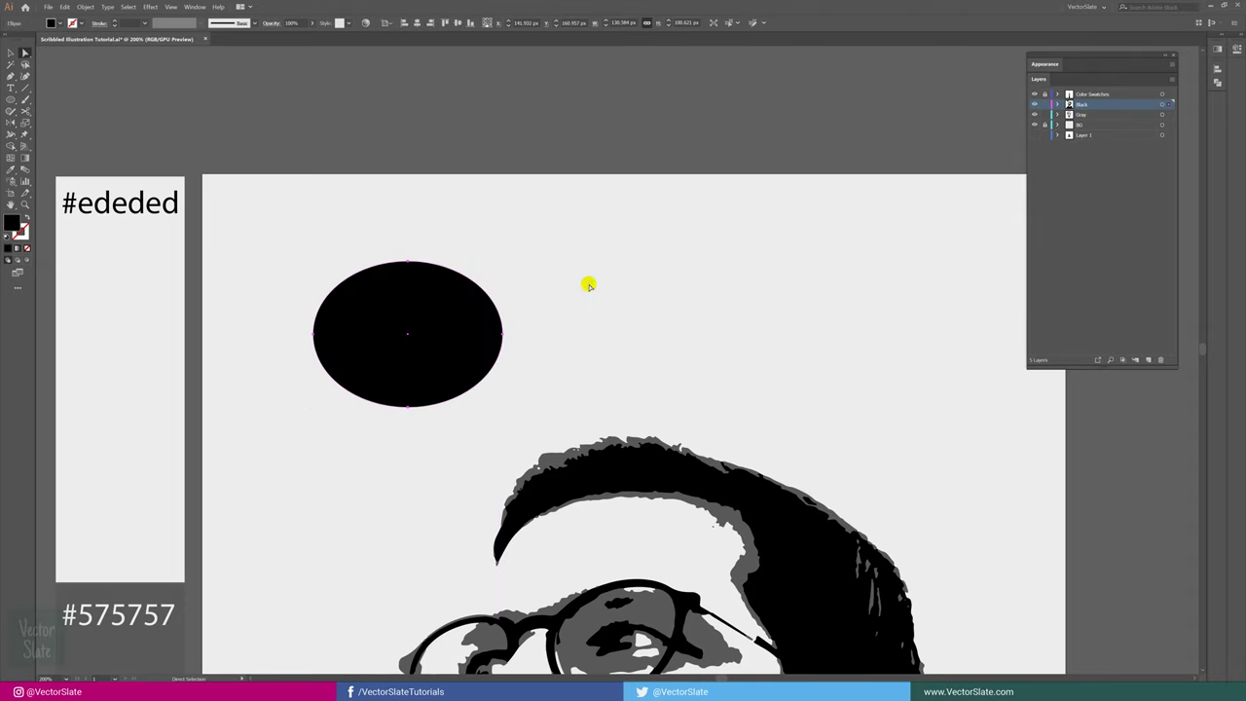
pyautogui.press('a')
pyautogui.moveTo(429, 307); pyautogui.dragTo(409, 304)
pyautogui.press('v')
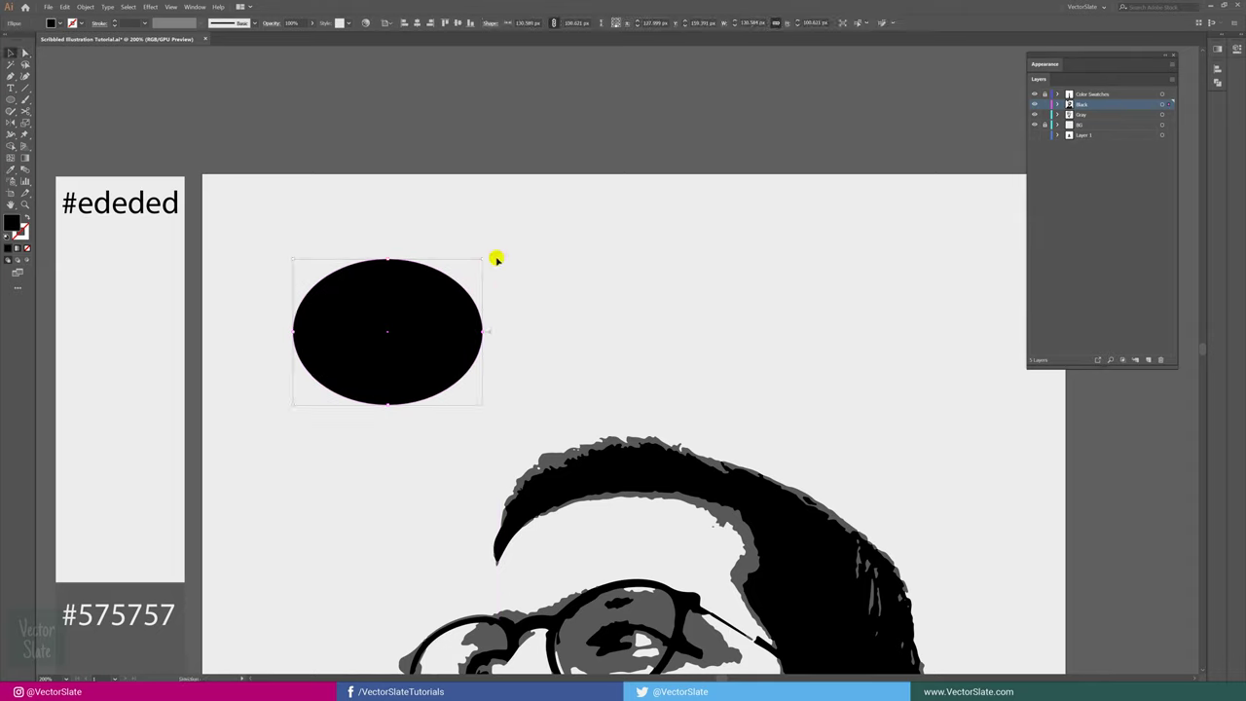
pyautogui.click(152, 9)
pyautogui.moveTo(162, 131)
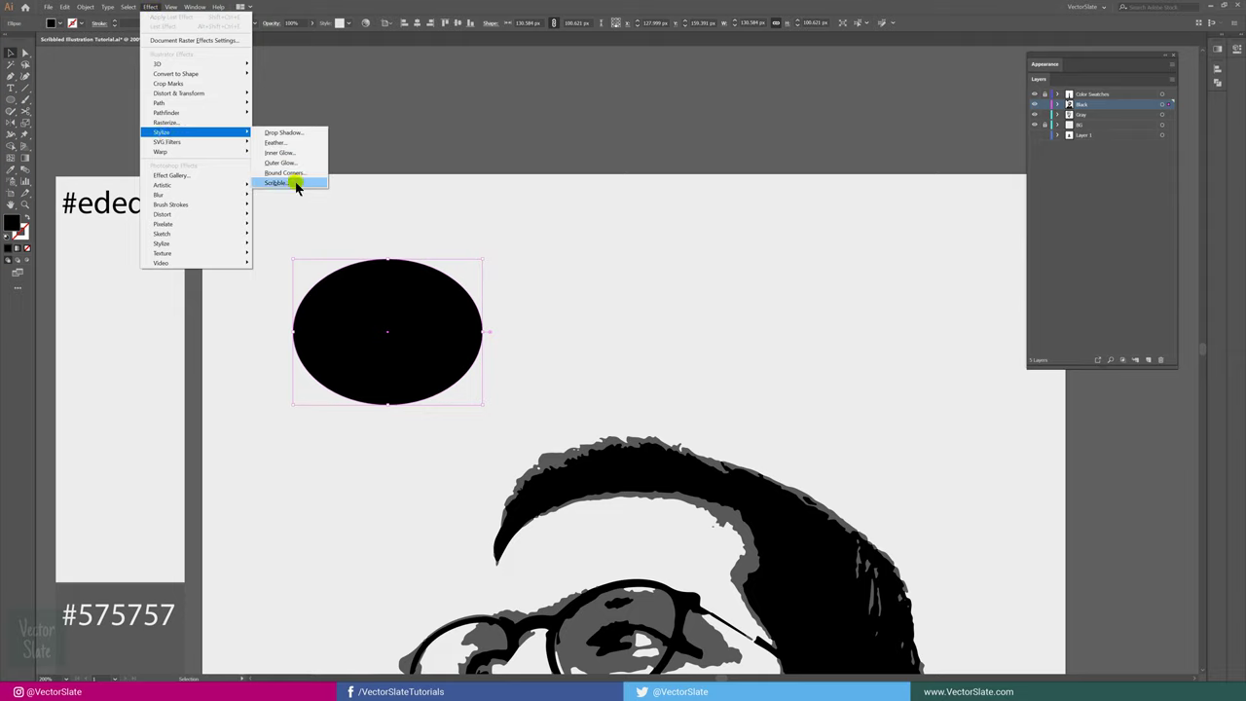
# Step: Apply Scribble to the ellipse and preview the presets from Childlike through Zig-zag
pyautogui.click(276, 182)
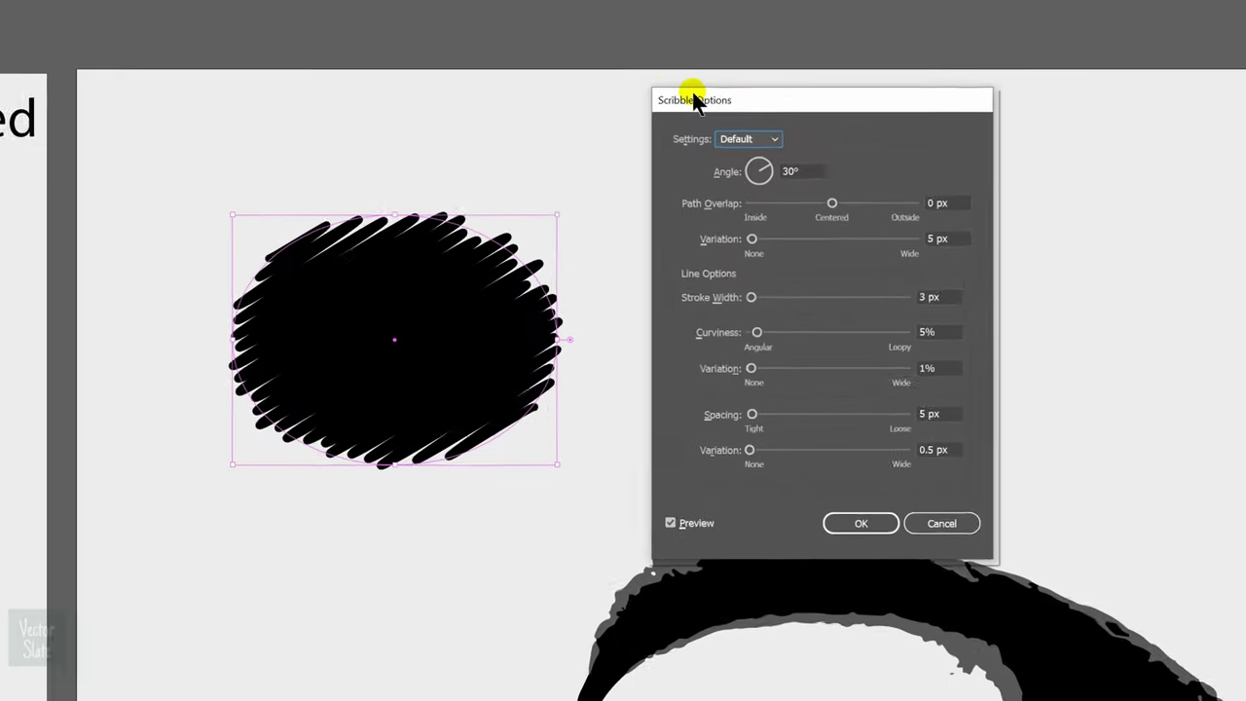
pyautogui.click(835, 97)
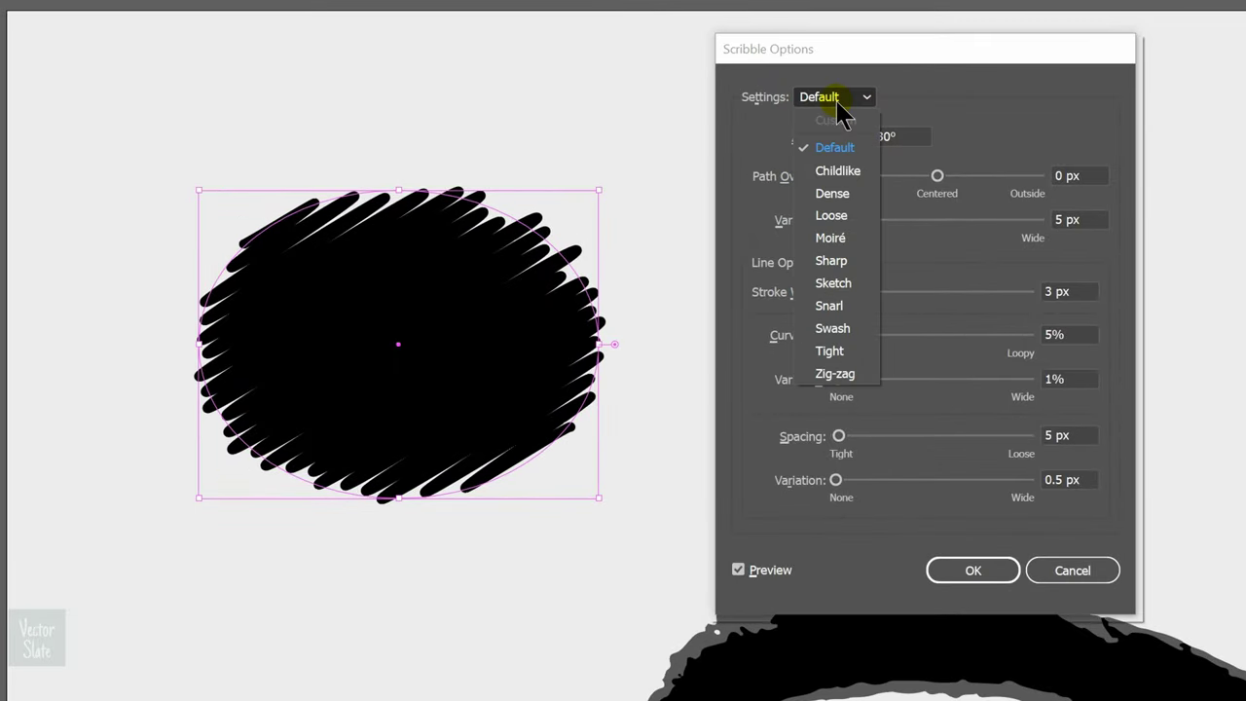
pyautogui.click(830, 168)
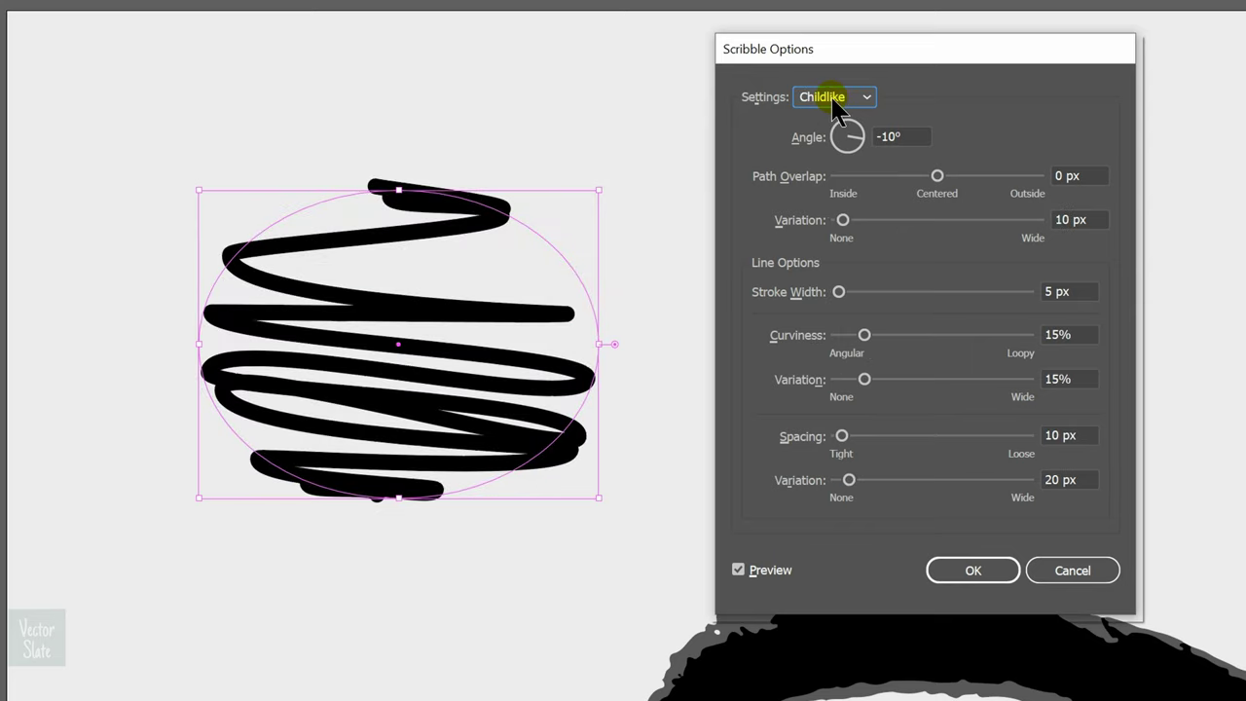
pyautogui.scroll(-1, 835, 97)
pyautogui.scroll(-1, 834, 101)
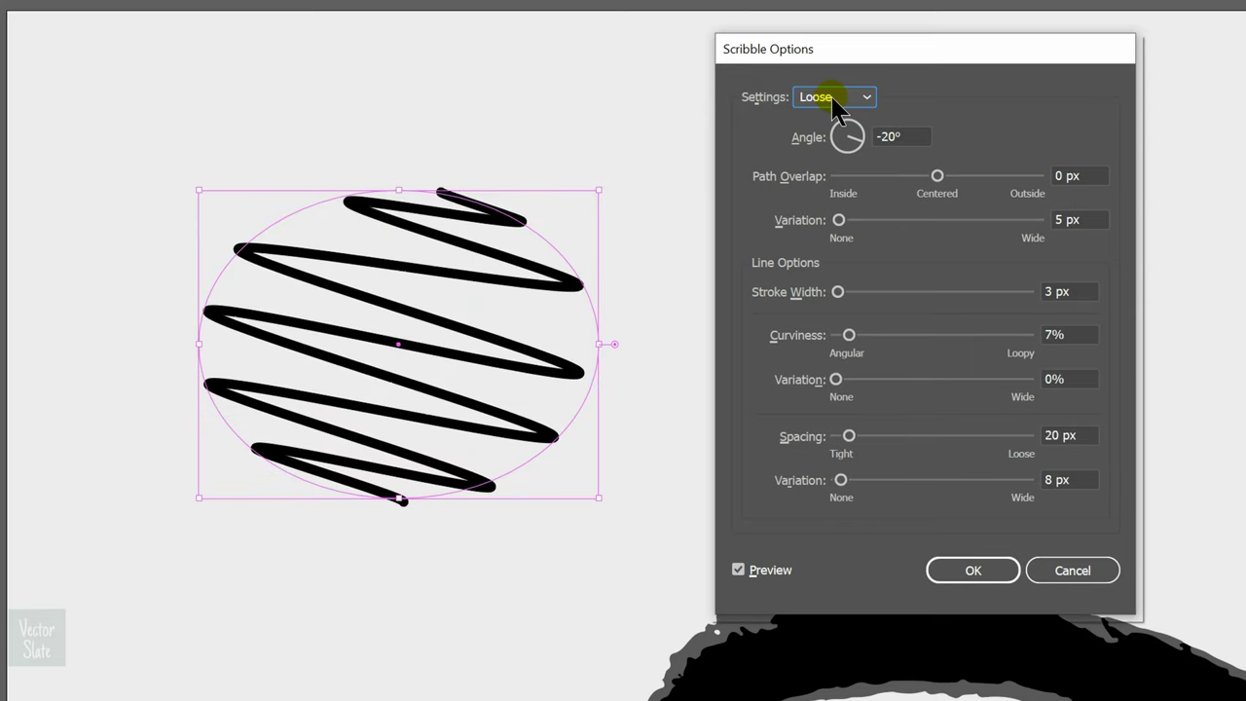
pyautogui.scroll(-1, 859, 99)
pyautogui.scroll(-1, 860, 102)
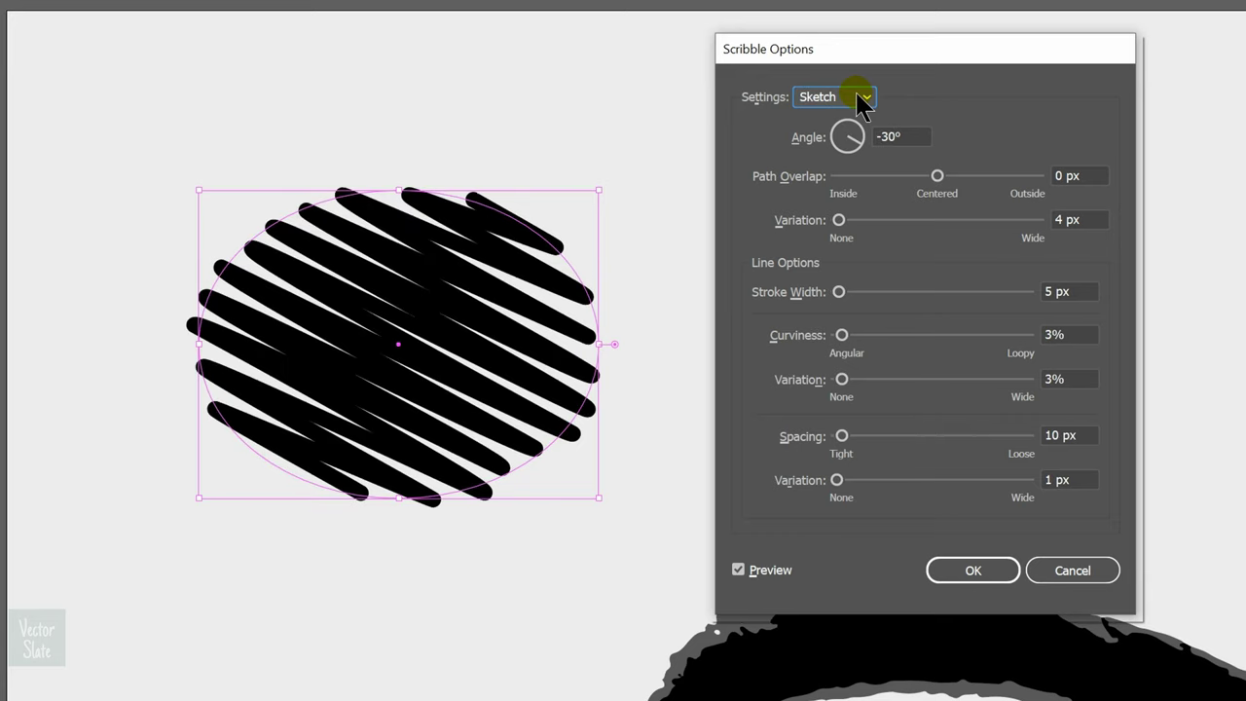
pyautogui.scroll(-1, 860, 102)
pyautogui.scroll(-1, 860, 102)
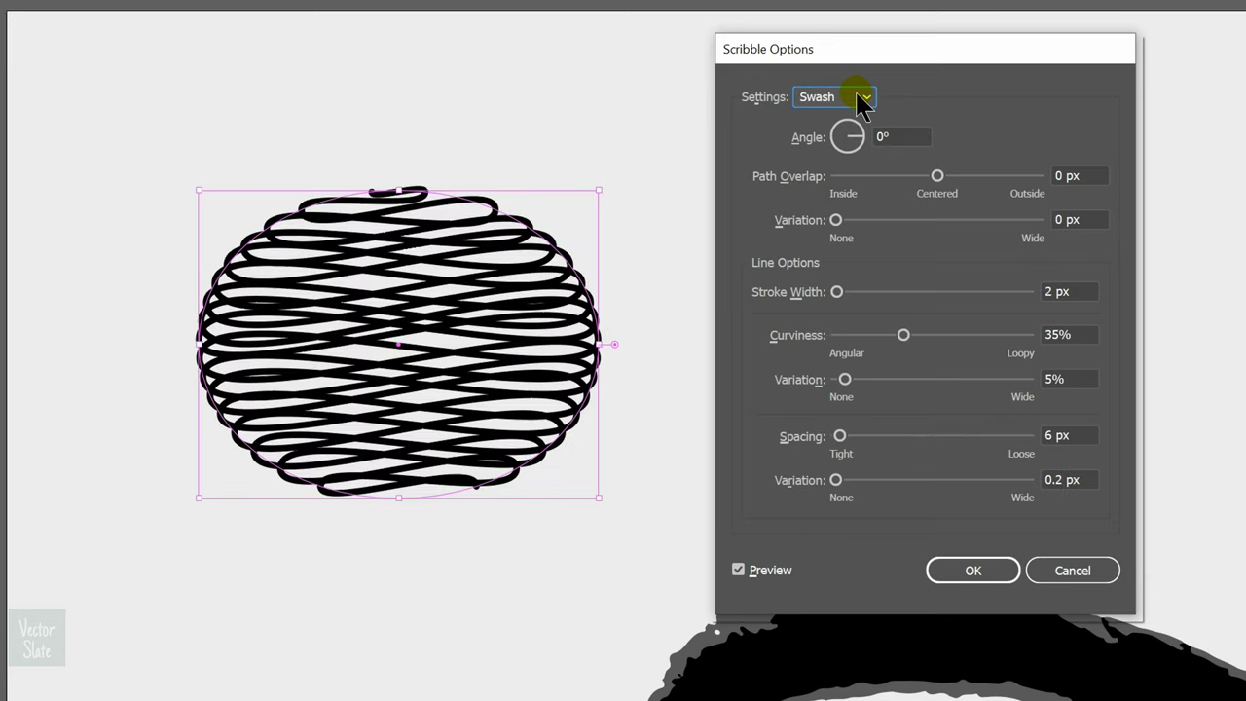
pyautogui.scroll(-1, 860, 102)
pyautogui.scroll(-1, 860, 102)
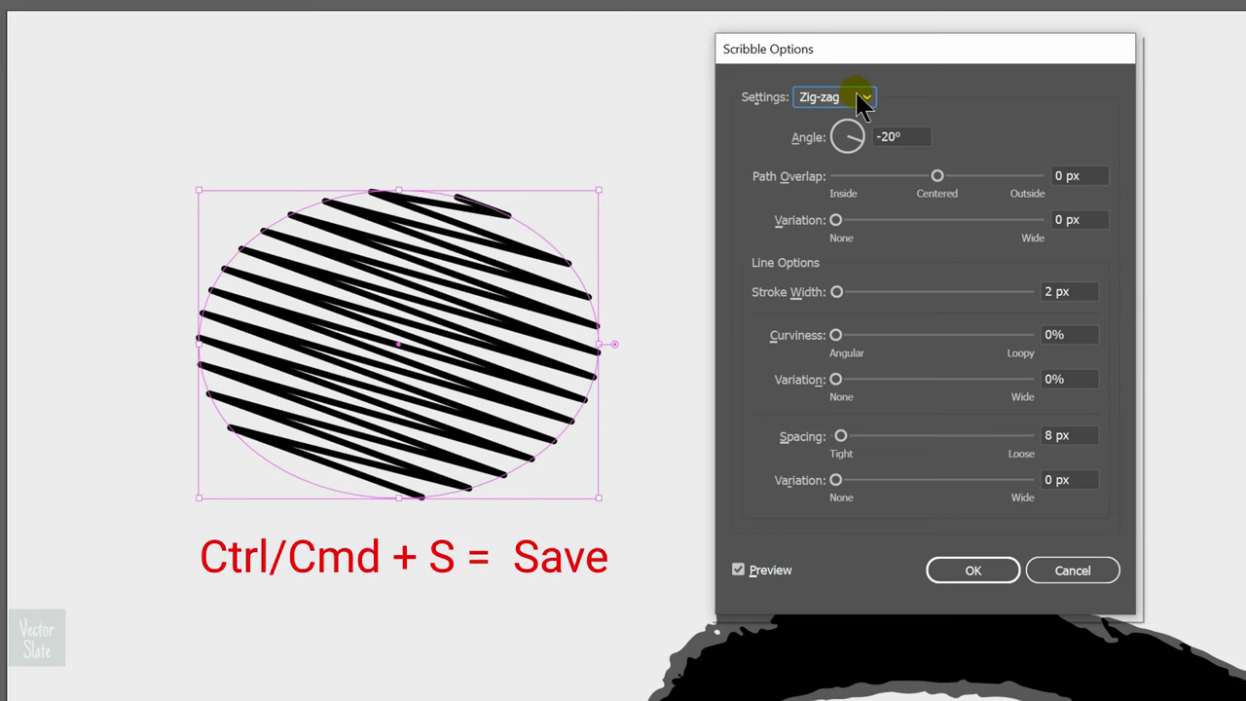
pyautogui.click(860, 99)
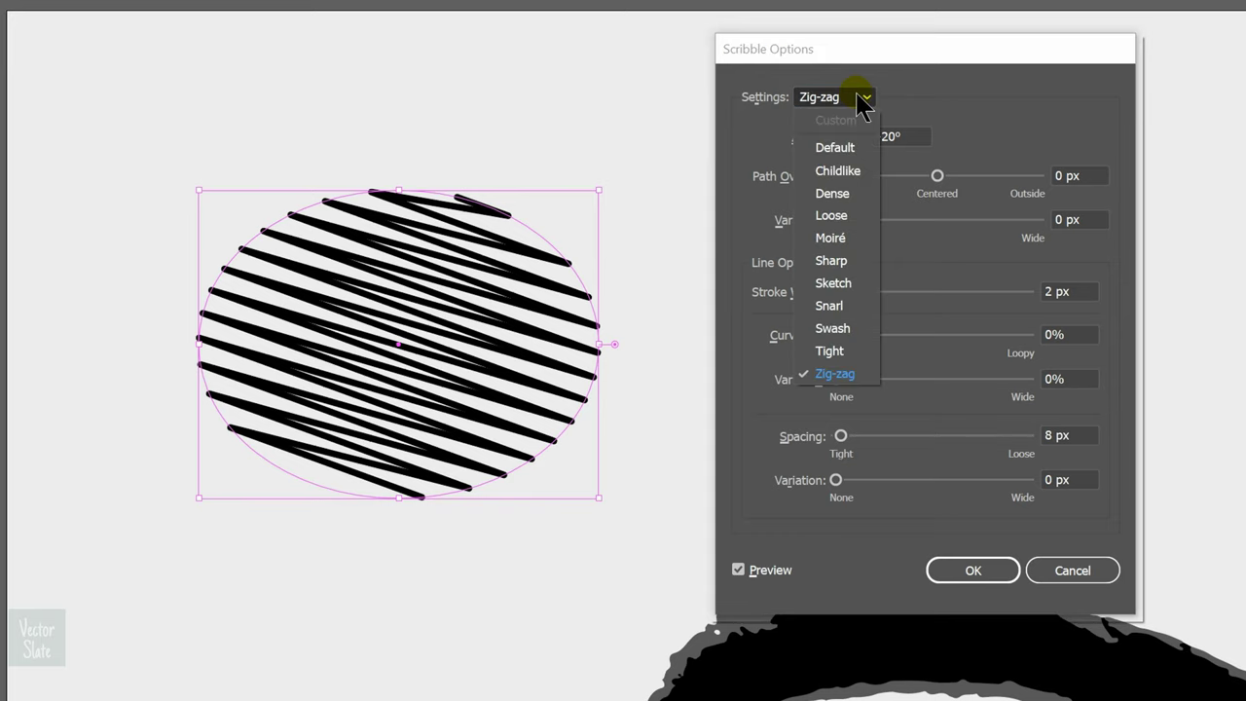
# Step: Start from the Snarl preset and set angle 100°, path overlap 0 px, overlap variation 30 px
pyautogui.click(829, 305)
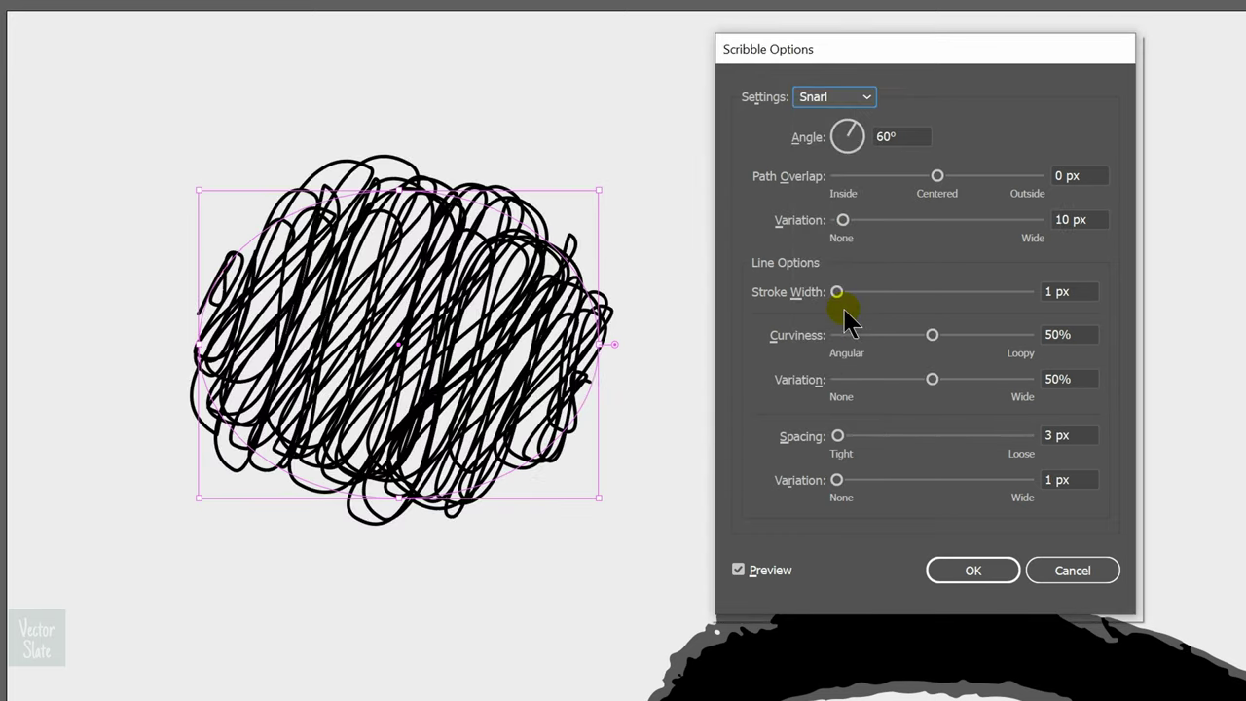
pyautogui.click(895, 136)
pyautogui.hotkey('shift', 'Up')
pyautogui.hotkey('shift', 'Up')
pyautogui.hotkey('shift', 'Up')
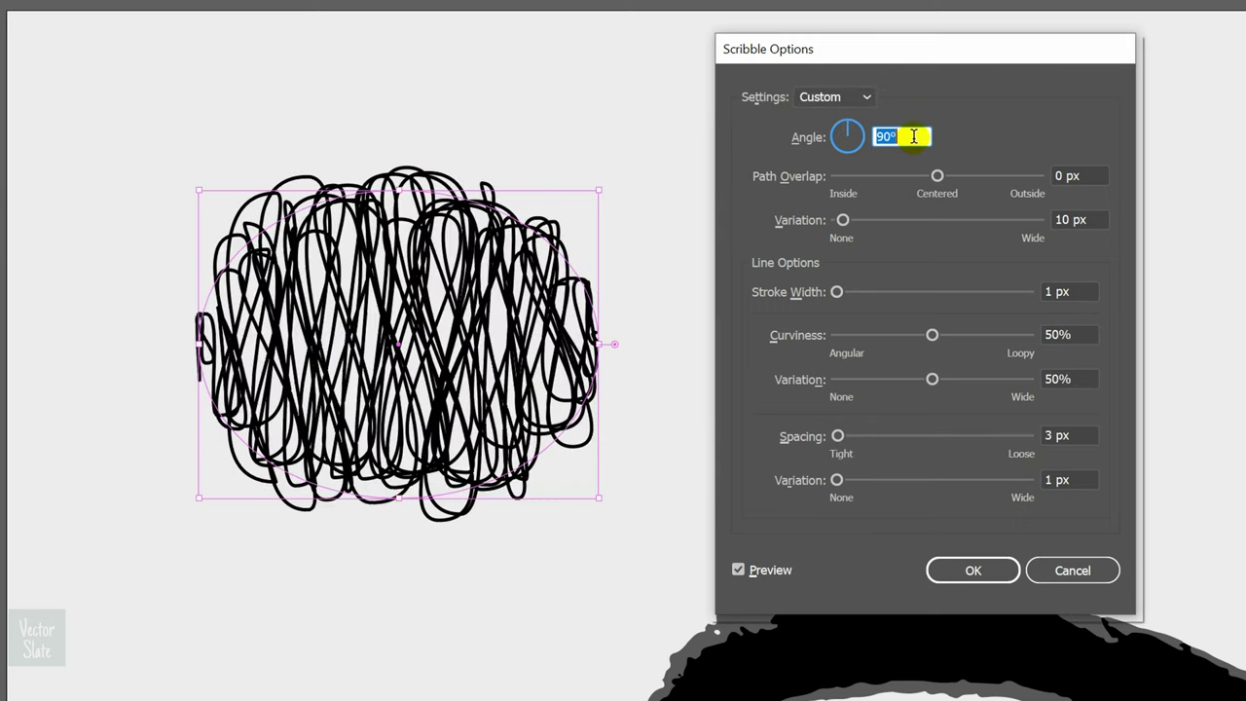
pyautogui.hotkey('shift', 'Down')
pyautogui.hotkey('shift', 'Down')
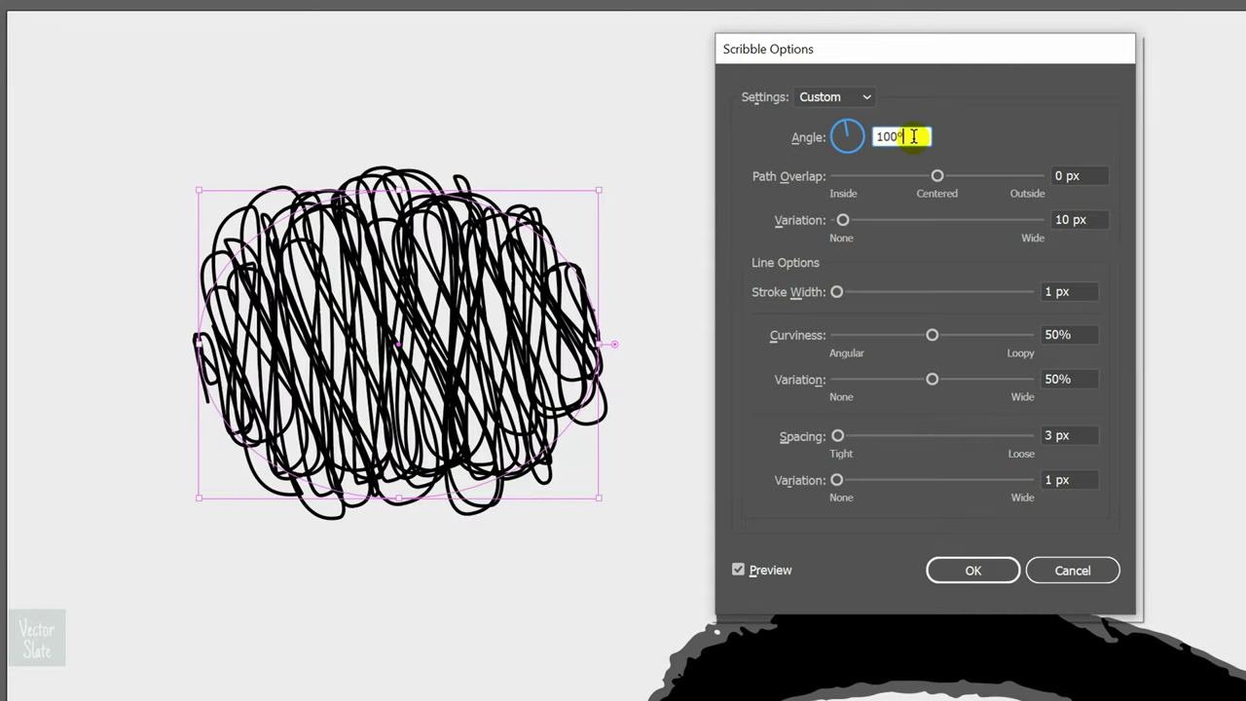
pyautogui.click(1070, 175)
pyautogui.press('Up')
pyautogui.press('Up')
pyautogui.press('Up')
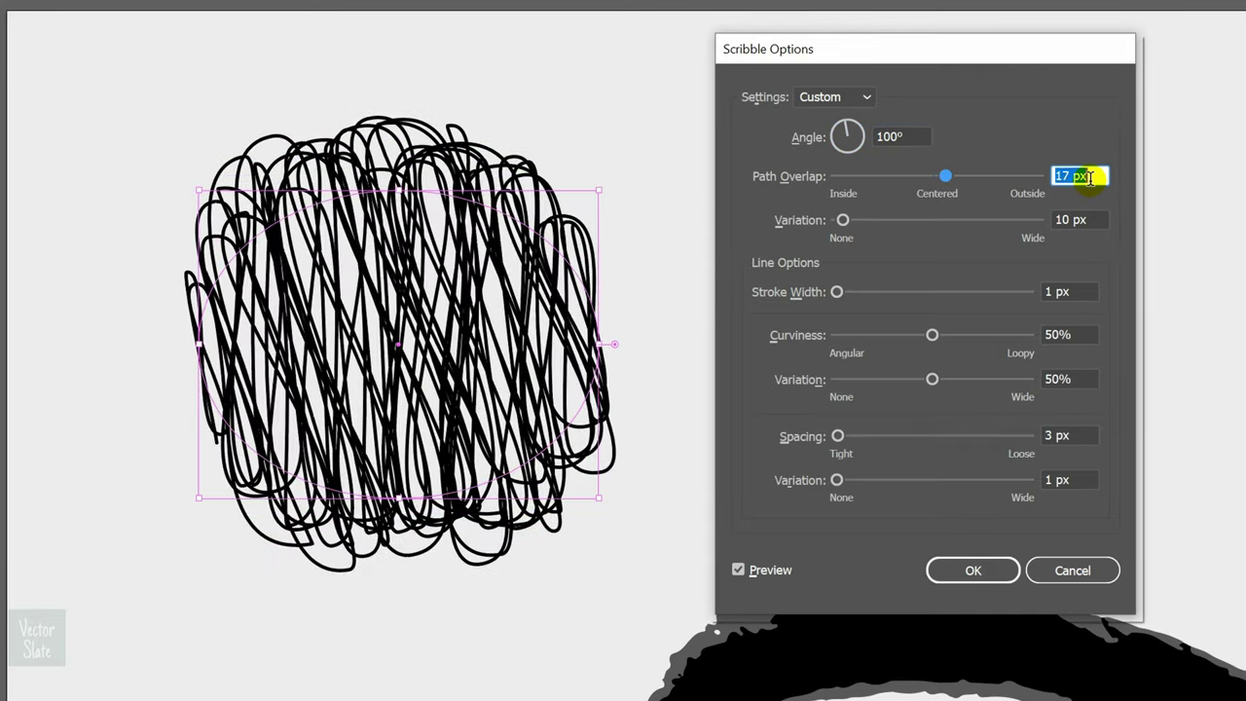
pyautogui.press('Down')
pyautogui.press('Down')
pyautogui.press('Down')
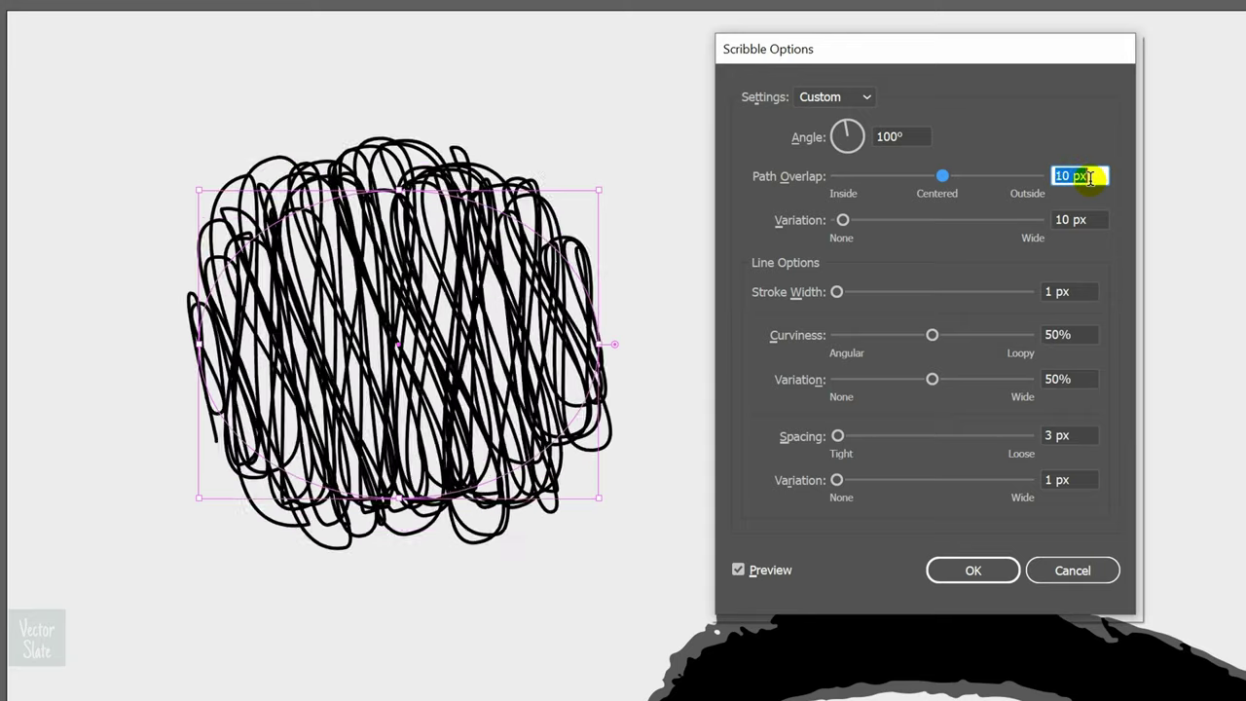
pyautogui.press('Down')
pyautogui.press('Down')
pyautogui.press('Down')
pyautogui.click(1098, 218)
pyautogui.hotkey('shift', 'Up')
pyautogui.hotkey('shift', 'Up')
pyautogui.hotkey('shift', 'Up')
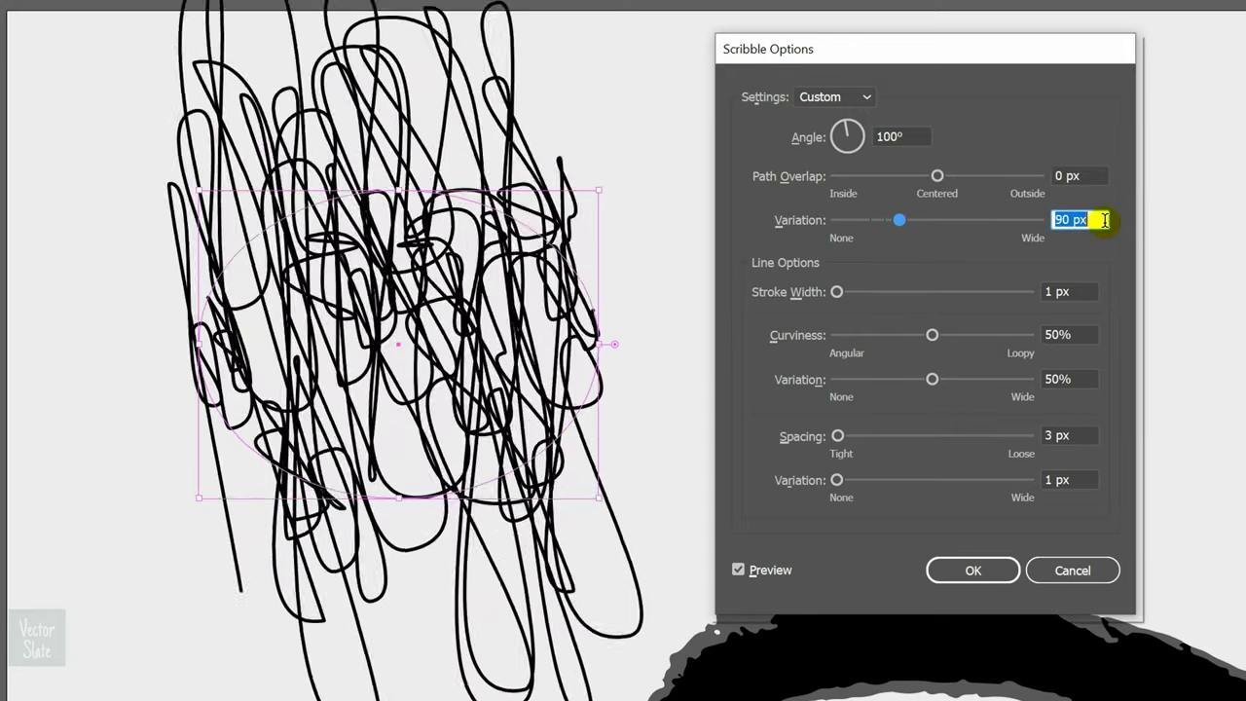
pyautogui.hotkey('shift', 'Down')
pyautogui.hotkey('shift', 'Down')
pyautogui.hotkey('shift', 'Down')
pyautogui.hotkey('shift', 'Down')
pyautogui.hotkey('shift', 'Down')
pyautogui.hotkey('shift', 'Down')
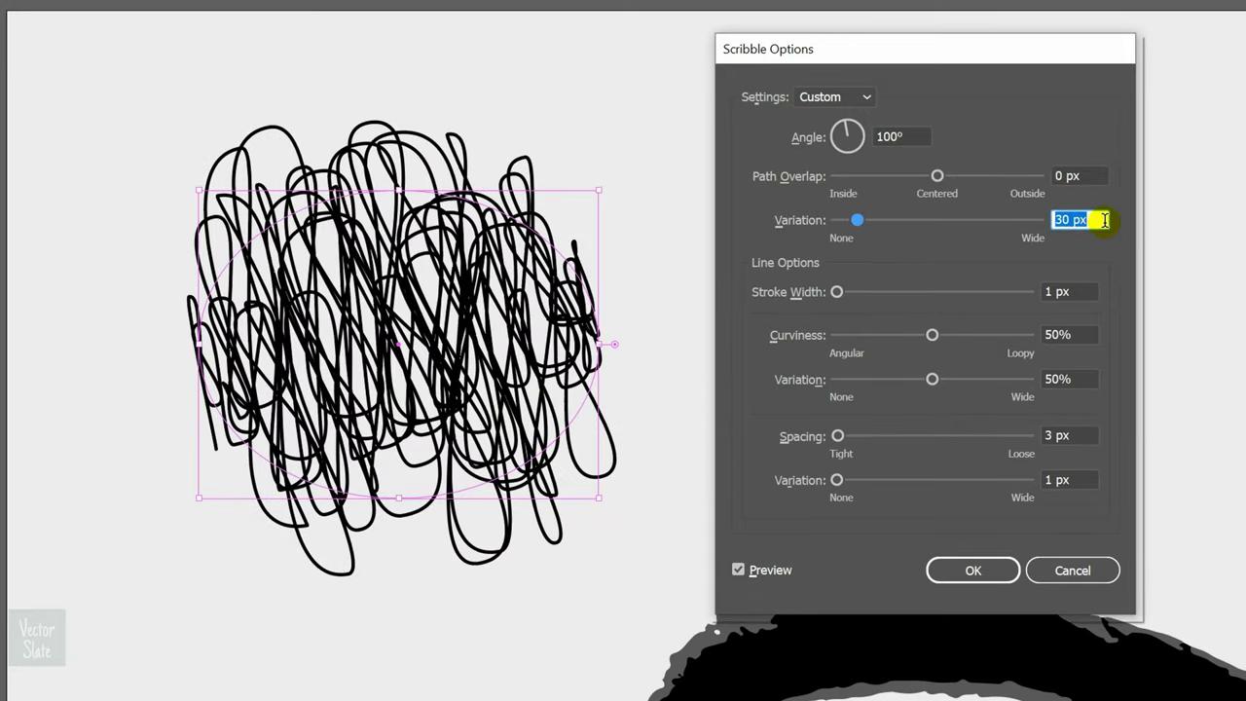
# Step: Set the scribble stroke width to 0.5 px and curviness to 30%
pyautogui.click(1084, 291)
pyautogui.press('Up')
pyautogui.press('Up')
pyautogui.press('Up')
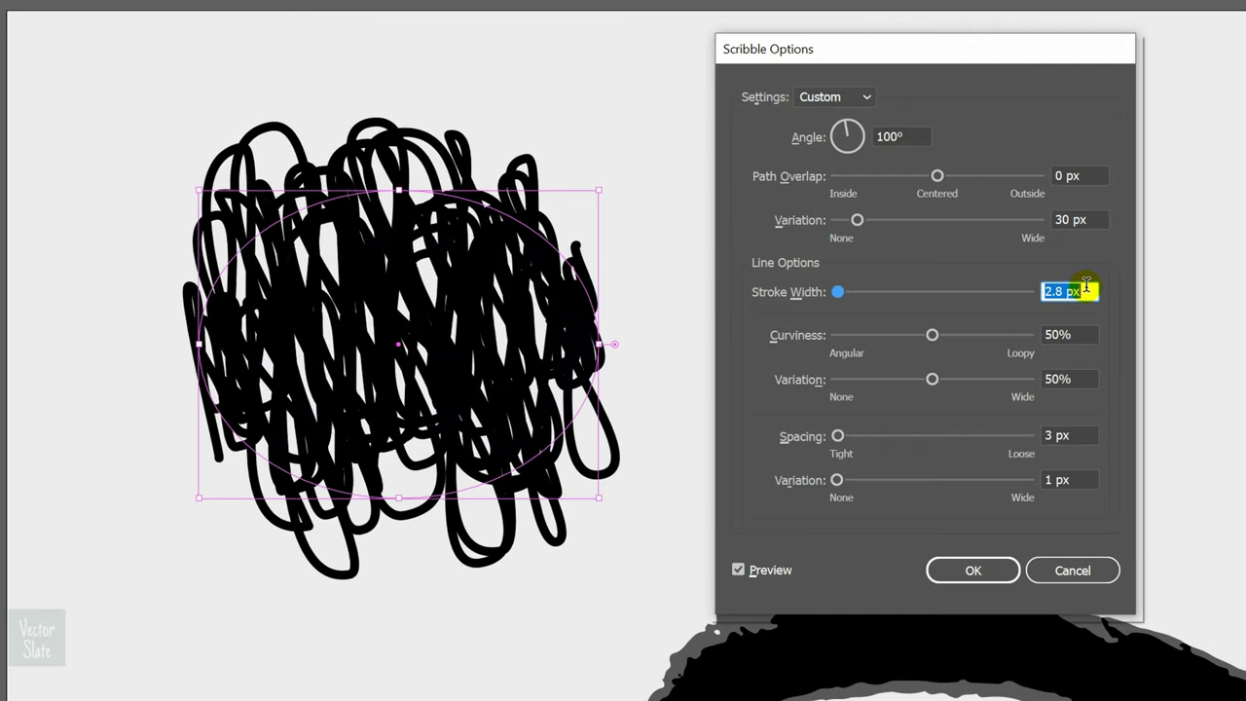
pyautogui.press('Down')
pyautogui.press('Down')
pyautogui.press('Down')
pyautogui.press('Down')
pyautogui.press('Down')
pyautogui.press('Down')
pyautogui.press('Down')
pyautogui.press('Down')
pyautogui.press('Down')
pyautogui.press('Down')
pyautogui.press('Down')
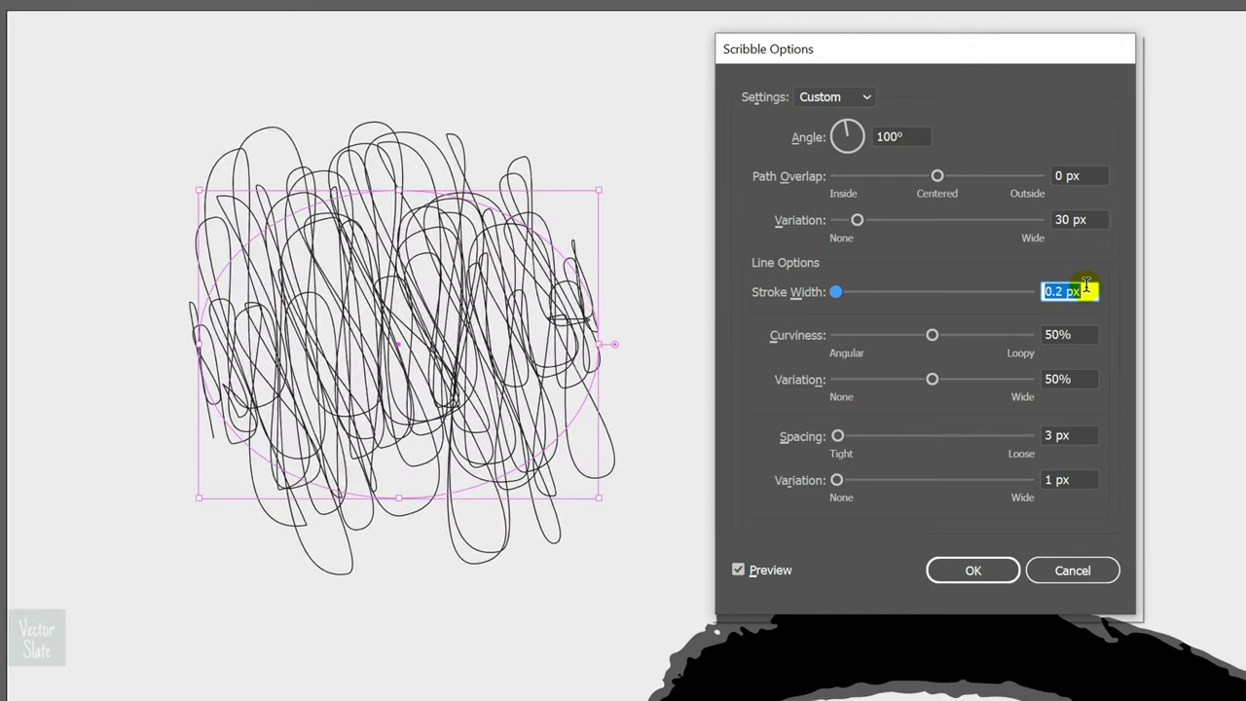
pyautogui.press('Up')
pyautogui.press('Up')
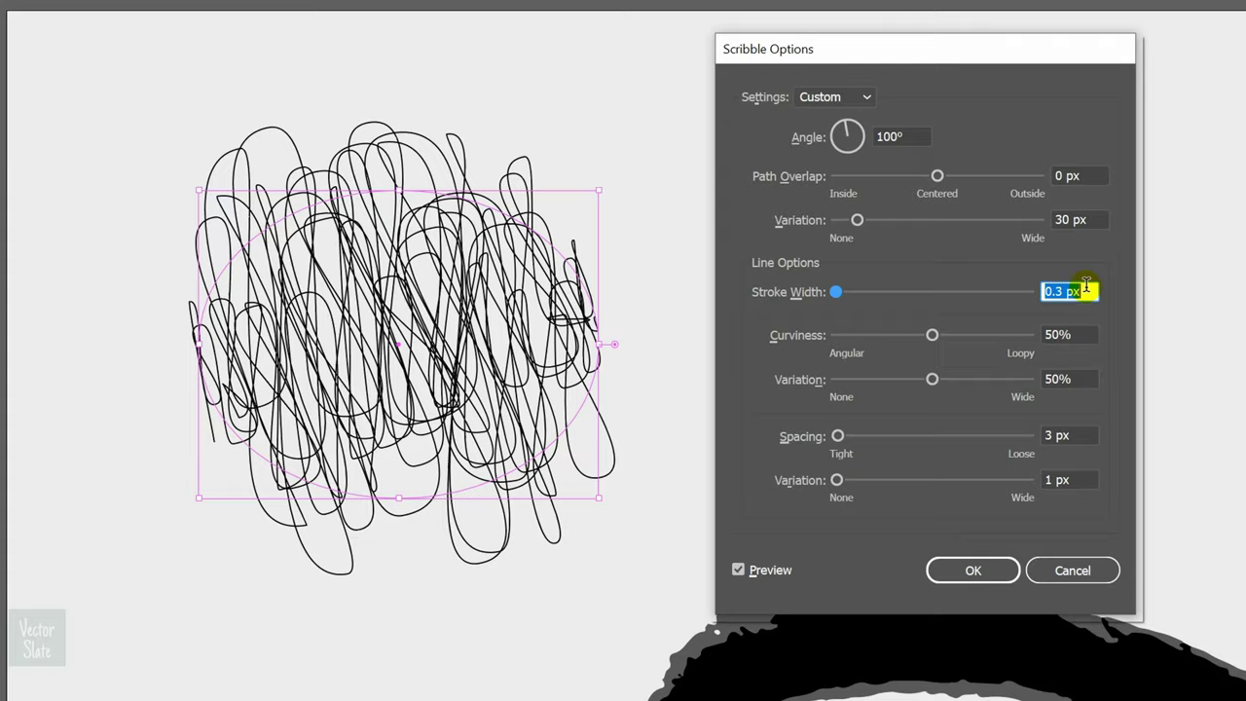
pyautogui.press('Up')
pyautogui.doubleClick(1083, 335)
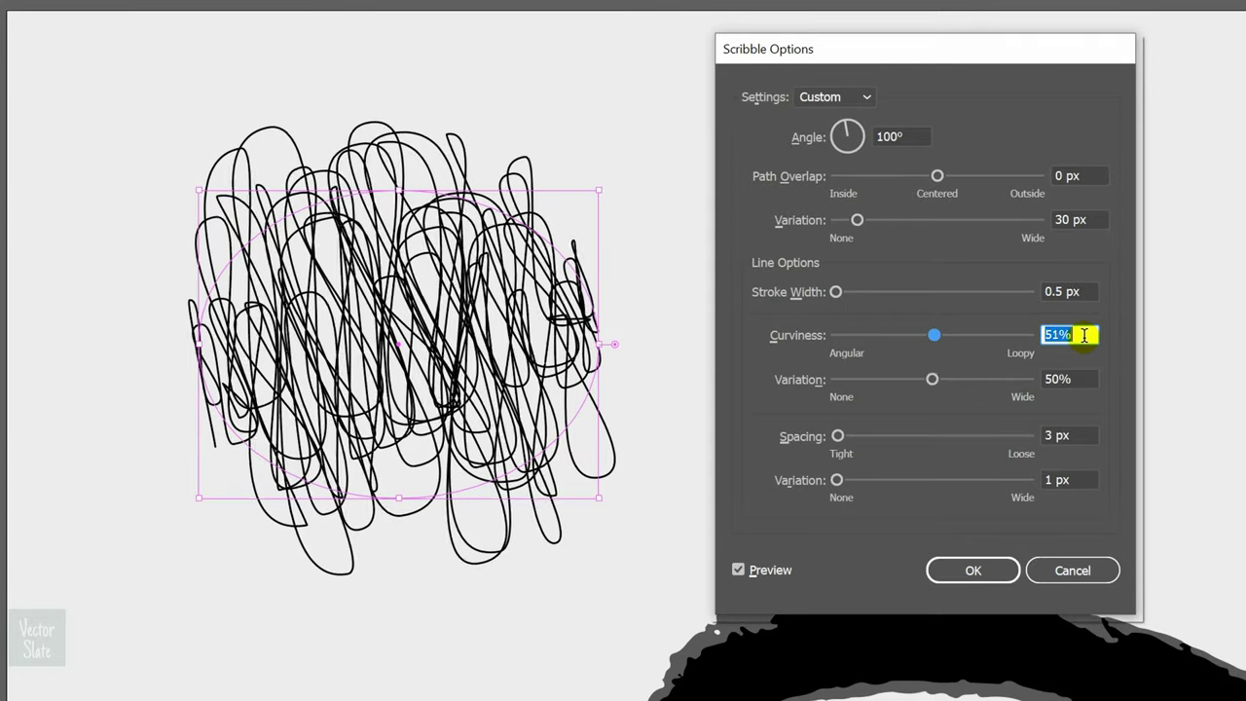
pyautogui.hotkey('shift', 'Down')
pyautogui.hotkey('shift', 'Down')
pyautogui.hotkey('shift', 'Down')
pyautogui.hotkey('shift', 'Up')
pyautogui.hotkey('shift', 'Up')
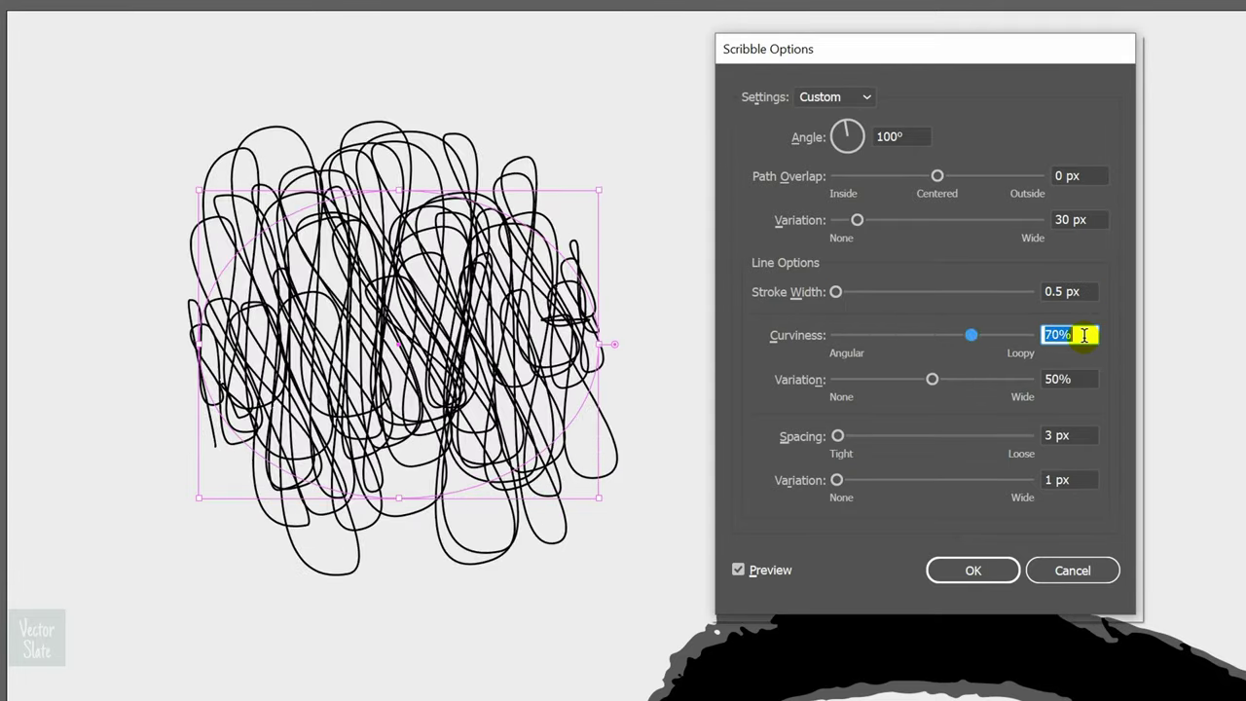
pyautogui.hotkey('shift', 'Up')
pyautogui.write('30')
# Step: Set curve variation to 30% and tighten line spacing to 1 px
pyautogui.click(1085, 379)
pyautogui.doubleClick(1085, 380)
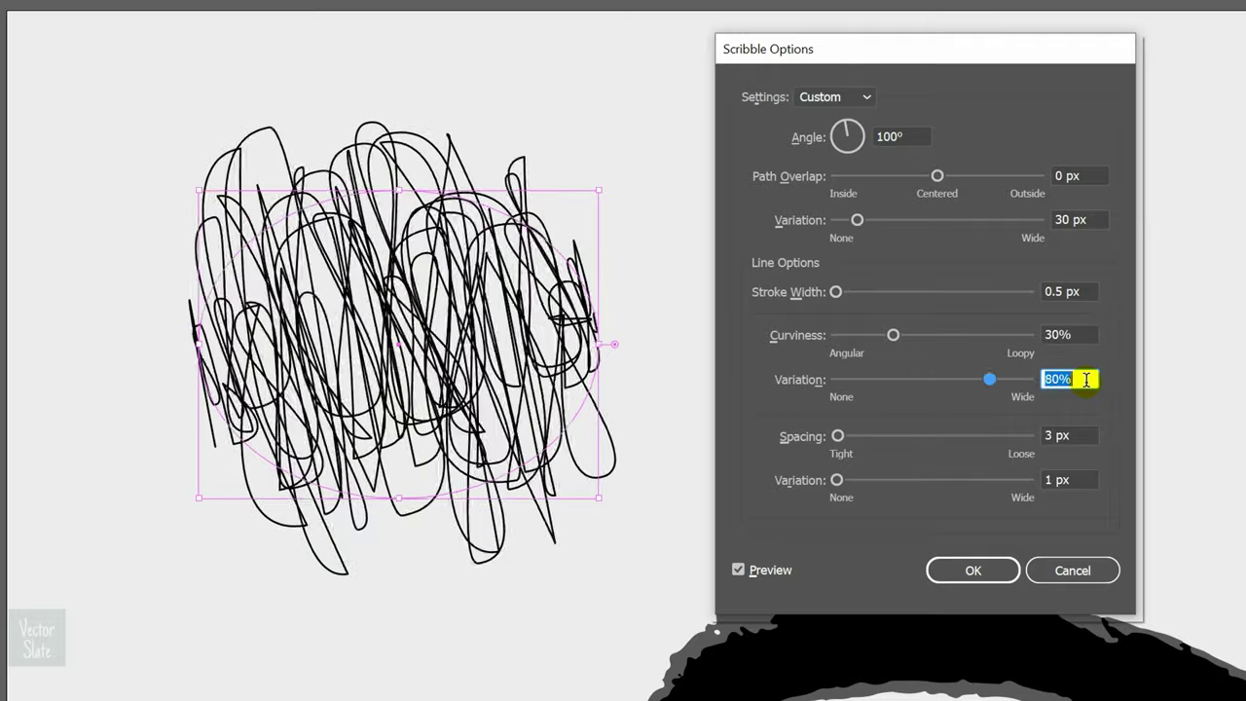
pyautogui.hotkey('shift', 'Down')
pyautogui.hotkey('shift', 'Down')
pyautogui.doubleClick(1085, 428)
pyautogui.press('Down')
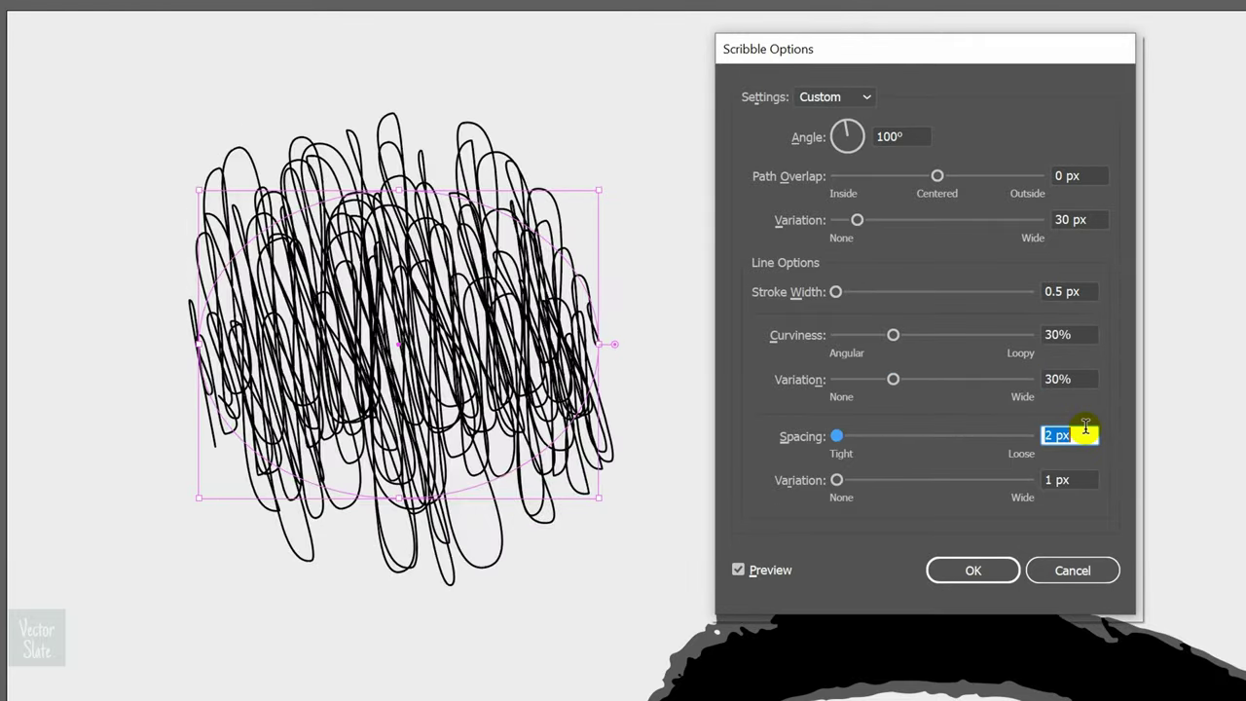
pyautogui.press('Down')
pyautogui.press('Up')
pyautogui.press('Up')
pyautogui.press('Up')
pyautogui.press('Up')
pyautogui.press('Up')
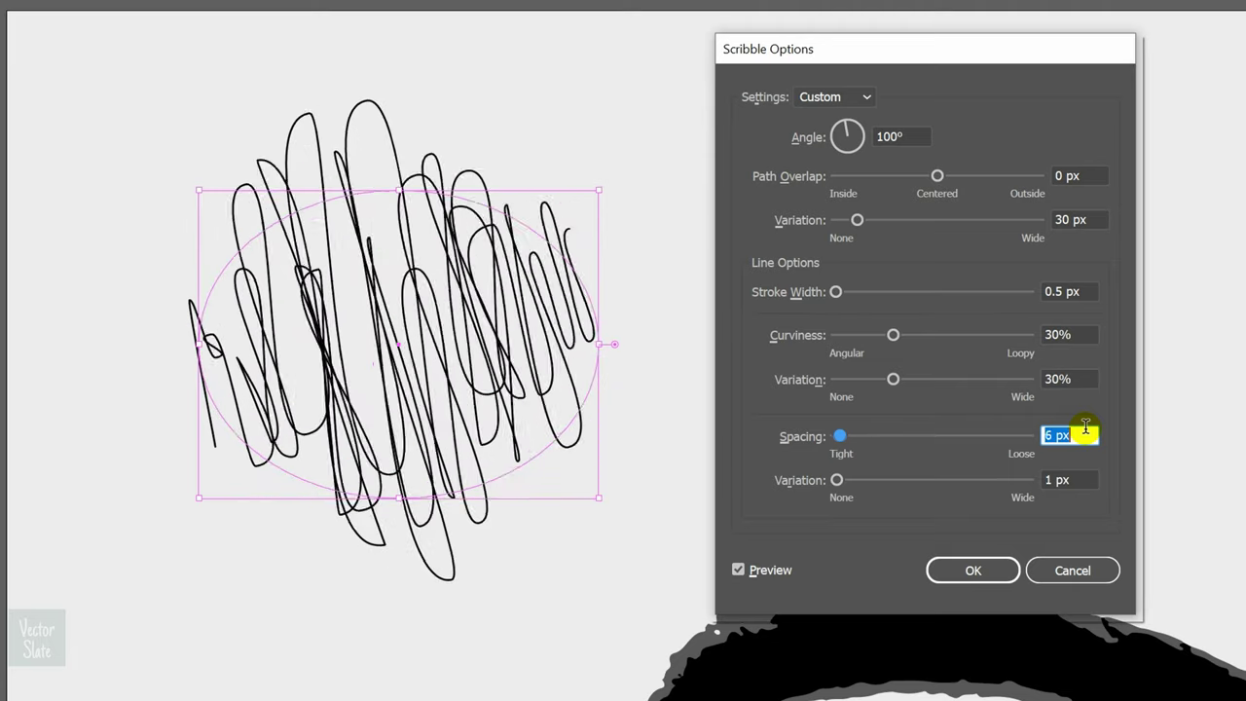
pyautogui.press('Up')
pyautogui.press('Down')
pyautogui.press('Down')
pyautogui.press('Down')
pyautogui.press('Down')
pyautogui.press('Down')
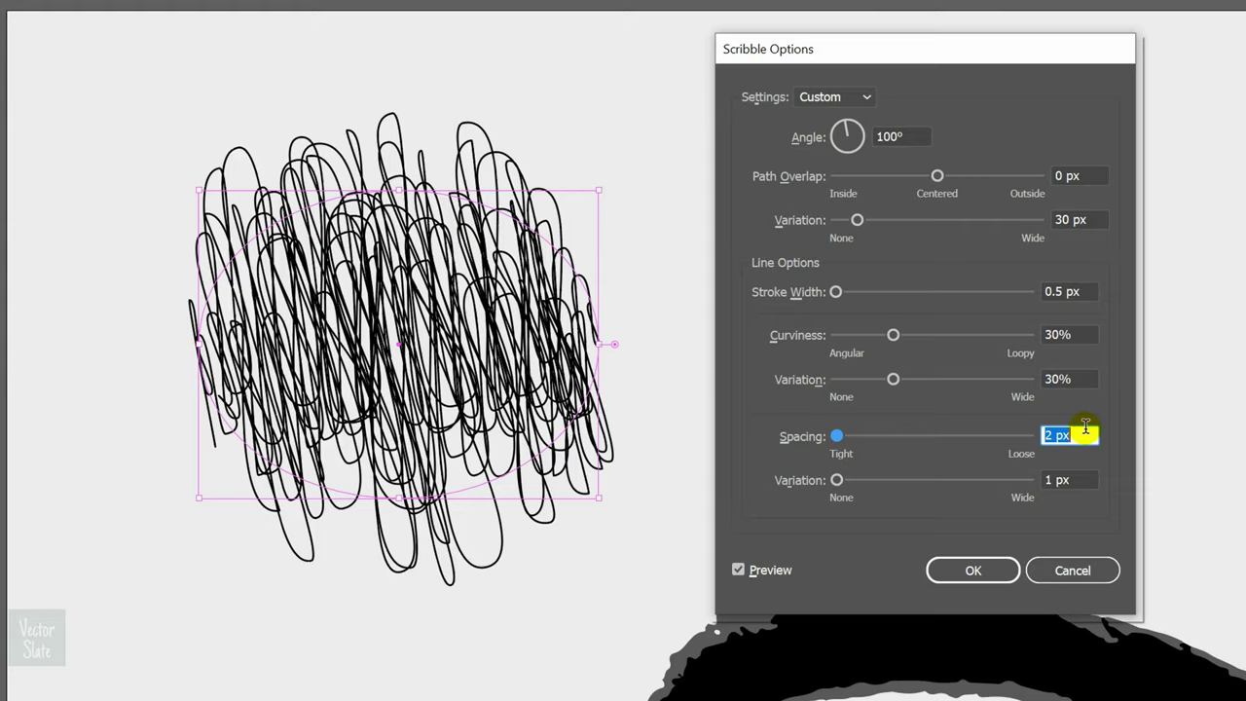
pyautogui.press('Down')
pyautogui.click(1080, 480)
pyautogui.press('Up')
pyautogui.press('Up')
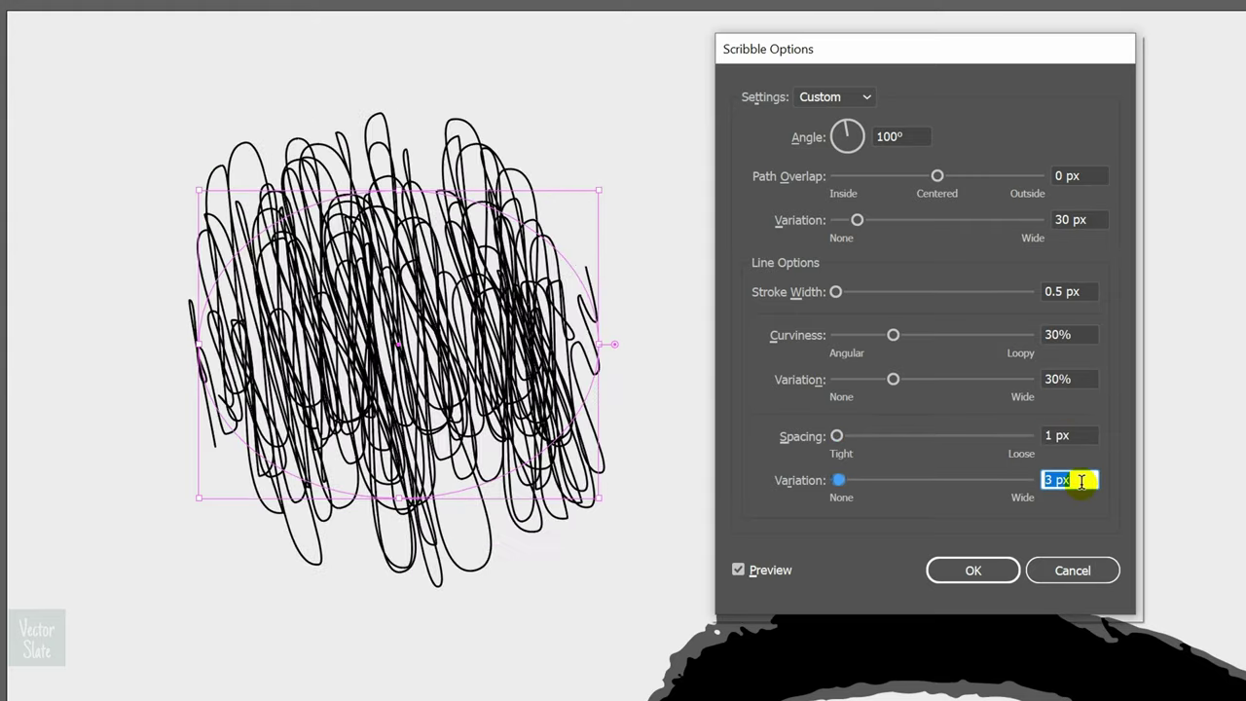
pyautogui.press('Up')
pyautogui.press('Up')
pyautogui.press('Up')
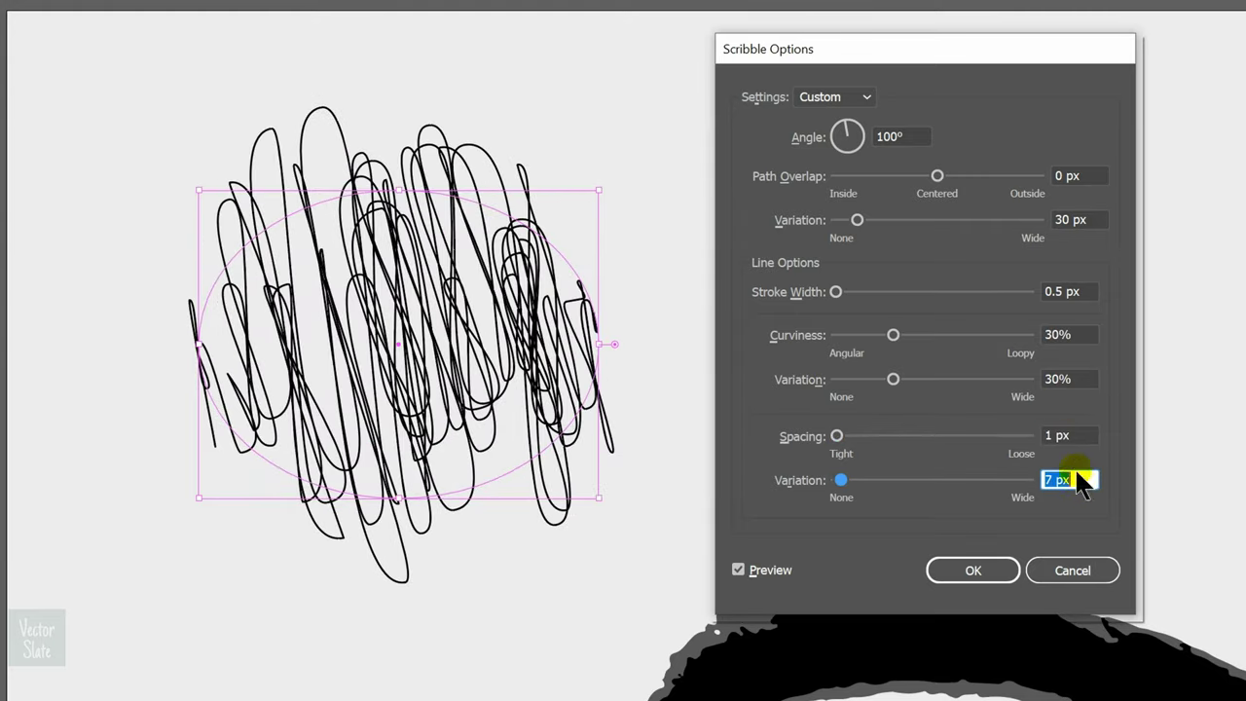
# Step: Apply the scribble to the ellipse, then stretch it much wider and shift it left
pyautogui.click(973, 571)
pyautogui.moveTo(517, 256); pyautogui.dragTo(360, 315)
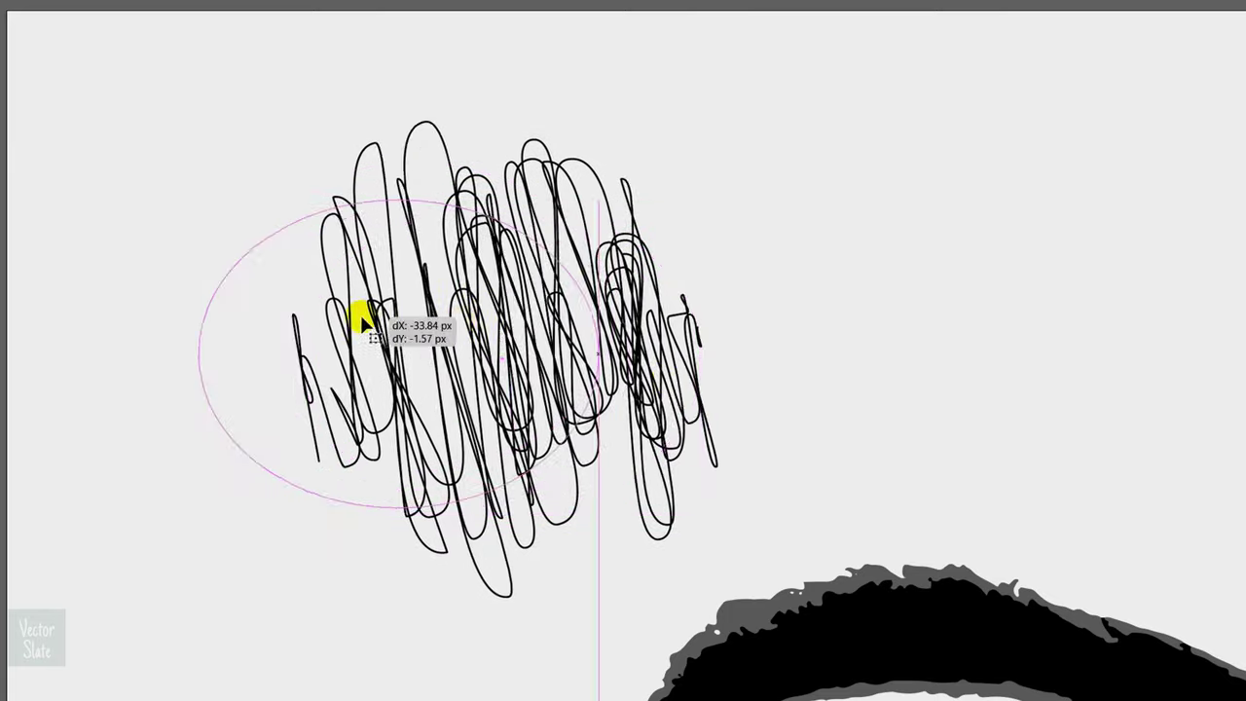
pyautogui.moveTo(600, 352); pyautogui.dragTo(919, 338)
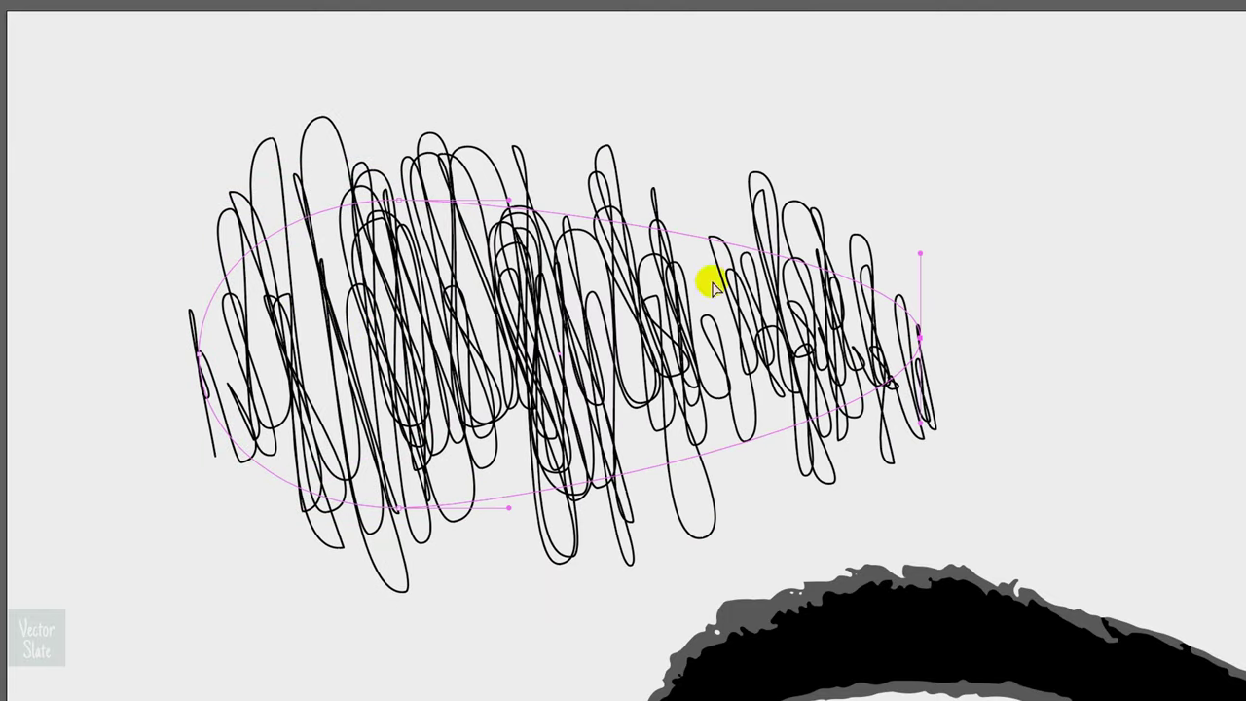
pyautogui.moveTo(746, 298); pyautogui.dragTo(628, 313)
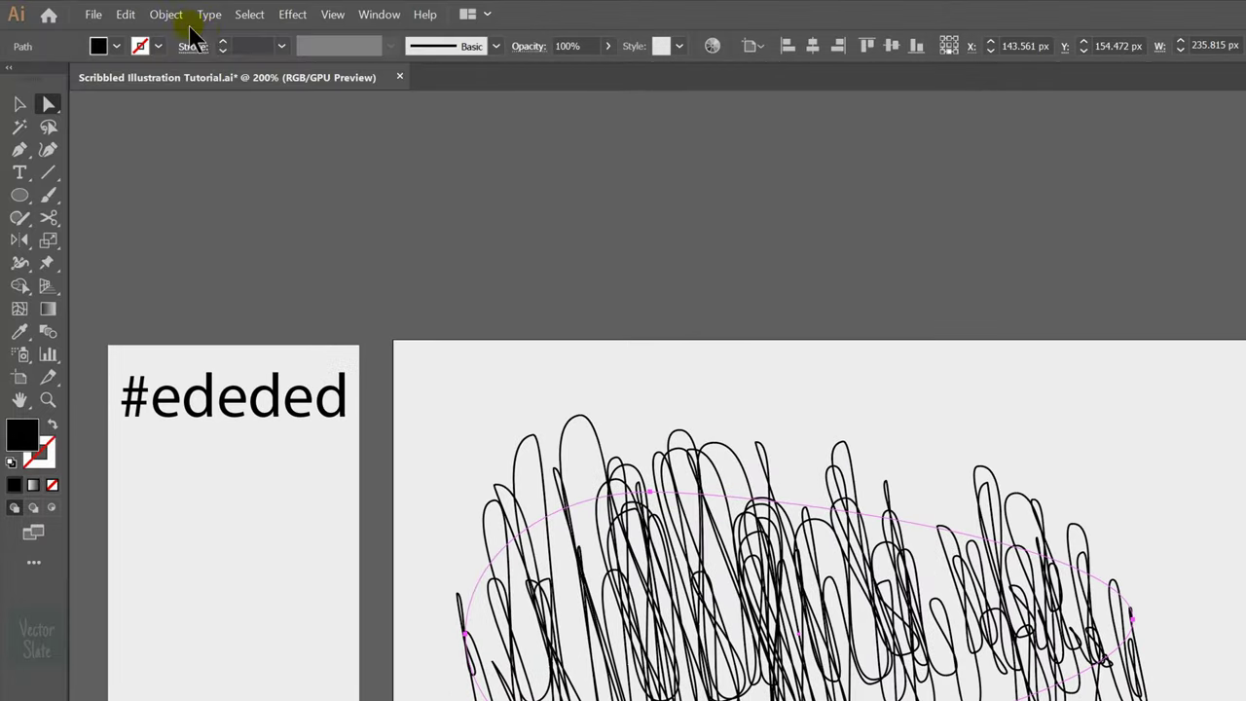
# Step: Expand the scribble's appearance into paths, check it in Outline view, then delete it
pyautogui.click(168, 14)
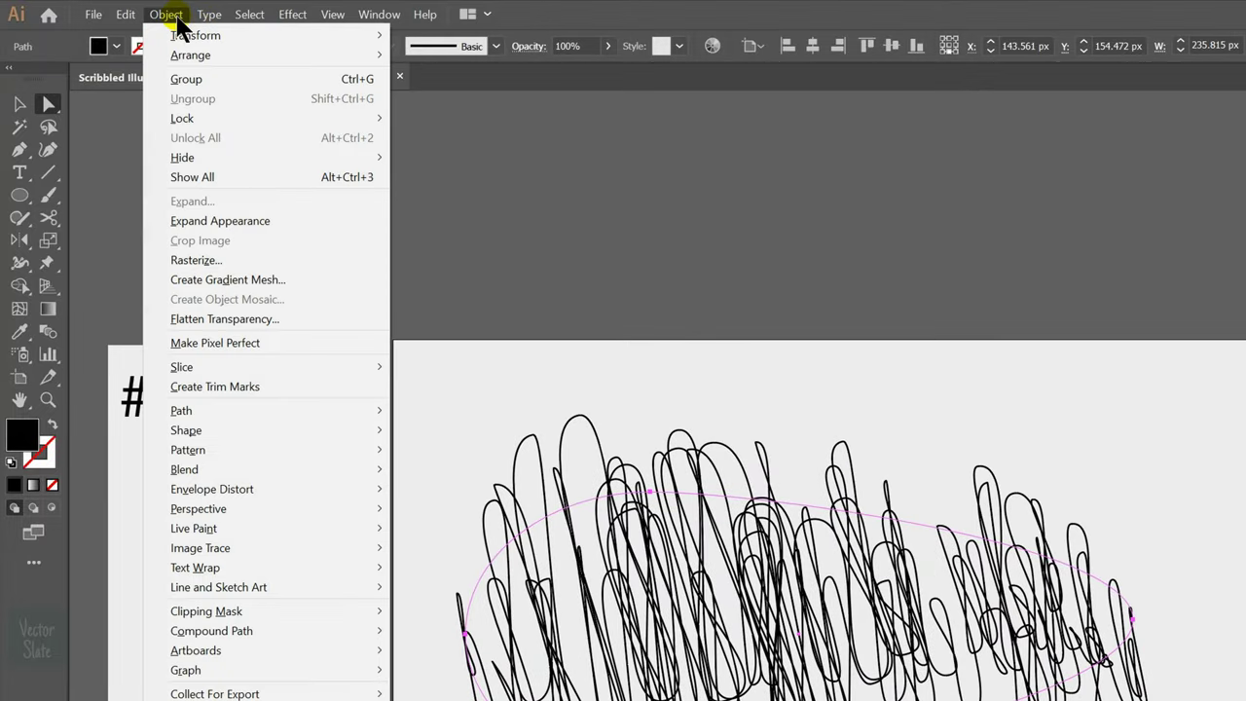
pyautogui.click(237, 222)
pyautogui.hotkey('ctrl', 'y')
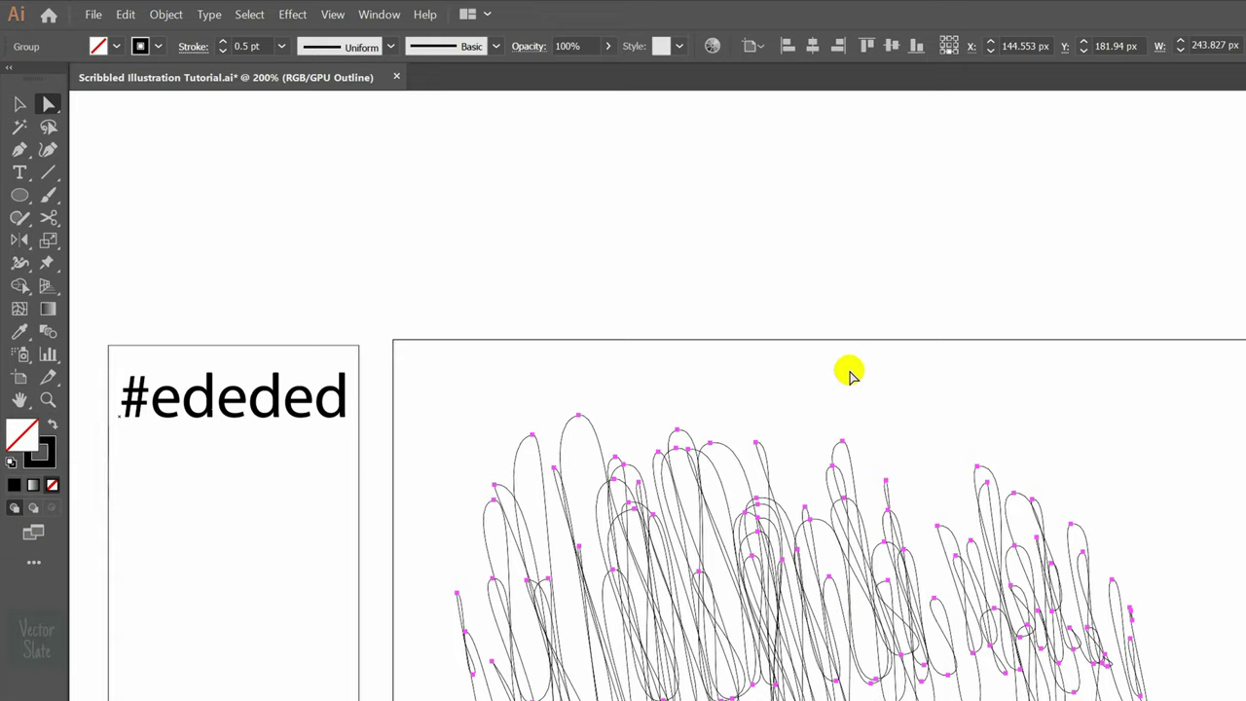
pyautogui.click(849, 375)
pyautogui.hotkey('ctrl', 'a')
pyautogui.hotkey('ctrl', 'y')
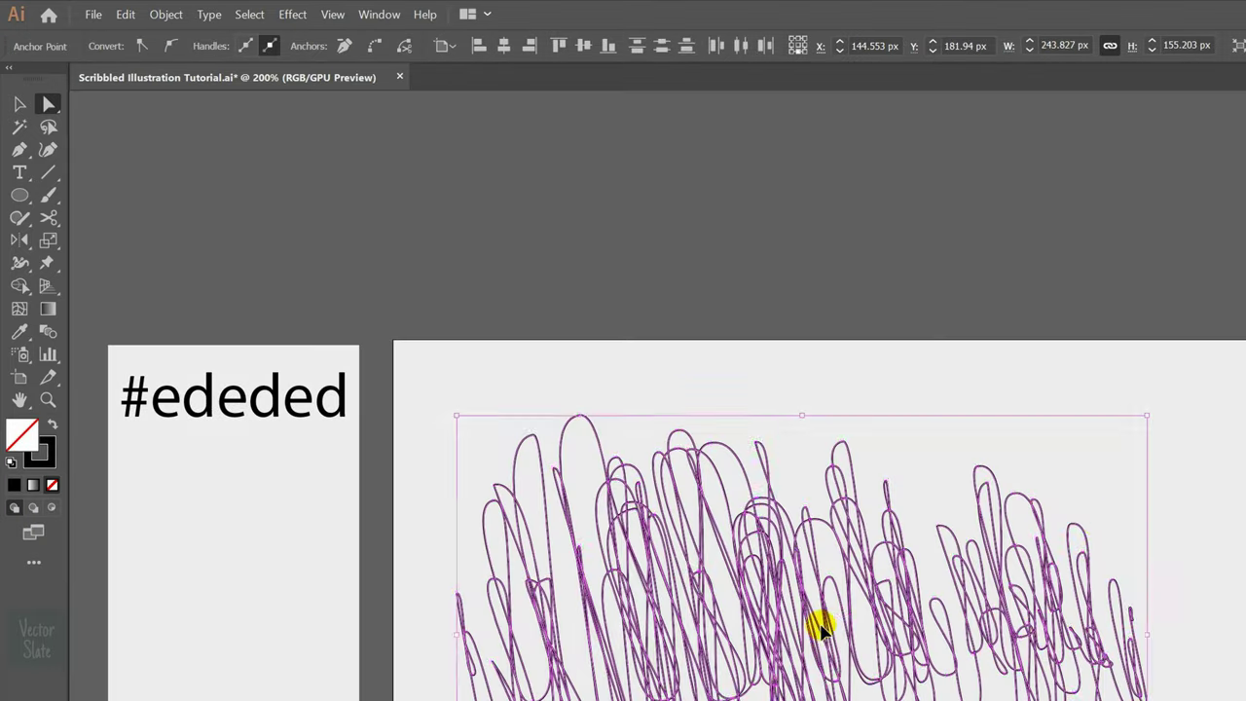
pyautogui.press('v')
pyautogui.click(751, 625)
pyautogui.press('Delete')
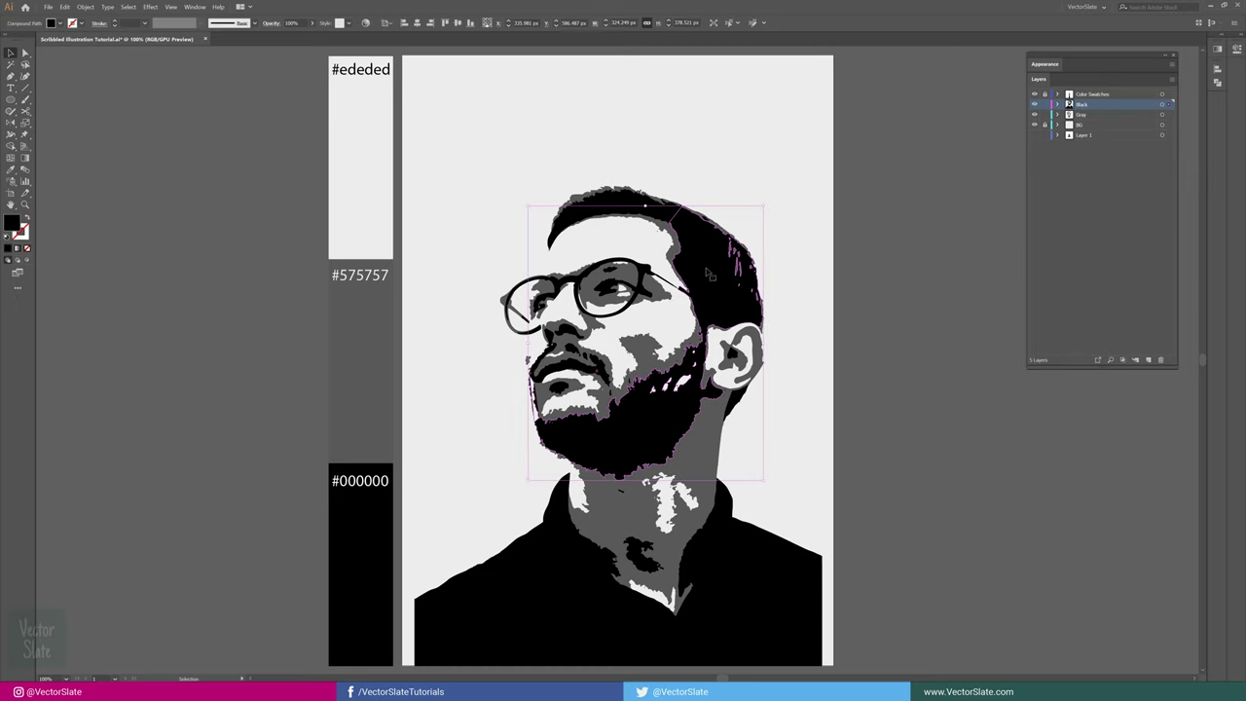
pyautogui.press('a')
pyautogui.moveTo(709, 276); pyautogui.dragTo(963, 329)
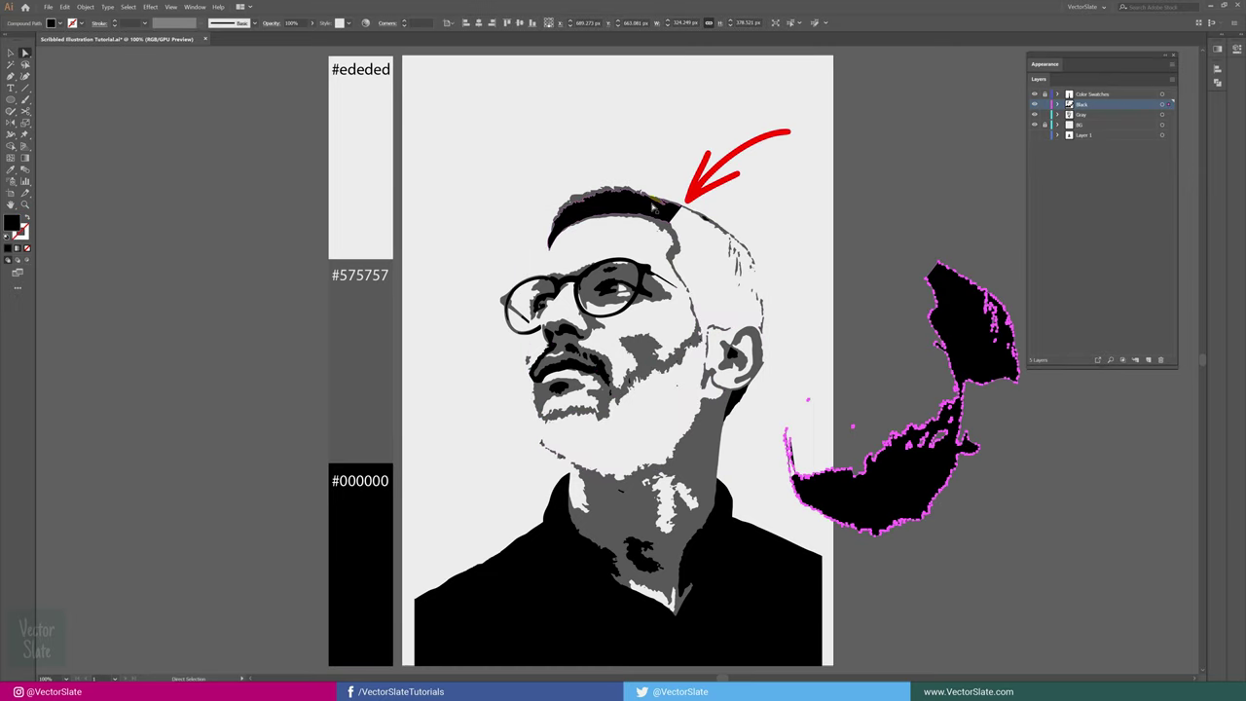
pyautogui.press('v')
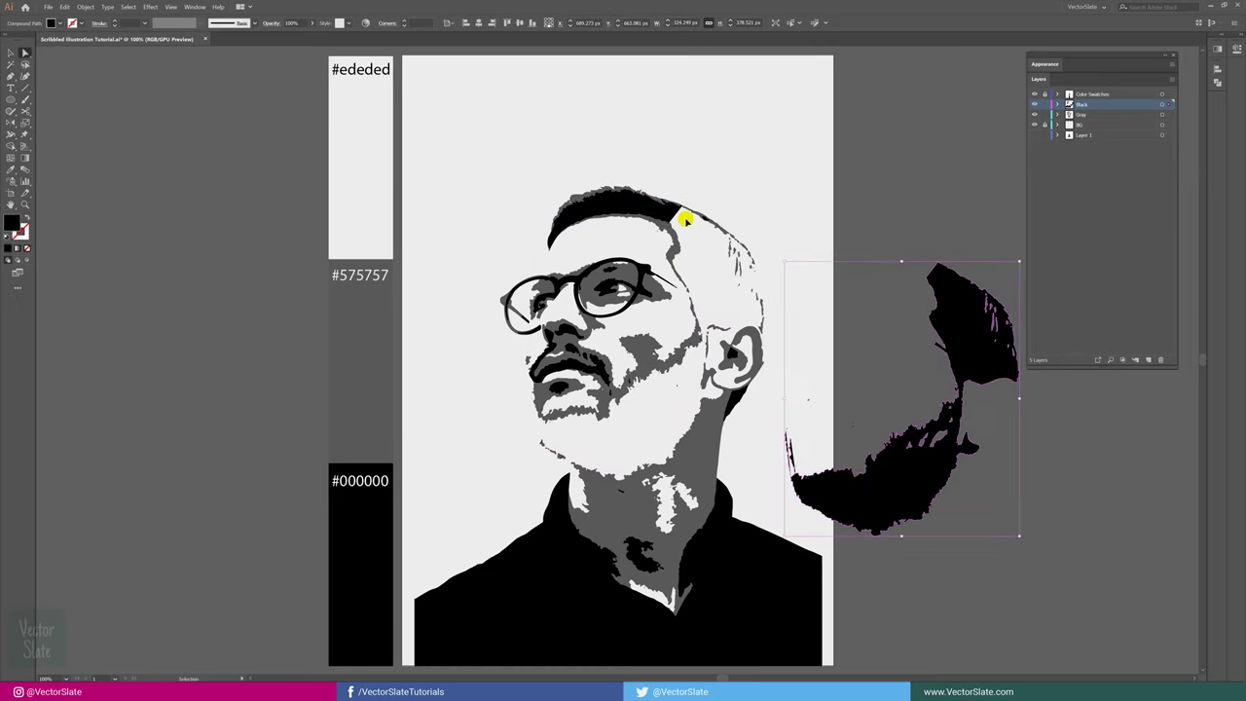
pyautogui.hotkey('ctrl', 'z')
pyautogui.press('a')
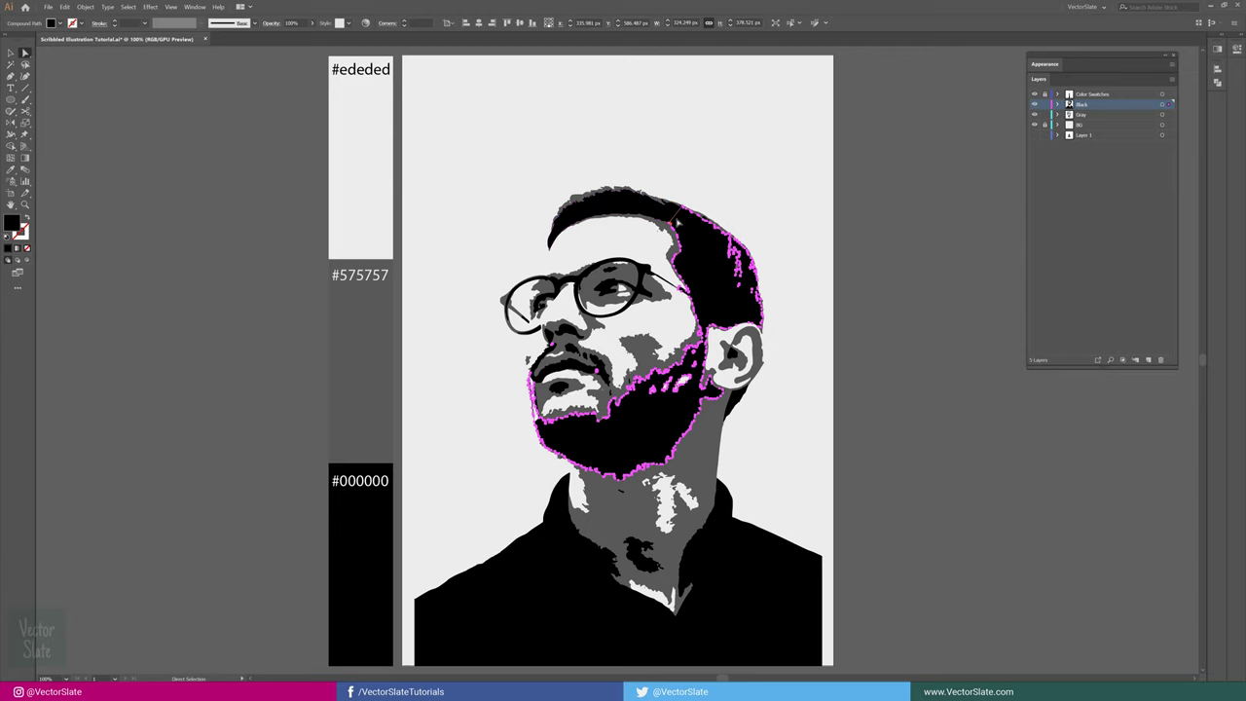
pyautogui.click(609, 204)
pyautogui.scroll(1, 609, 203)
pyautogui.scroll(4, 609, 204)
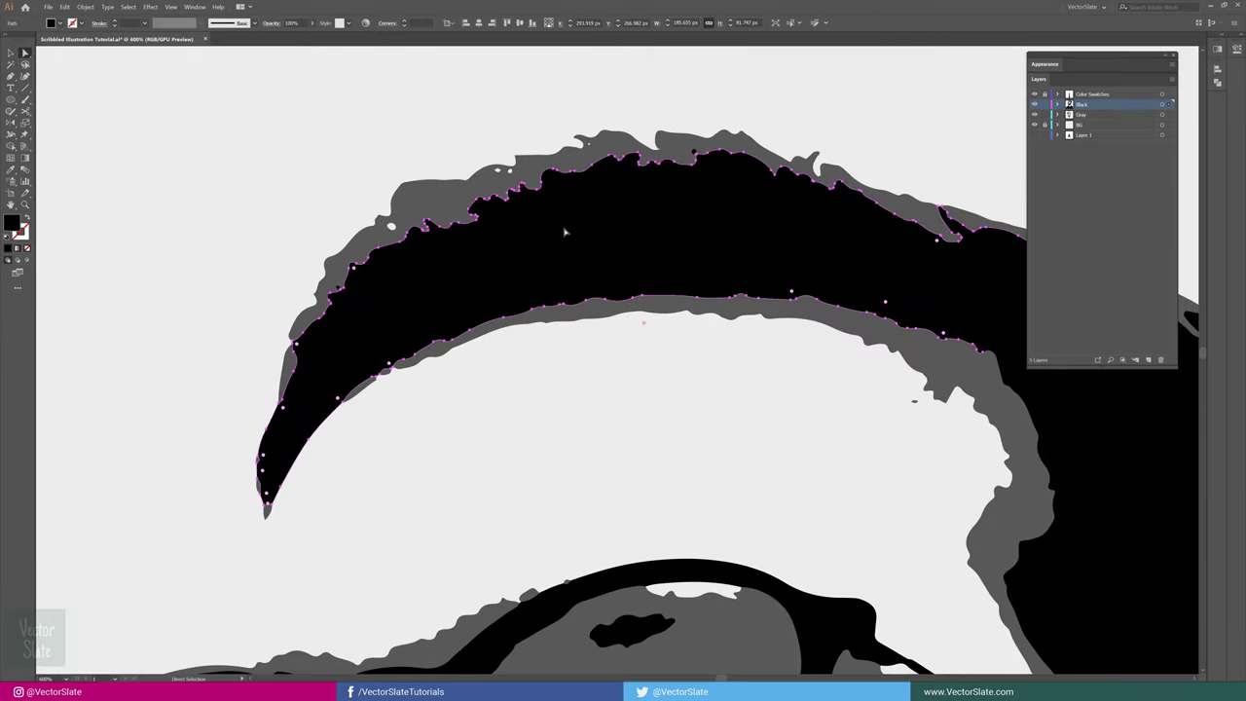
pyautogui.moveTo(25, 111); pyautogui.dragTo(58, 141)
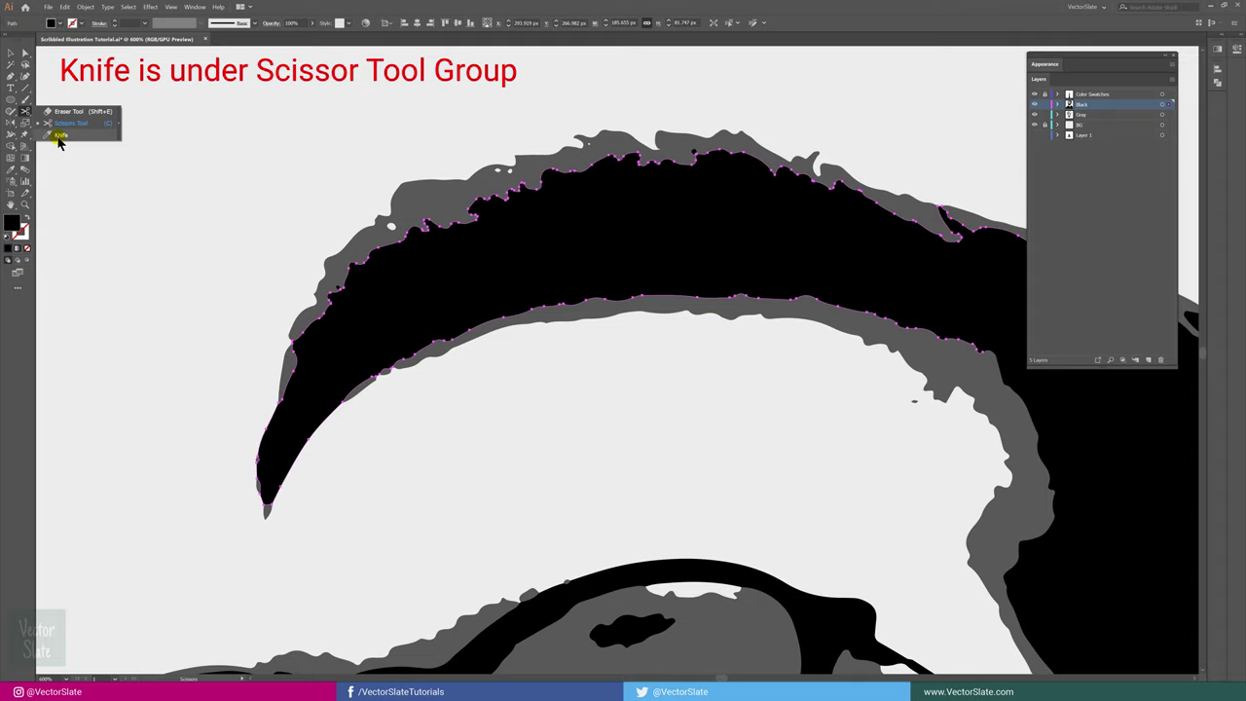
pyautogui.click(117, 139)
pyautogui.click(289, 102)
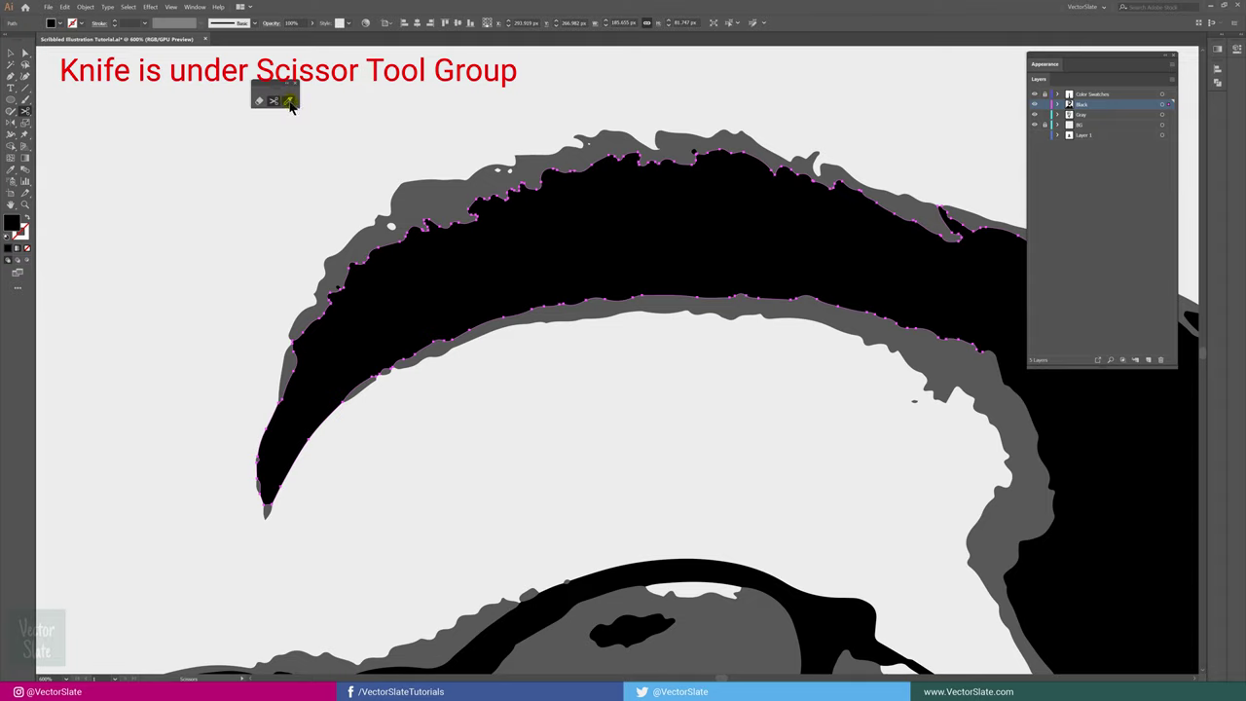
pyautogui.moveTo(538, 120); pyautogui.dragTo(503, 448)
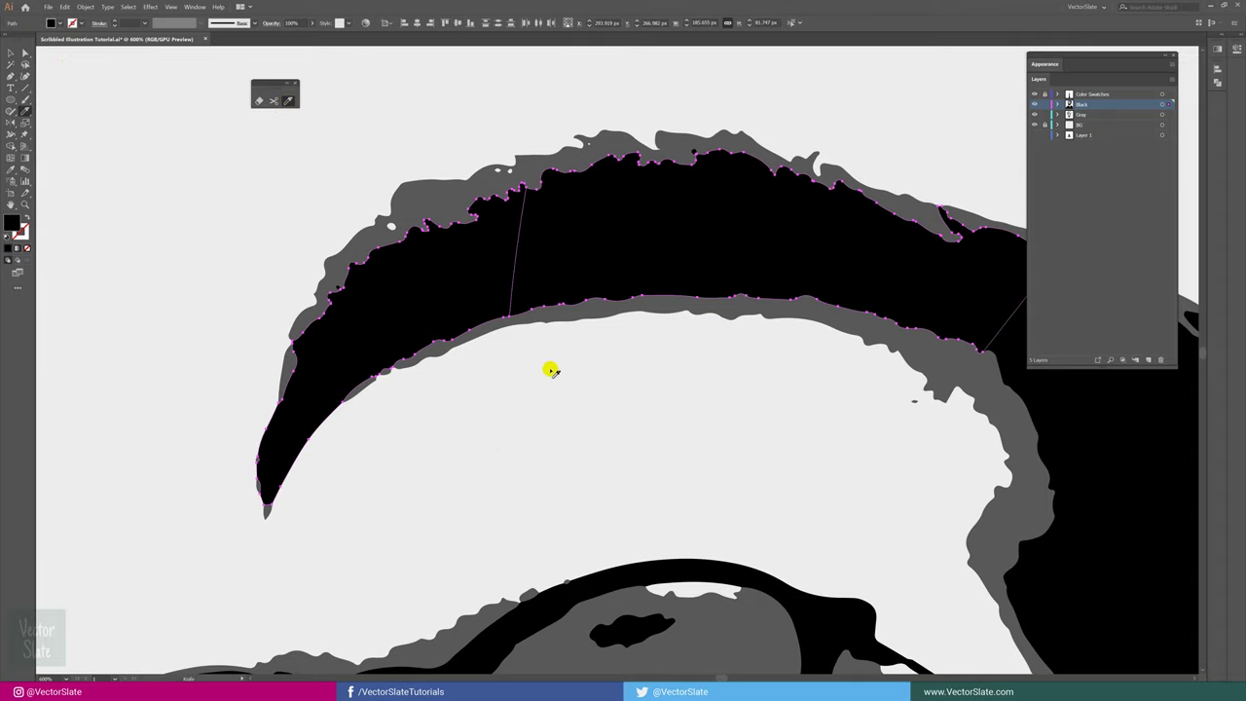
pyautogui.press('a')
pyautogui.moveTo(499, 275); pyautogui.dragTo(348, 324)
pyautogui.hotkey('ctrl', 'z')
pyautogui.hotkey('ctrl', 'z')
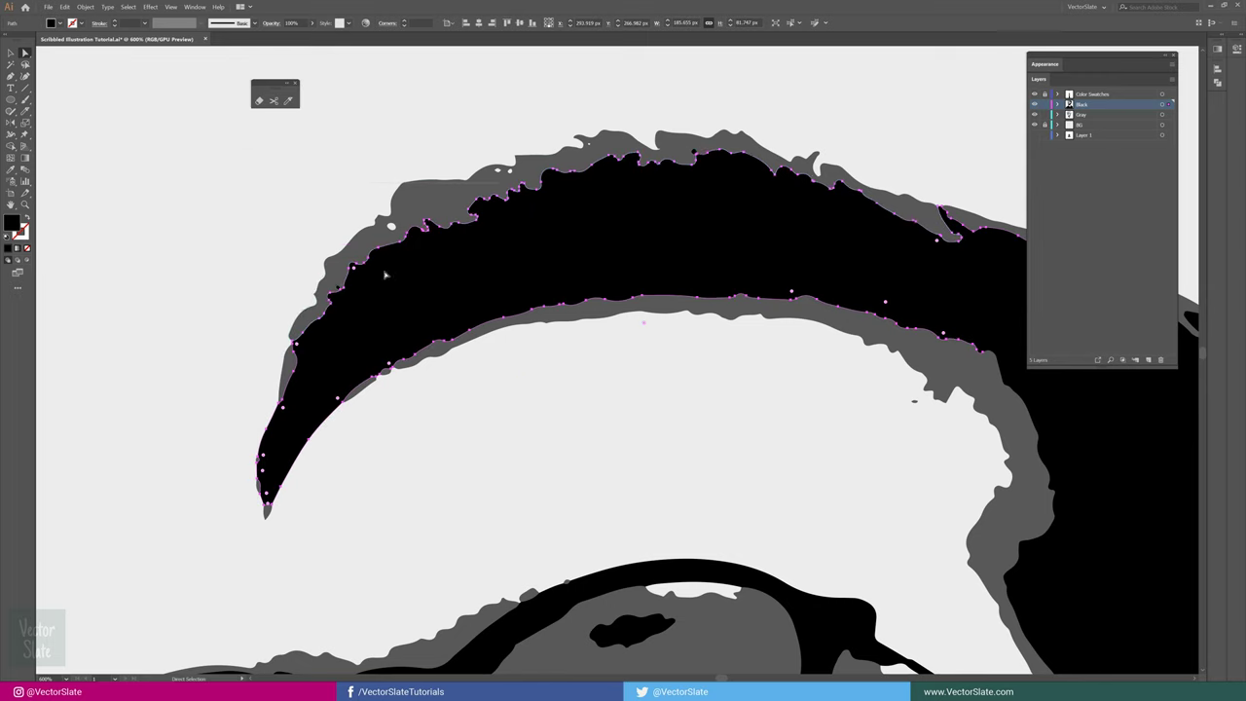
pyautogui.click(296, 85)
pyautogui.scroll(-3, 589, 282)
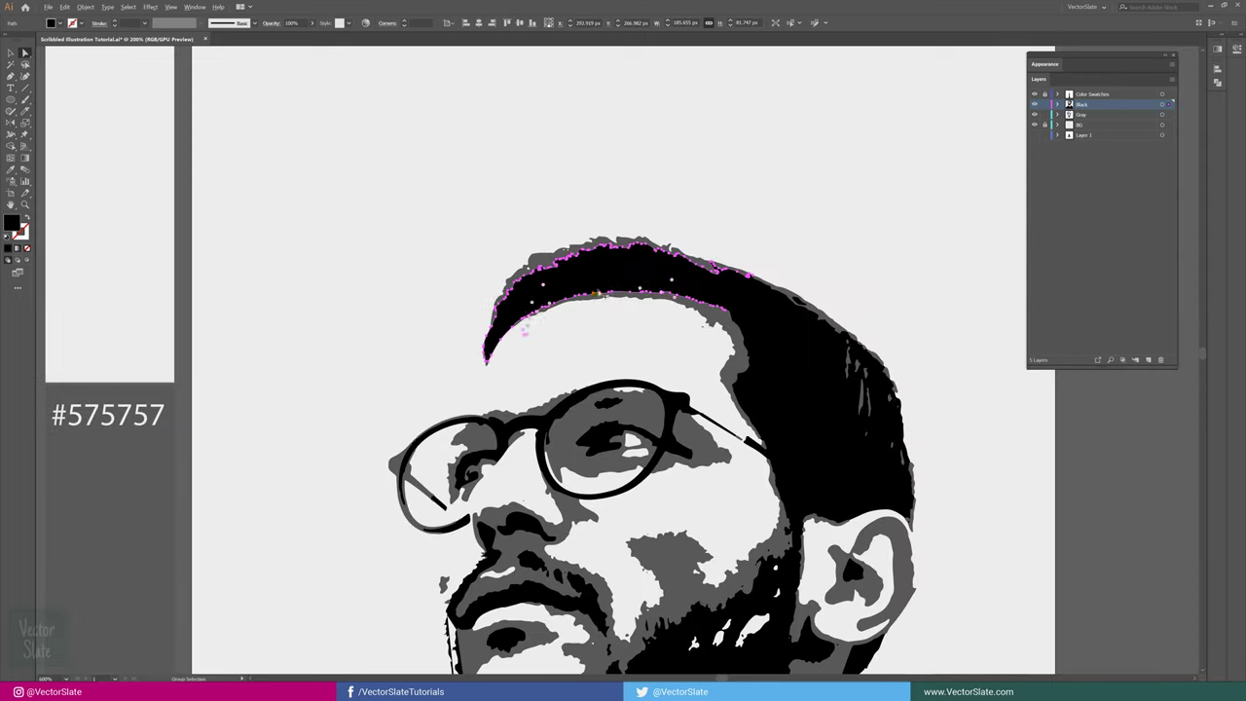
pyautogui.scroll(-2, 708, 425)
# Step: Add a Scribble effect to the black shirt with its angle set to 99°
pyautogui.click(752, 561)
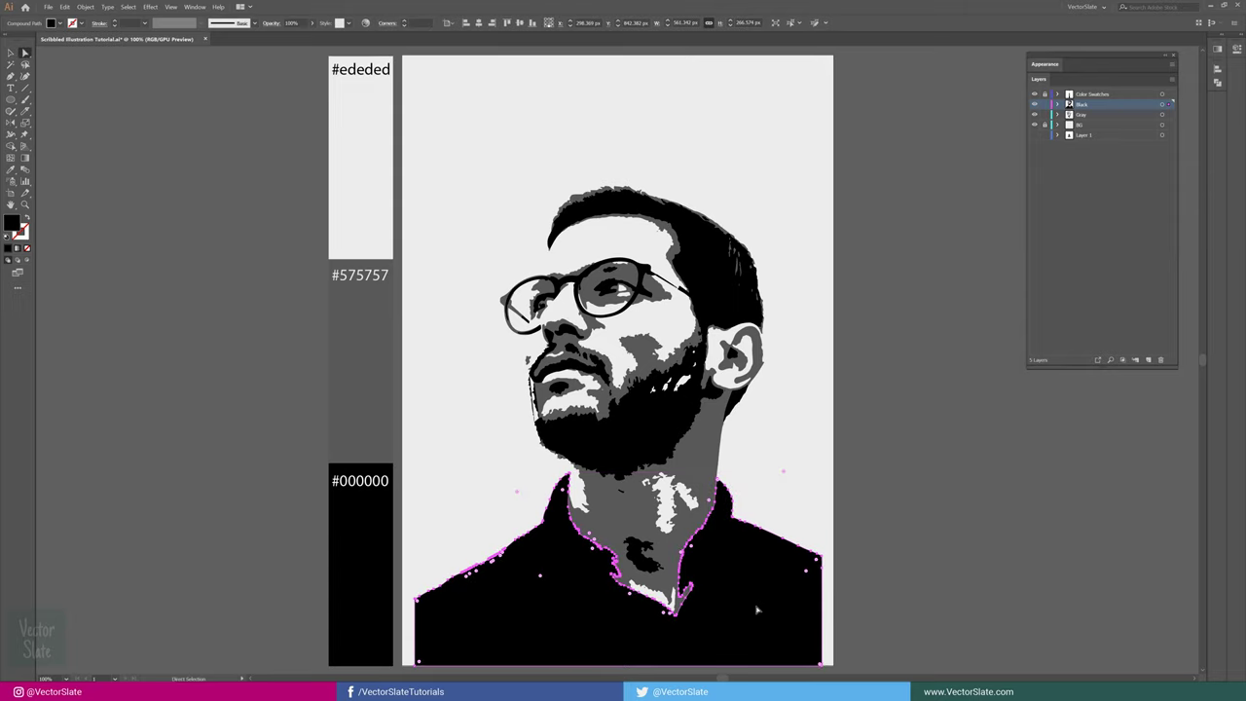
pyautogui.click(149, 8)
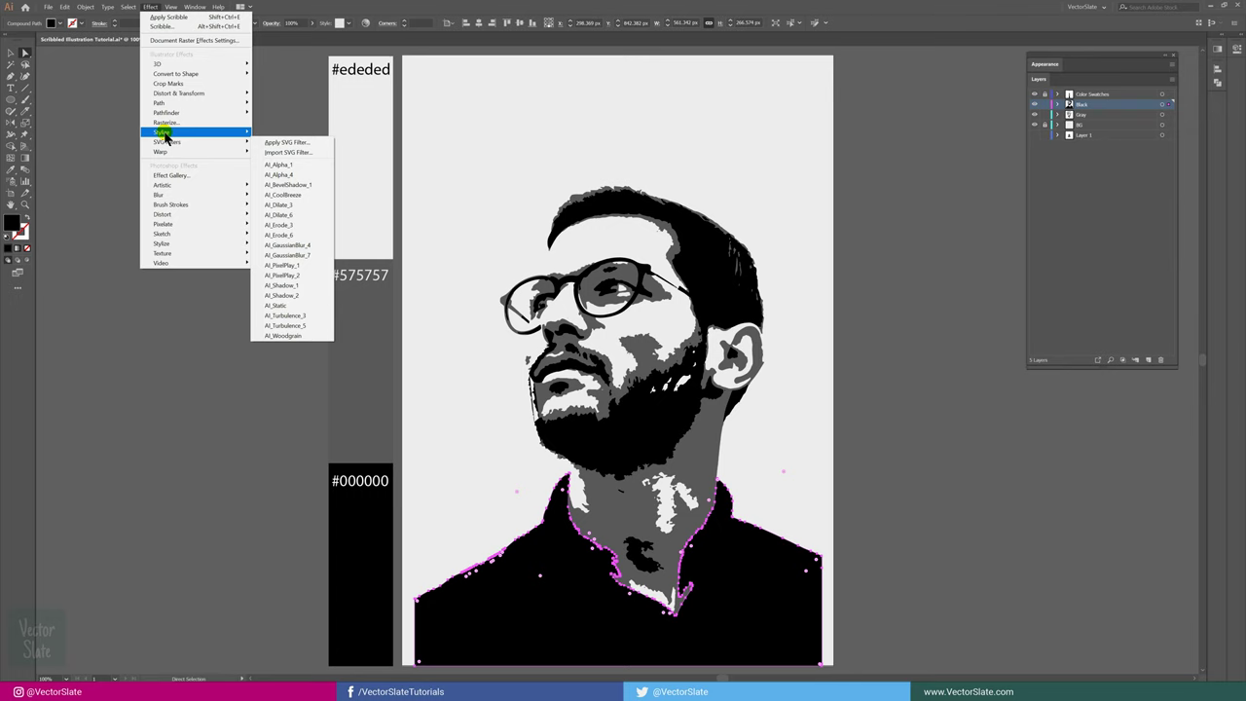
pyautogui.moveTo(161, 131)
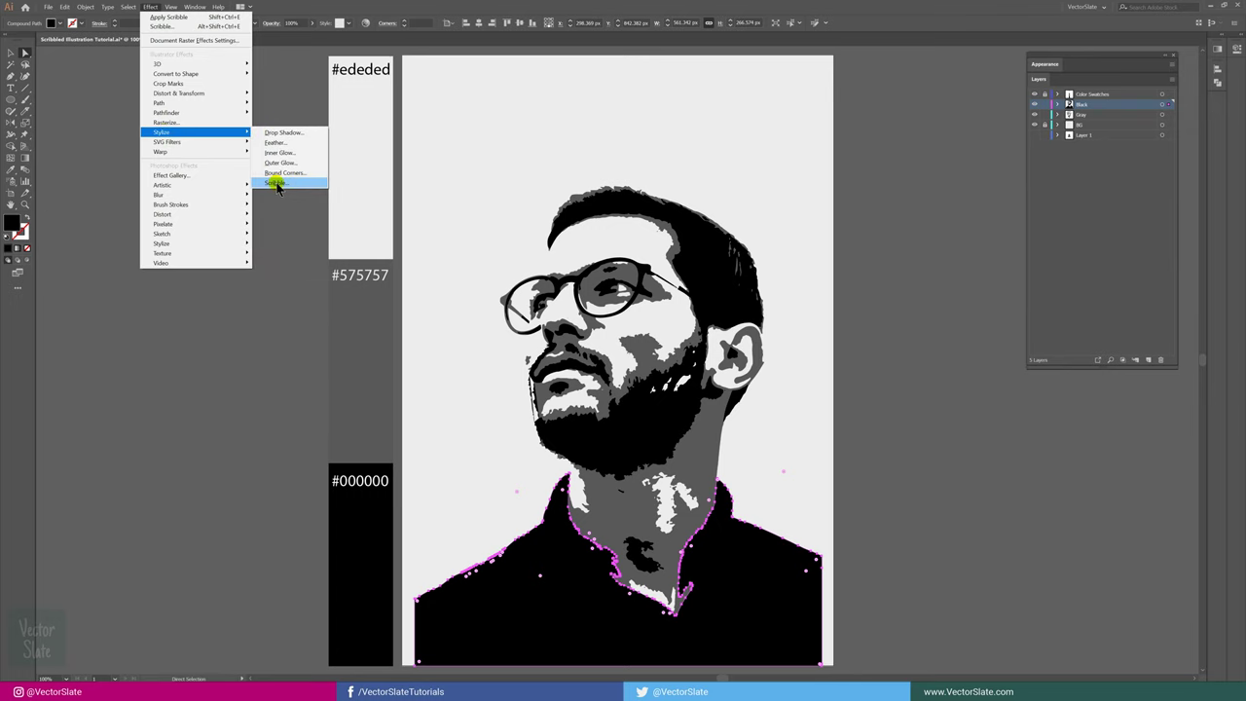
pyautogui.click(278, 184)
pyautogui.moveTo(653, 194)
pyautogui.mouseDown()
pyautogui.moveTo(886, 206)
pyautogui.moveTo(903, 223)
pyautogui.mouseUp()
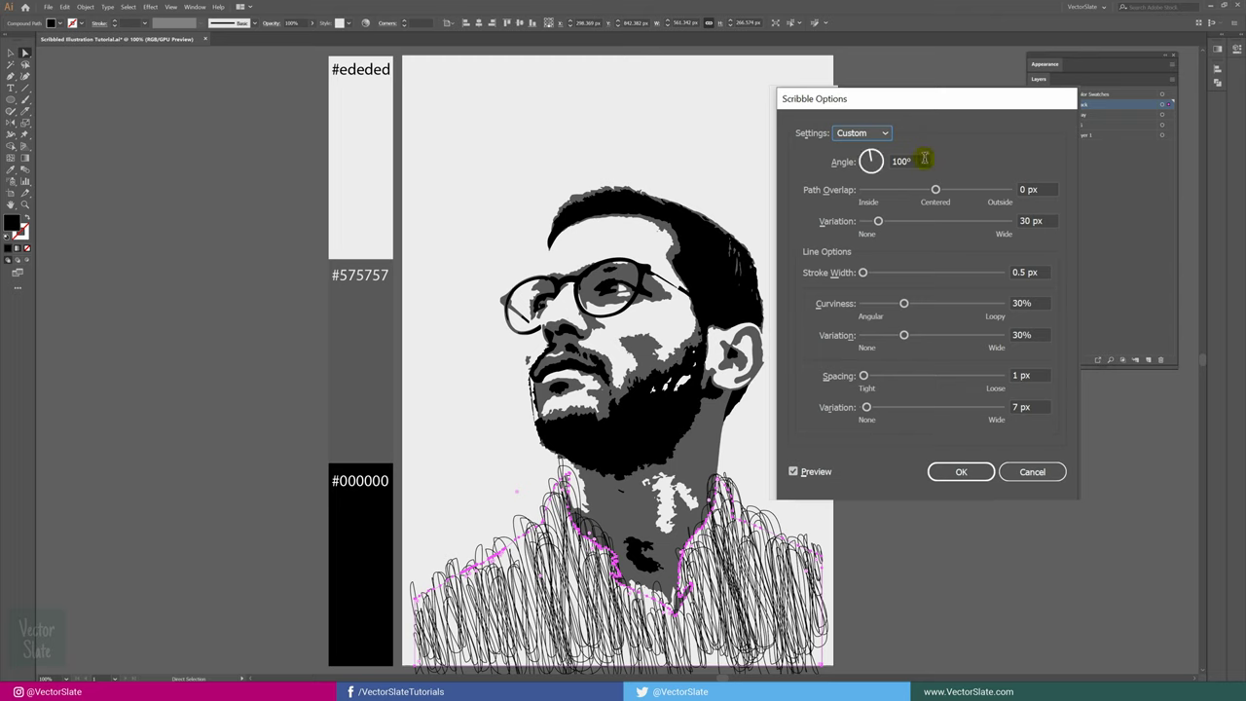
pyautogui.click(923, 158)
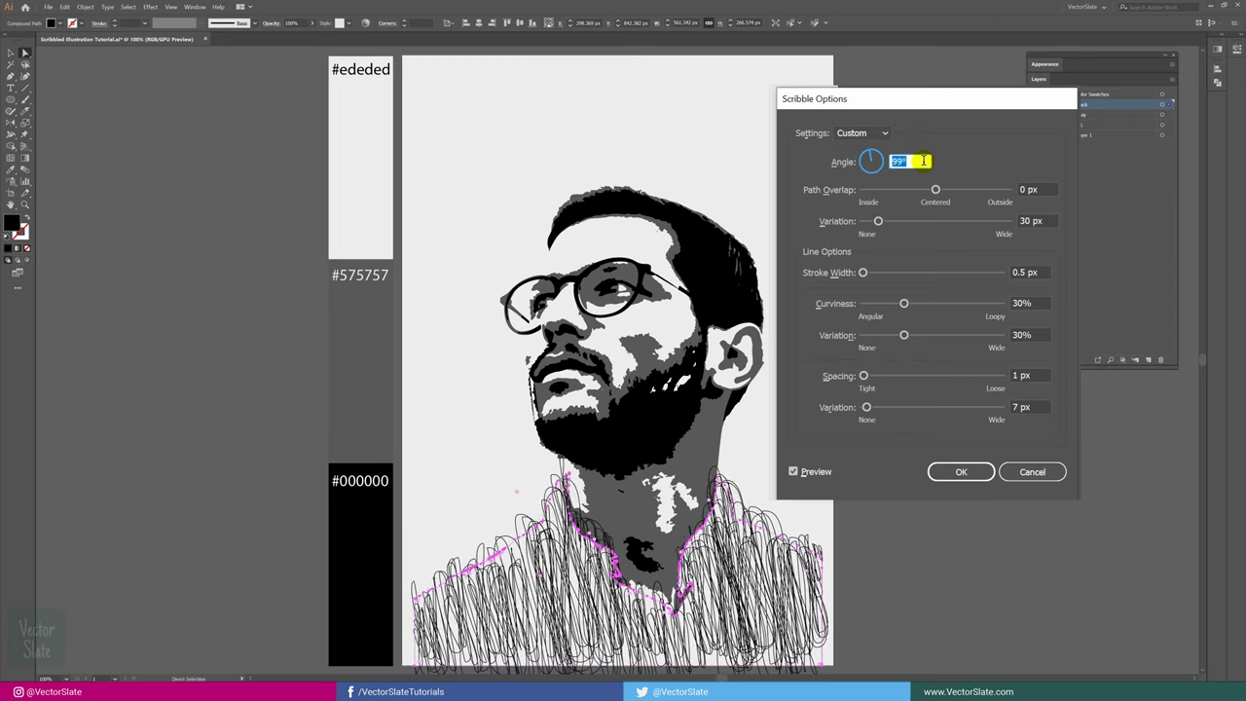
pyautogui.press('Down')
pyautogui.press('Down')
pyautogui.press('Up')
# Step: Set overlap variation to 10 px, curviness to 38% and curve variation to 70%
pyautogui.click(1029, 220)
pyautogui.hotkey('shift', 'Down')
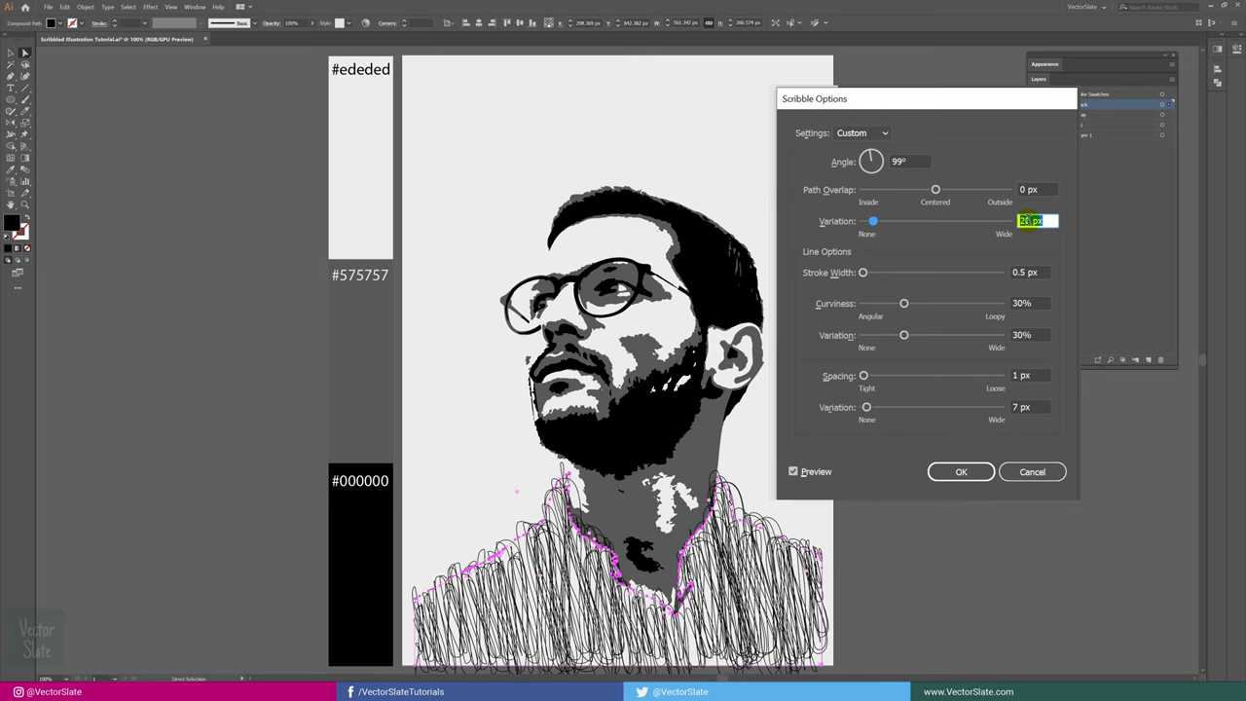
pyautogui.hotkey('shift', 'Down')
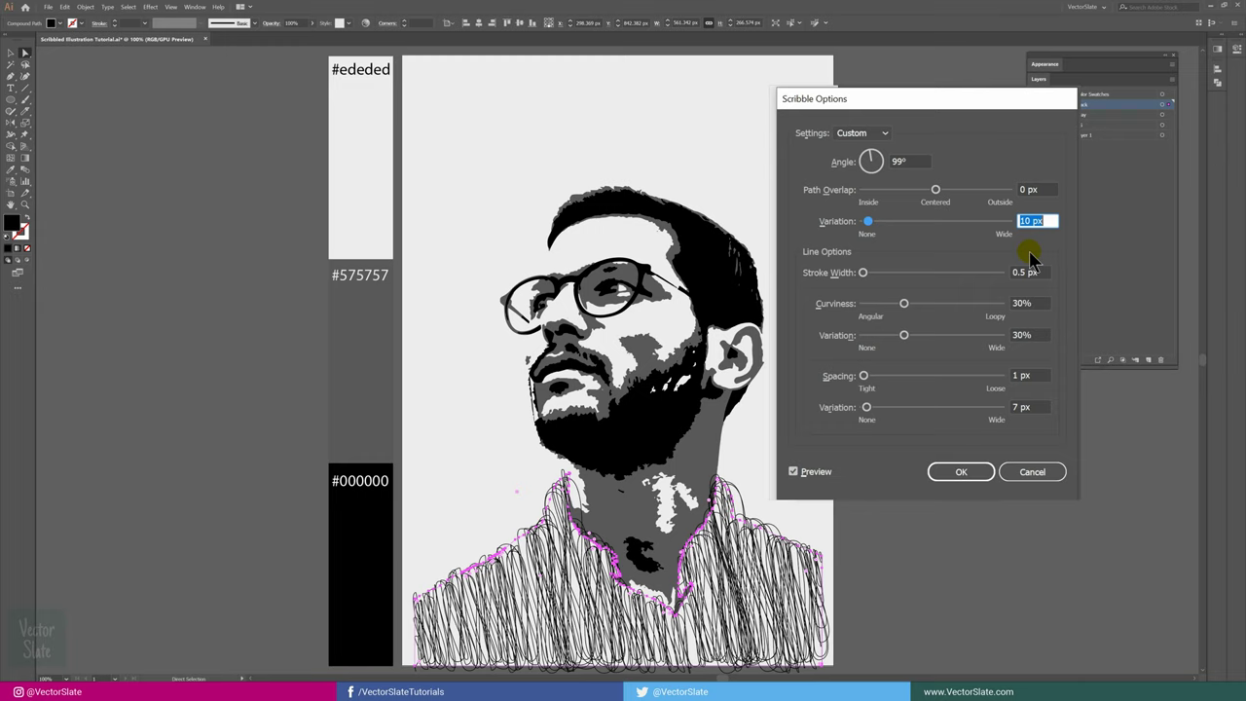
pyautogui.click(1037, 273)
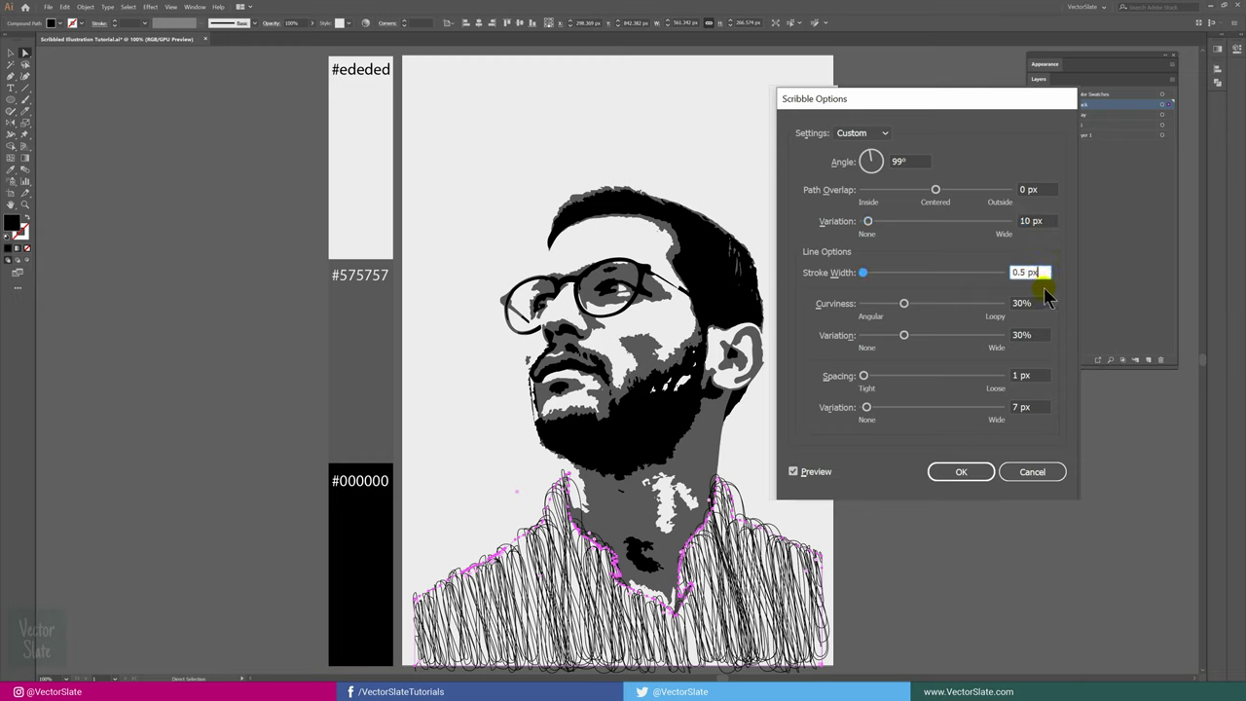
pyautogui.click(1039, 301)
pyautogui.press('Up')
pyautogui.press('Up')
pyautogui.press('Up')
pyautogui.press('Up')
pyautogui.press('Up')
pyautogui.press('Up')
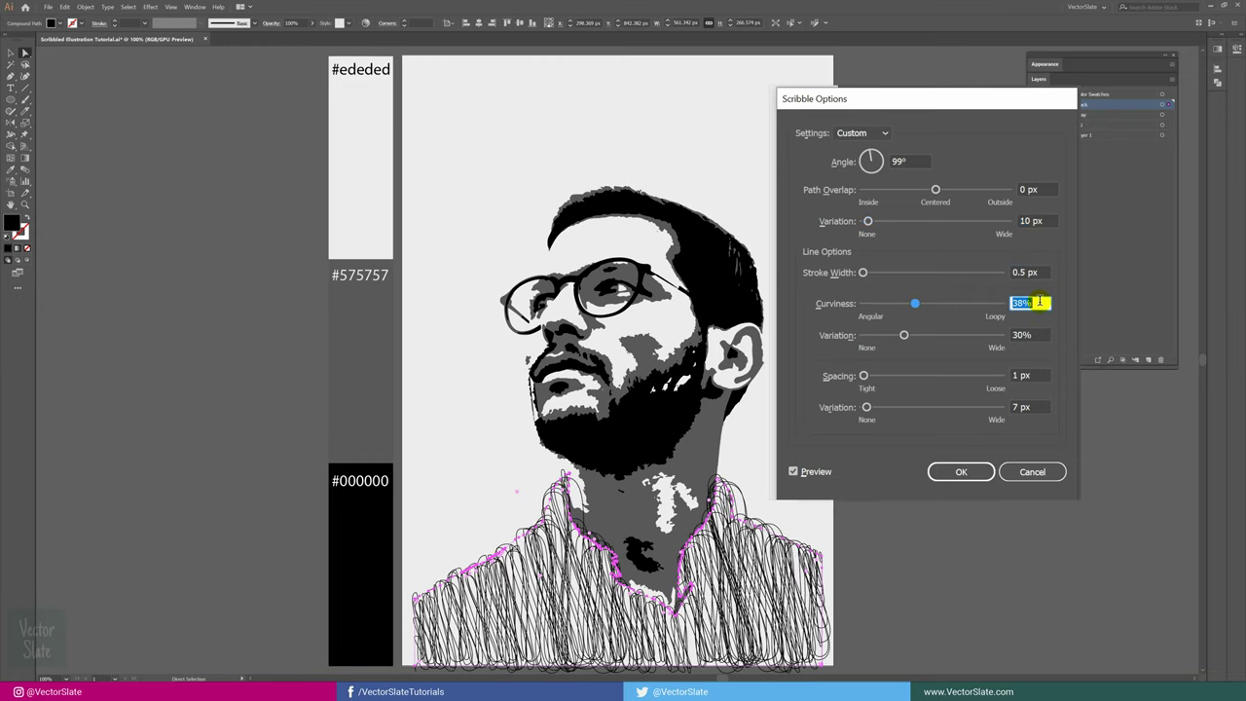
pyautogui.click(1039, 334)
pyautogui.hotkey('shift', 'Up')
pyautogui.hotkey('shift', 'Up')
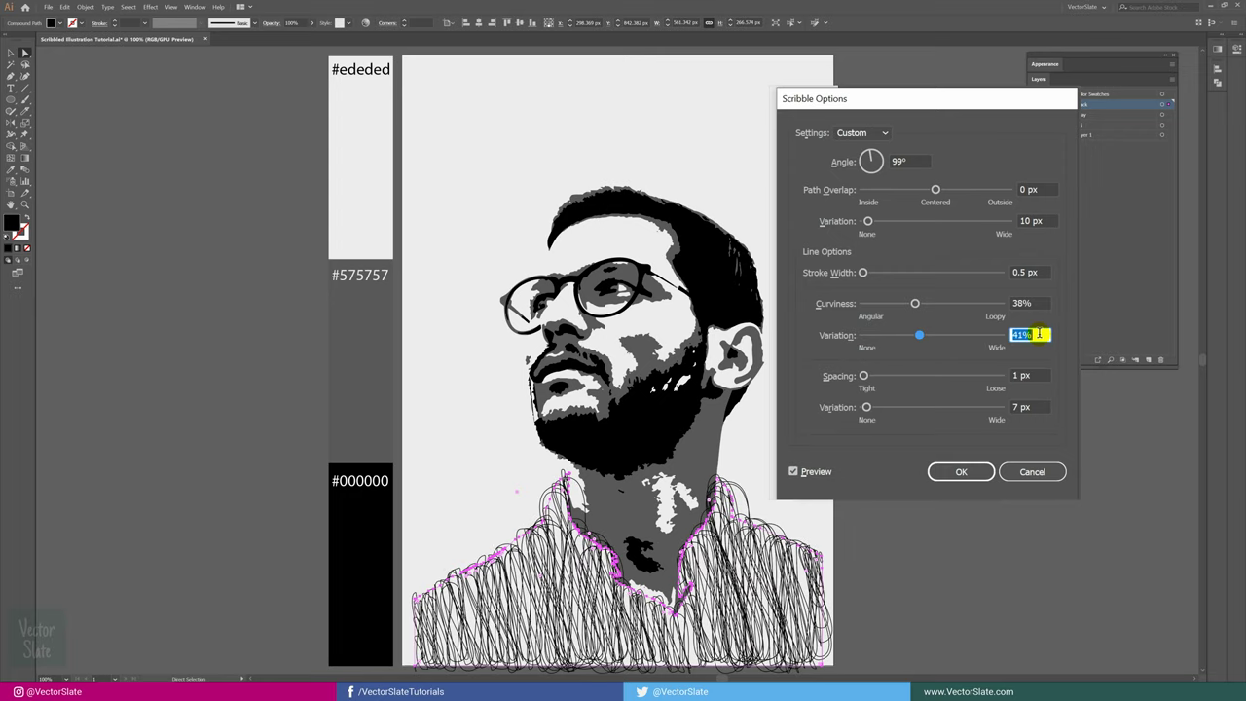
pyautogui.hotkey('shift', 'Up')
pyautogui.hotkey('shift', 'Up')
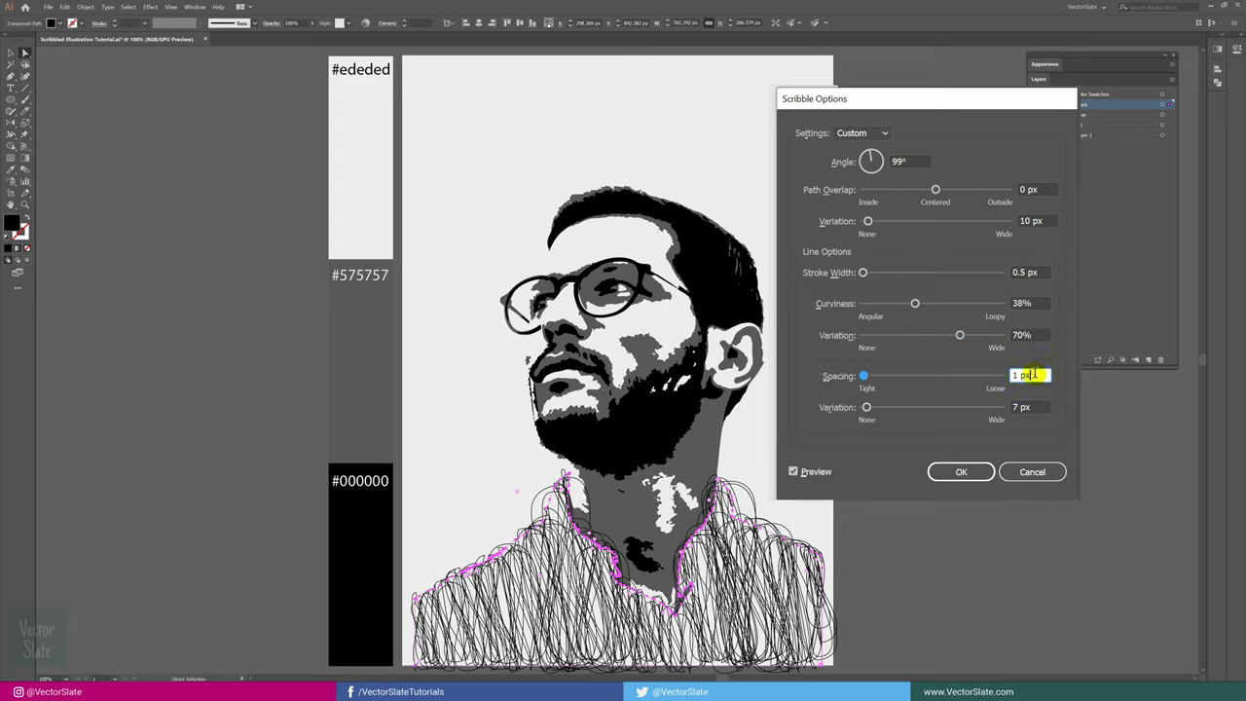
# Step: Set spacing variation to 0.5 px, accept the scribble, and deselect the shirt
pyautogui.click(1031, 407)
pyautogui.press('Down')
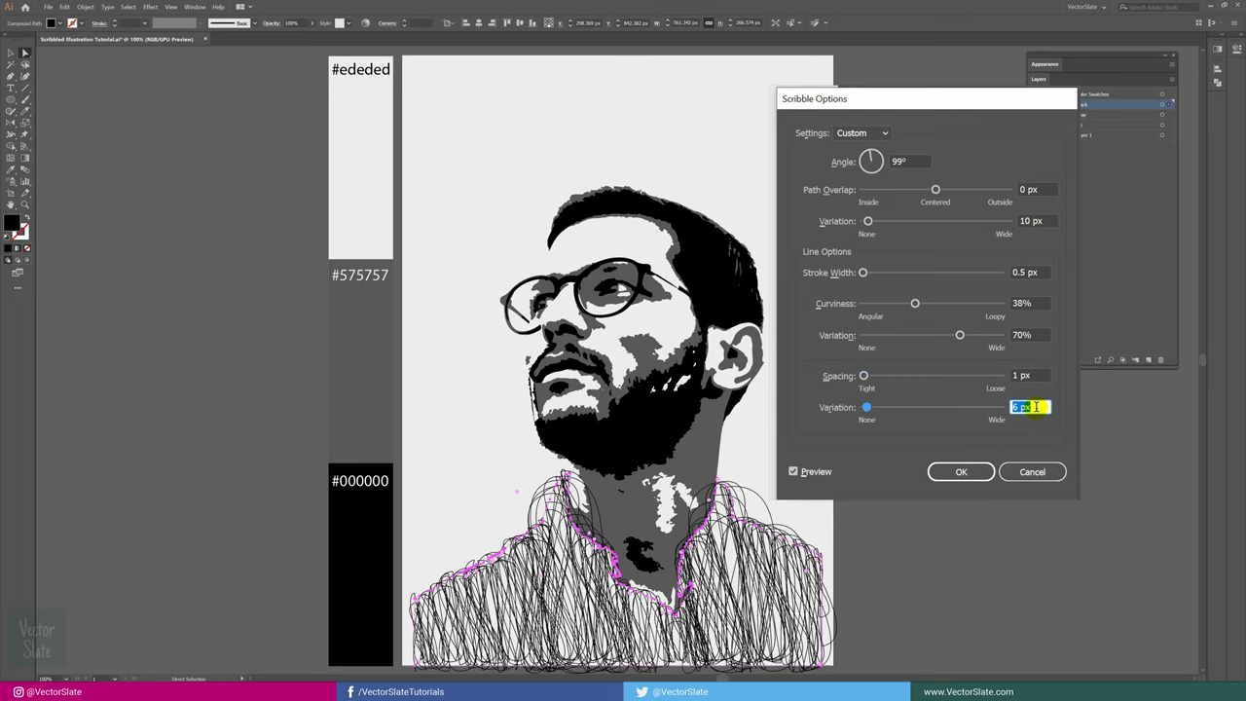
pyautogui.write('0.1')
pyautogui.press('Tab')
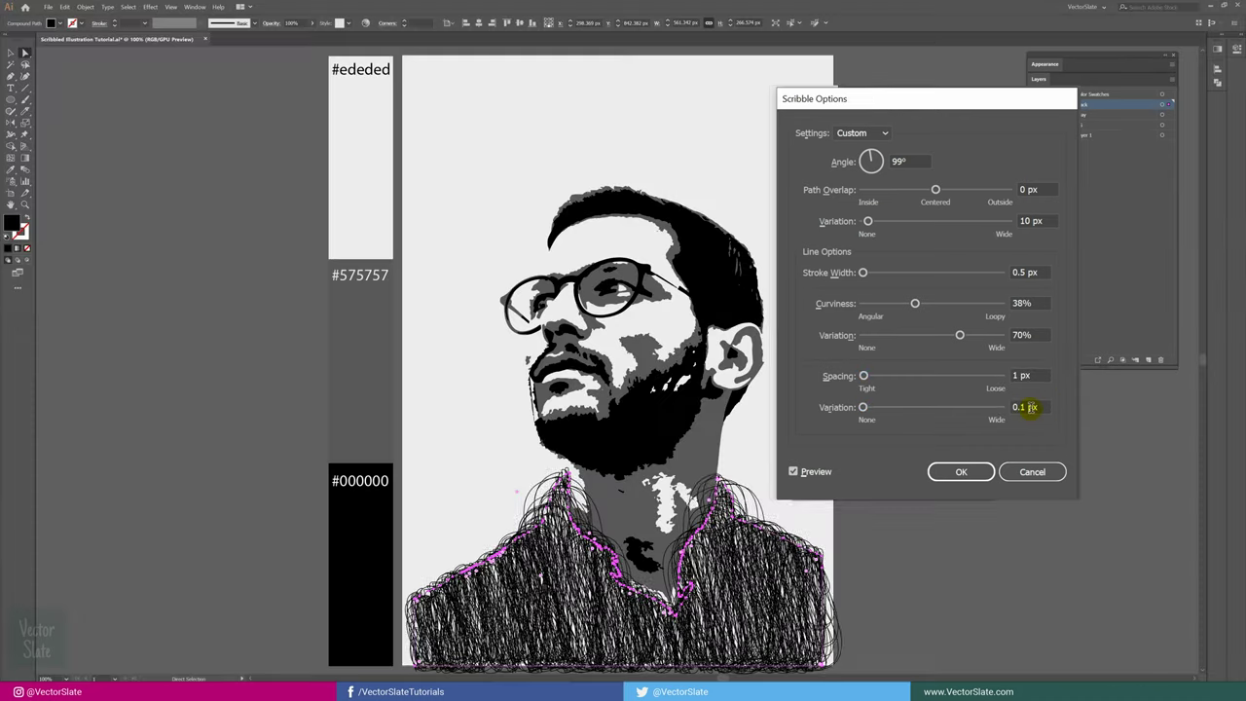
pyautogui.click(1024, 407)
pyautogui.write('0.5')
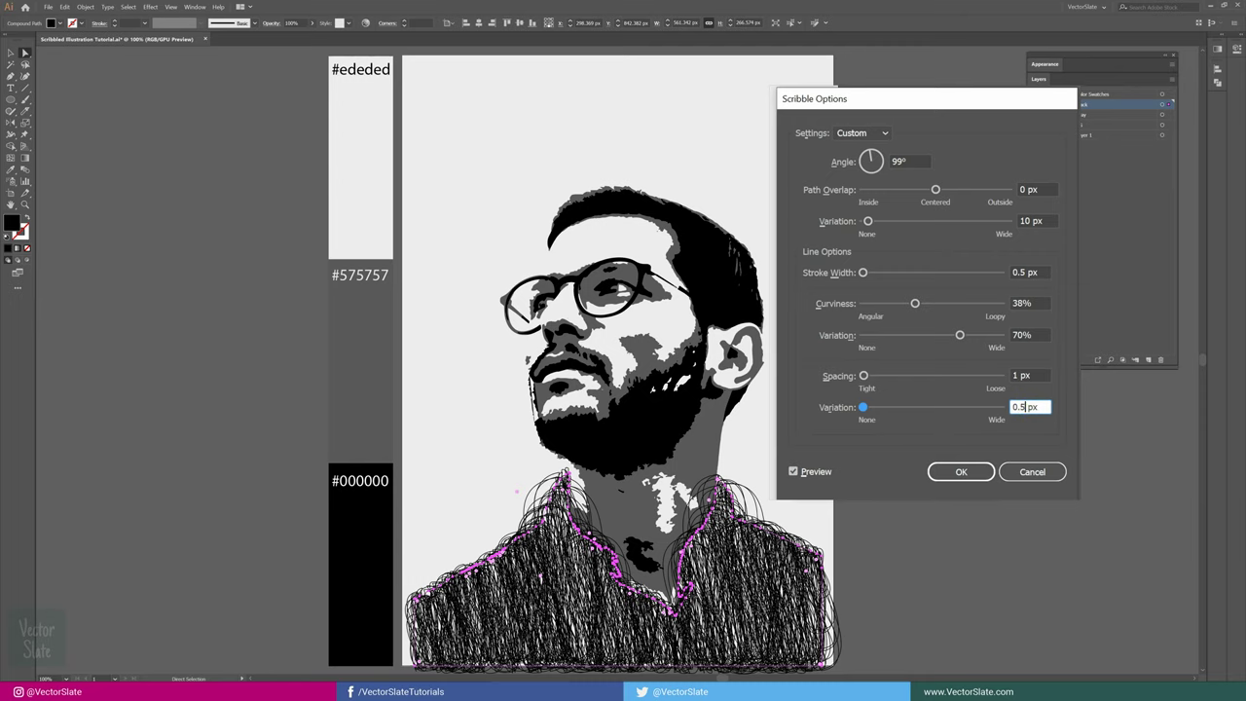
pyautogui.click(1038, 408)
pyautogui.click(916, 476)
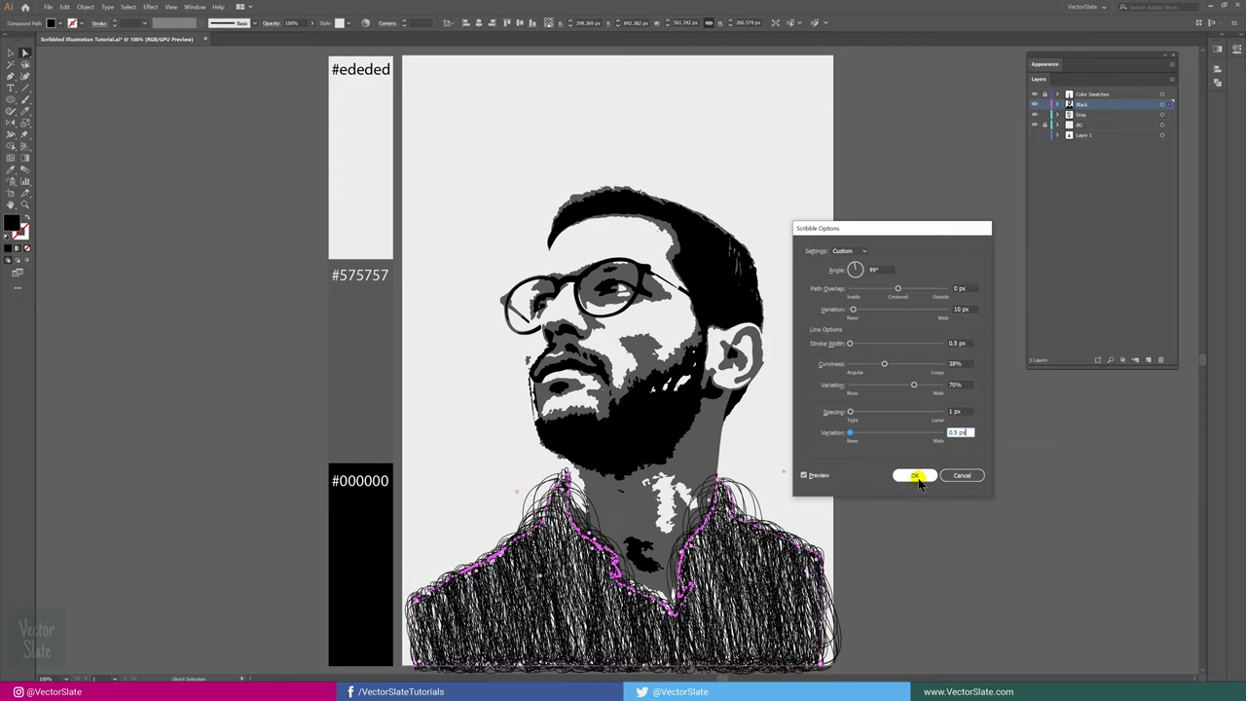
pyautogui.click(876, 437)
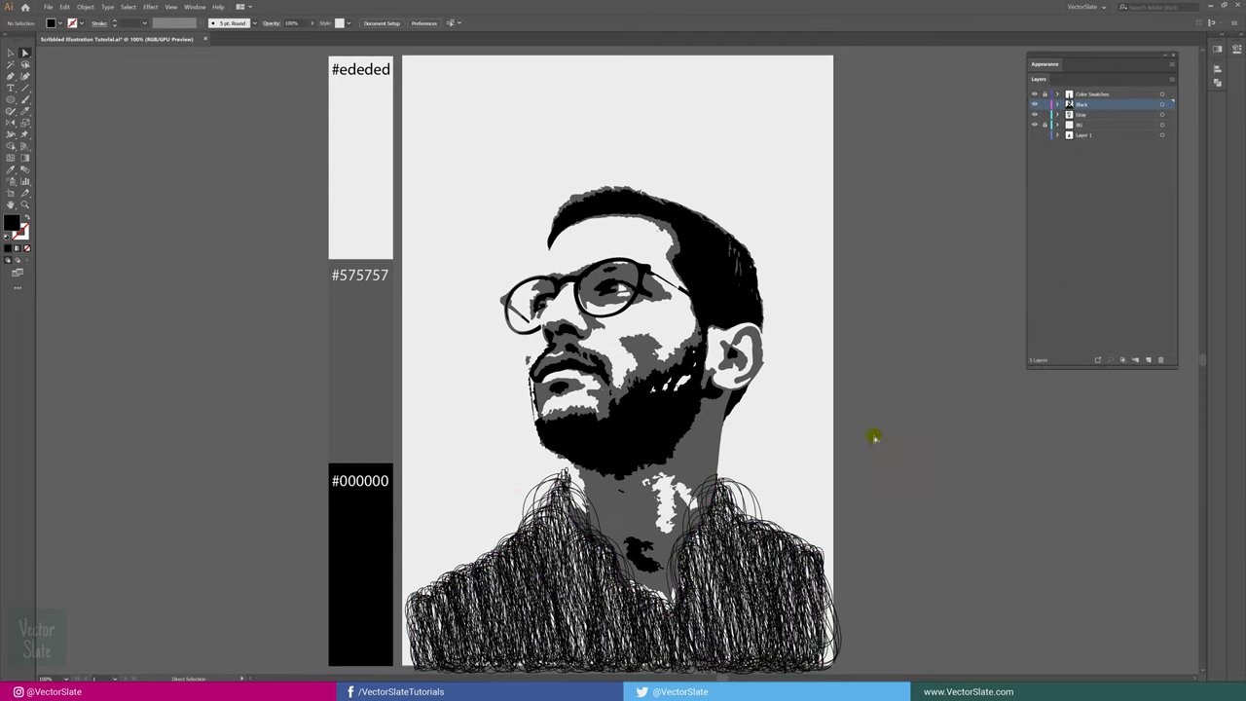
# Step: Copy the shirt's scribble appearance onto the hair and beard with the Eyedropper
pyautogui.click(650, 416)
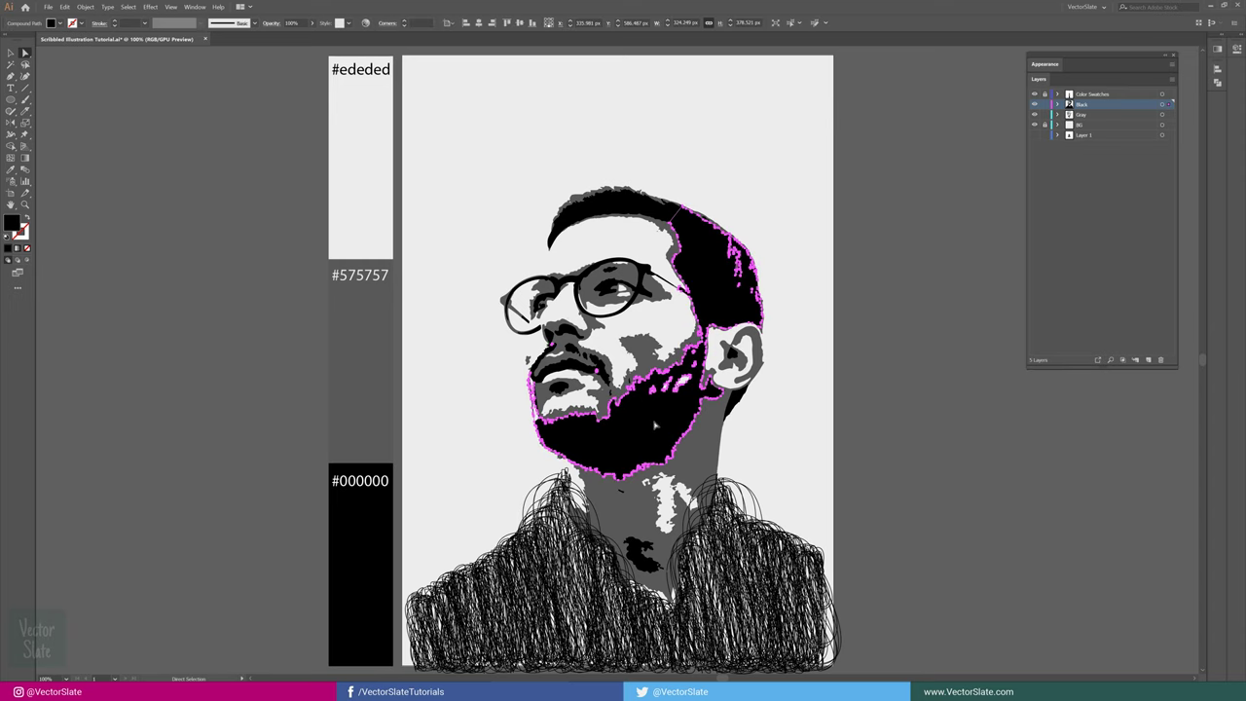
pyautogui.press('i')
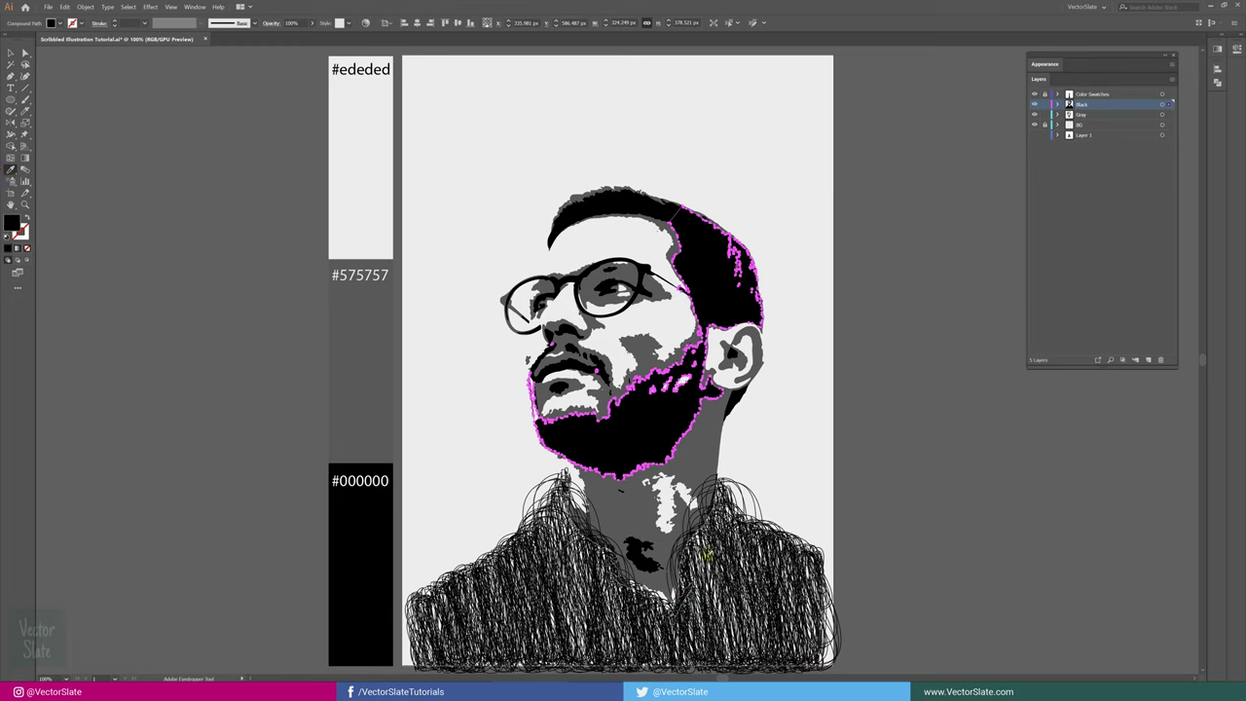
pyautogui.click(779, 546)
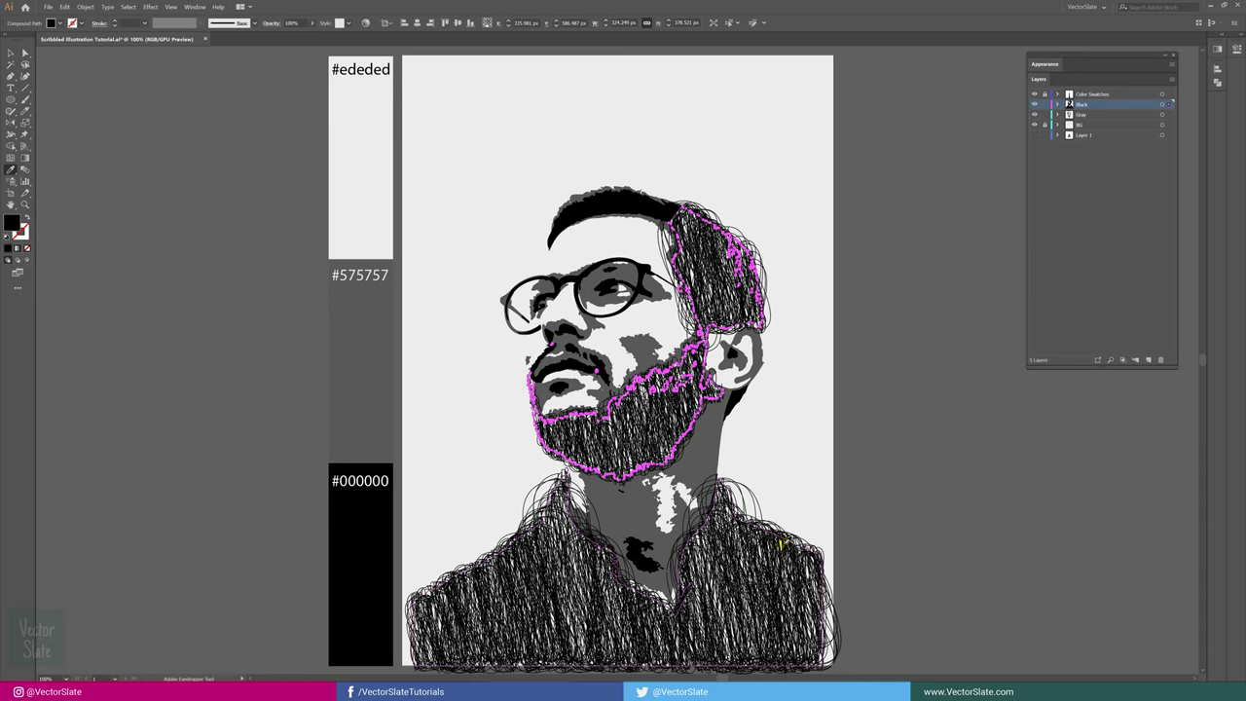
pyautogui.click(779, 430)
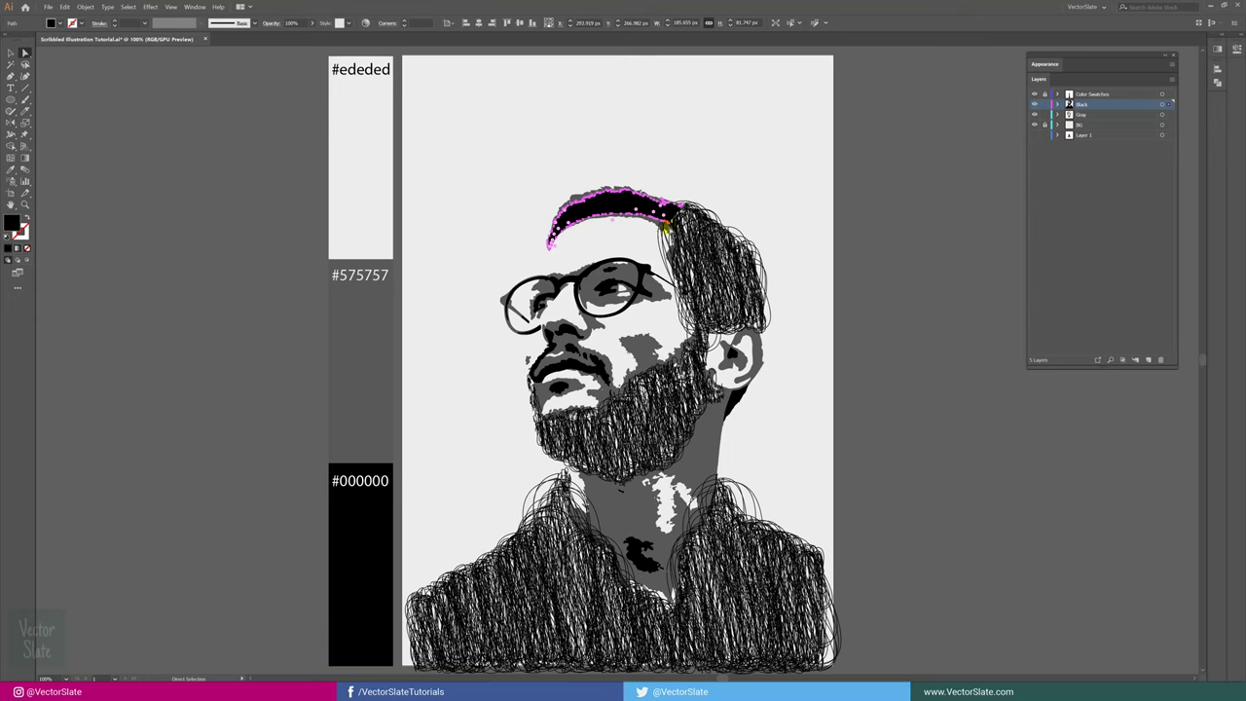
# Step: Eyedropper the hair's scribble onto the front hair strand and select that strand
pyautogui.press('i')
pyautogui.click(685, 240)
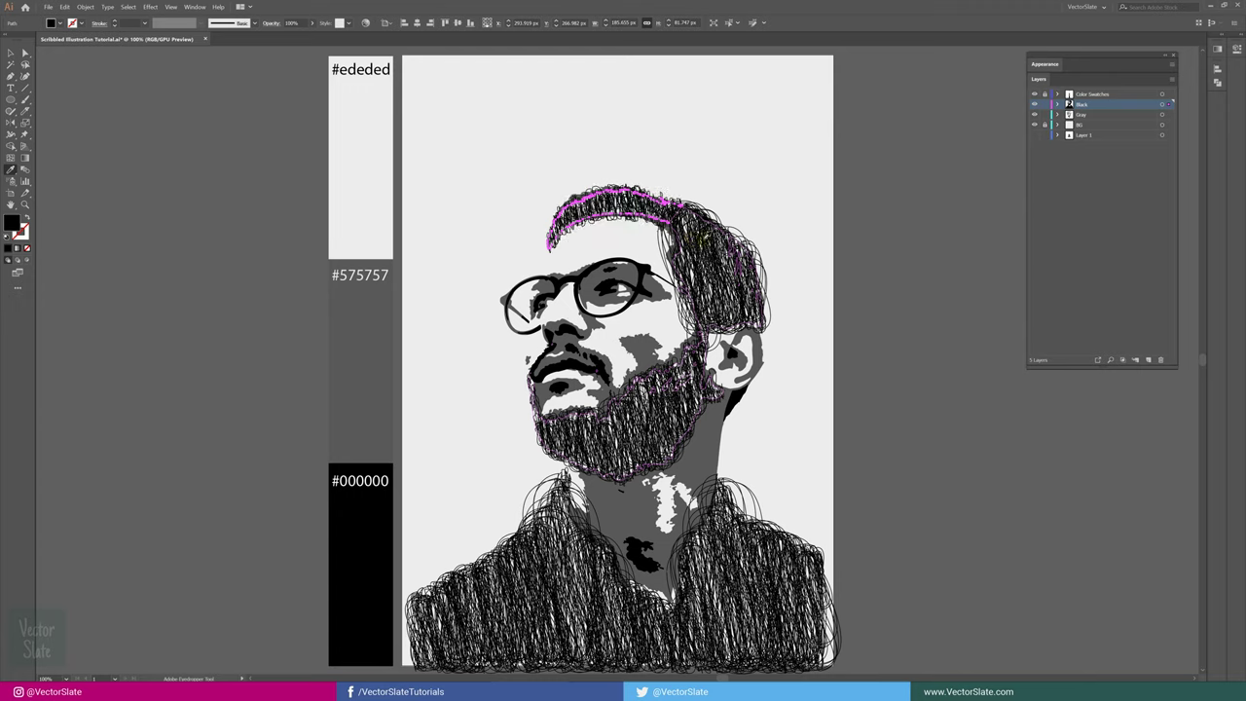
pyautogui.press('v')
pyautogui.click(703, 175)
pyautogui.click(642, 194)
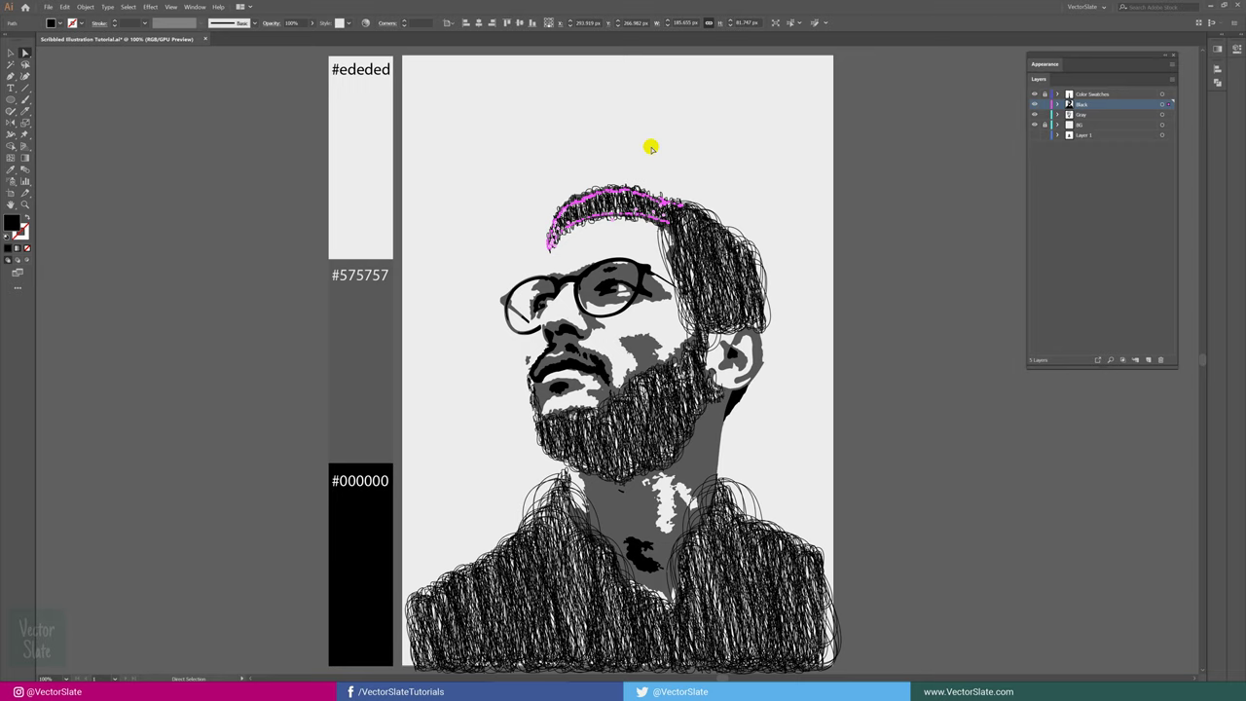
# Step: Edit the strand's Scribble from the Appearance panel: angle 129°, overlap variation 7 px
pyautogui.click(1041, 66)
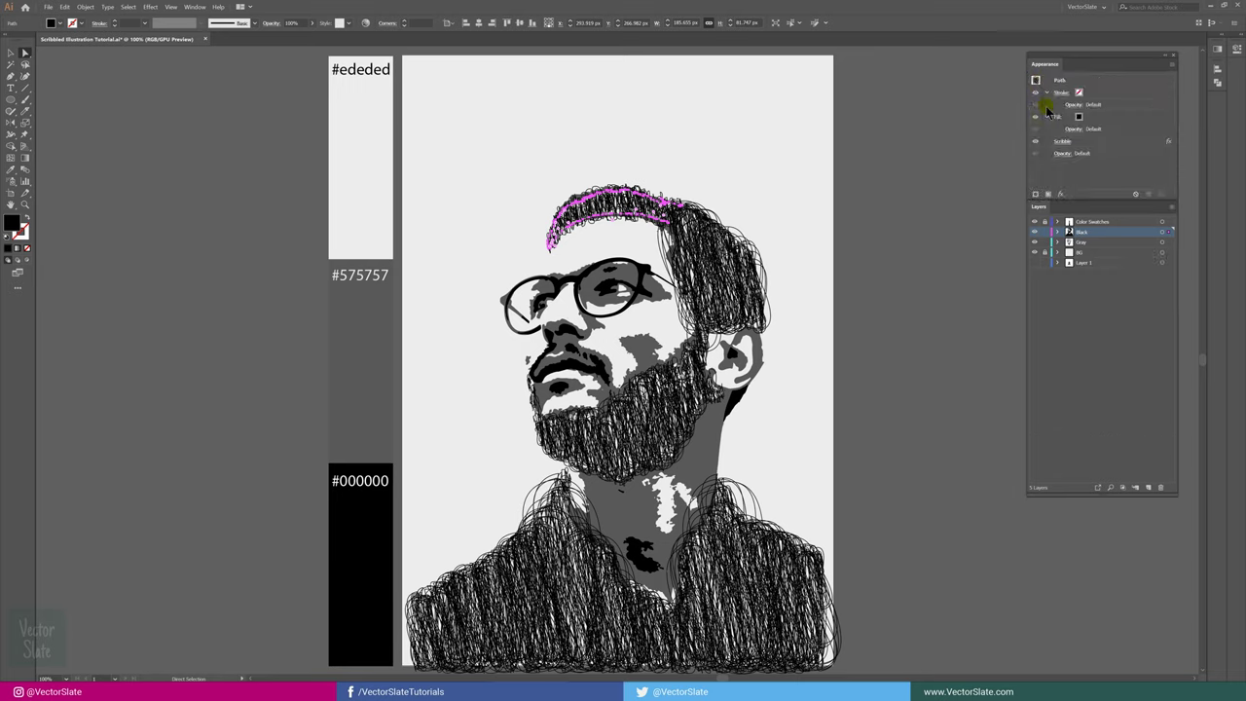
pyautogui.click(1045, 92)
pyautogui.click(1046, 104)
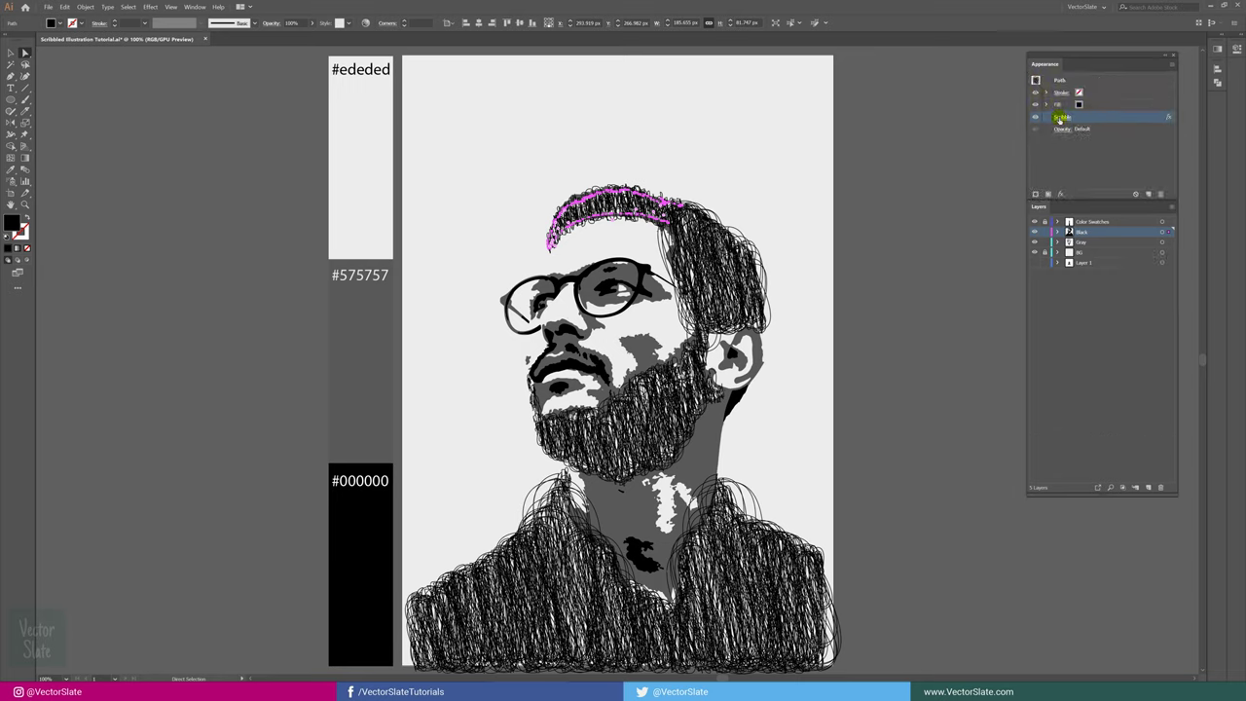
pyautogui.click(1060, 118)
pyautogui.moveTo(889, 232); pyautogui.dragTo(881, 190)
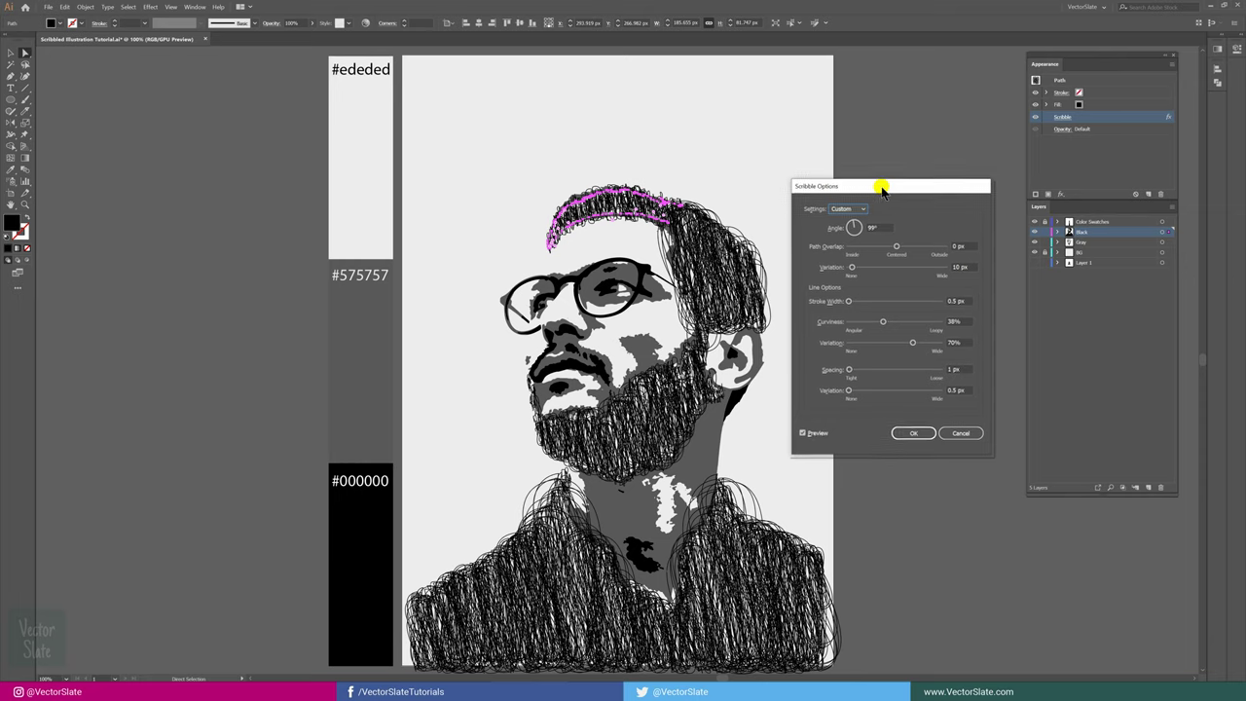
pyautogui.click(881, 226)
pyautogui.press('Up')
pyautogui.press('Up')
pyautogui.press('Up')
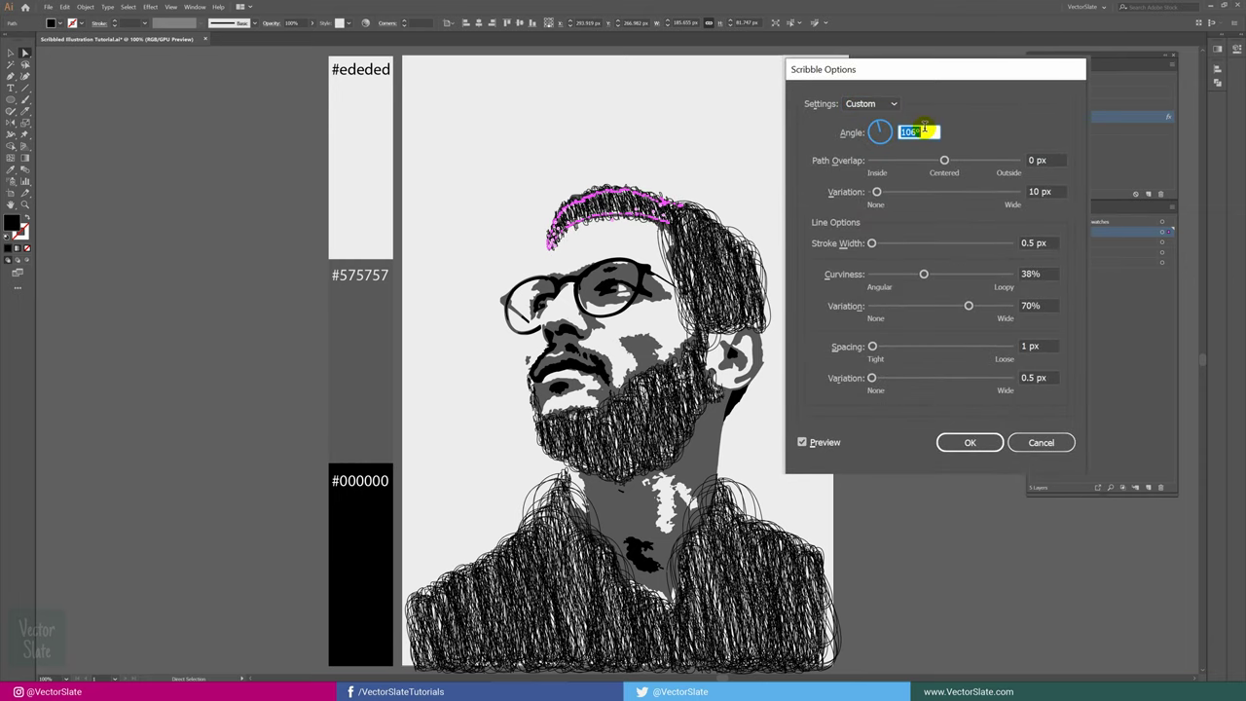
pyautogui.press('Up')
pyautogui.press('Up')
pyautogui.press('Up')
pyautogui.press('Up')
pyautogui.press('Up')
pyautogui.press('Up')
pyautogui.press('Up')
pyautogui.press('Up')
pyautogui.press('Up')
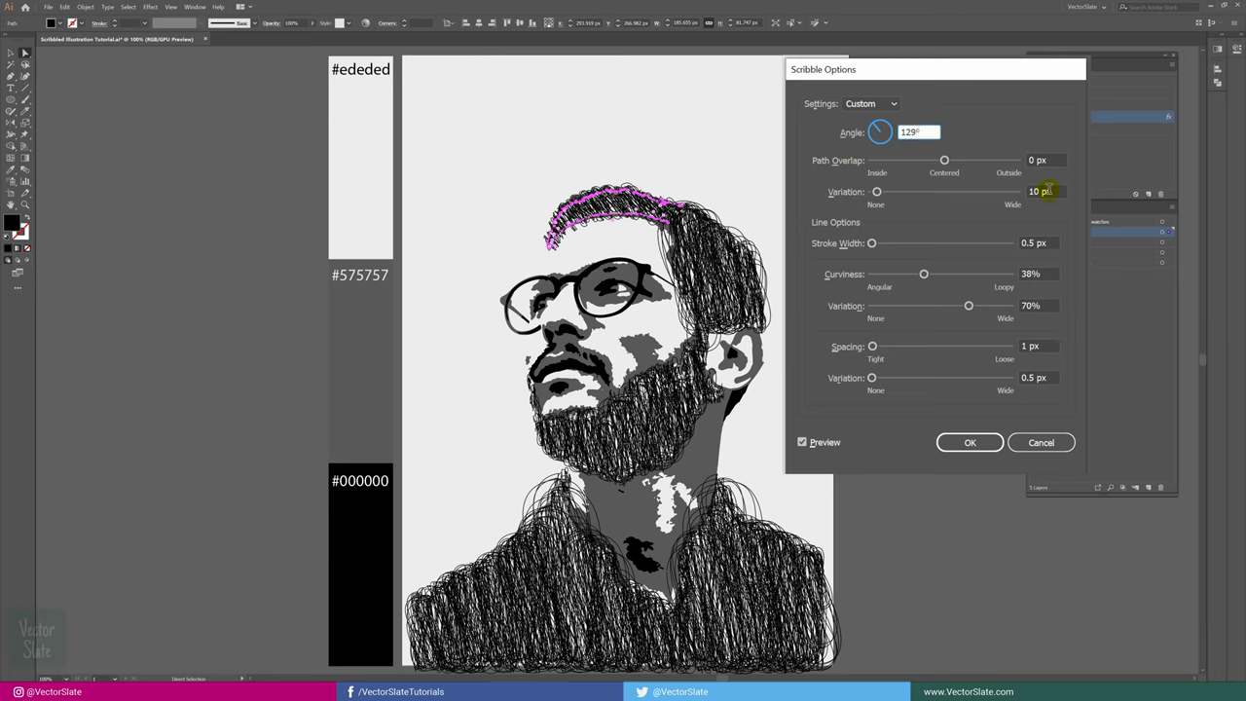
pyautogui.click(1053, 191)
pyautogui.press('Down')
pyautogui.press('Down')
pyautogui.press('Down')
pyautogui.press('Down')
pyautogui.press('Down')
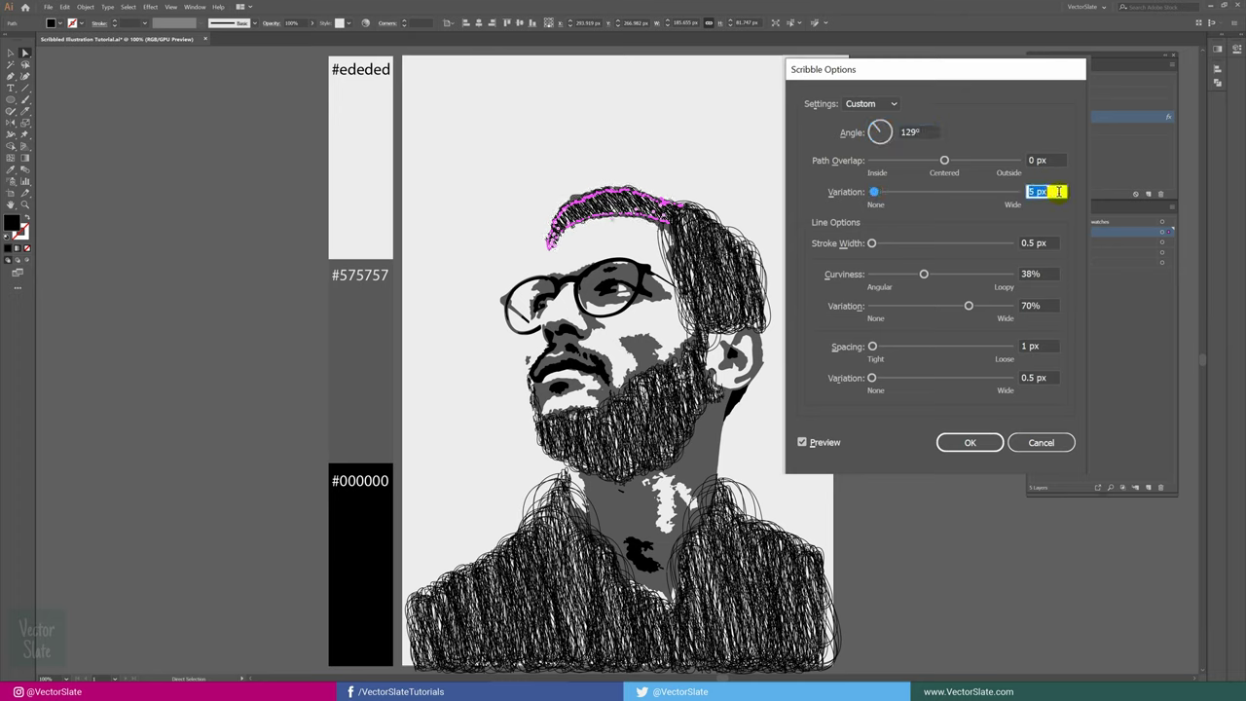
pyautogui.press('Up')
pyautogui.press('Up')
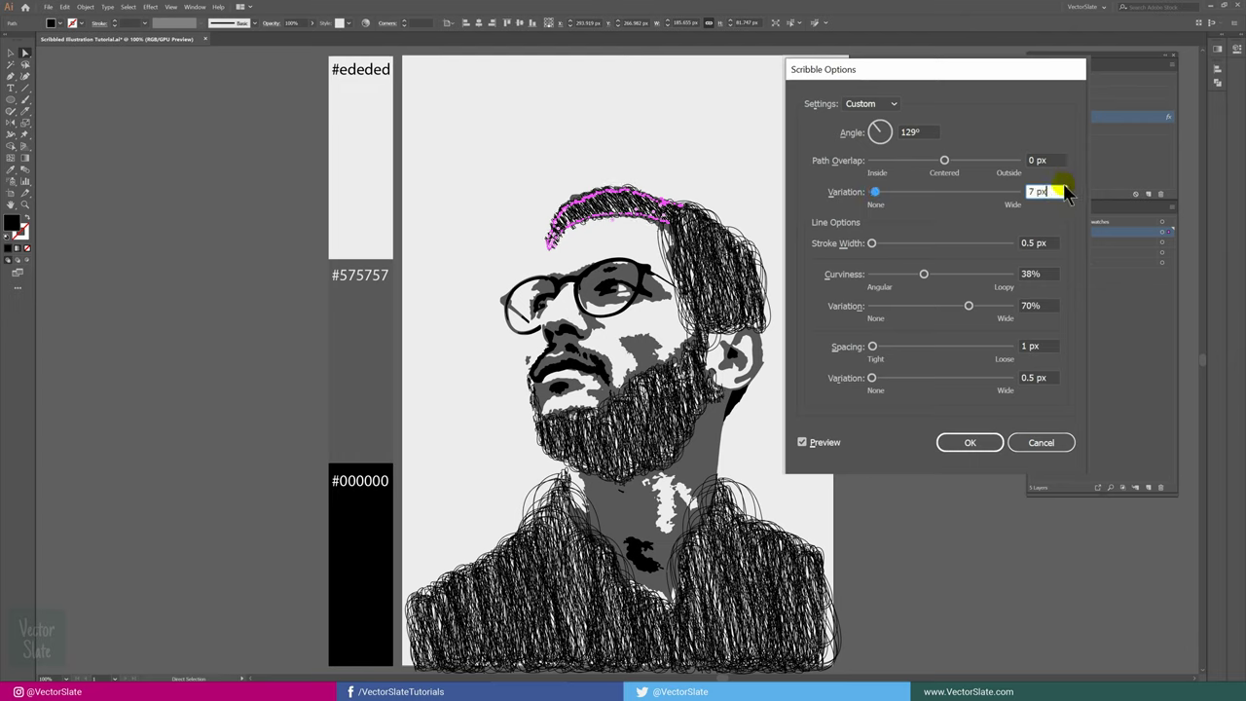
pyautogui.click(970, 443)
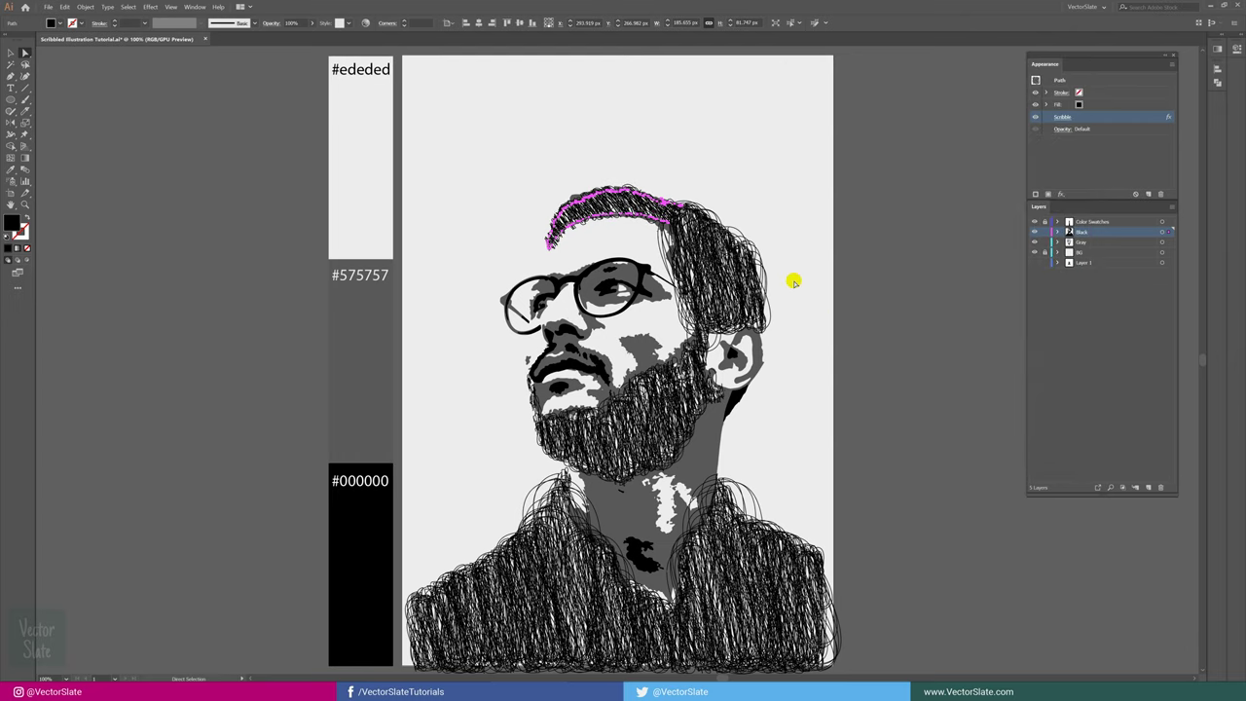
# Step: Select the glasses and eyedropper the hair's scribble onto them
pyautogui.click(795, 278)
pyautogui.click(642, 275)
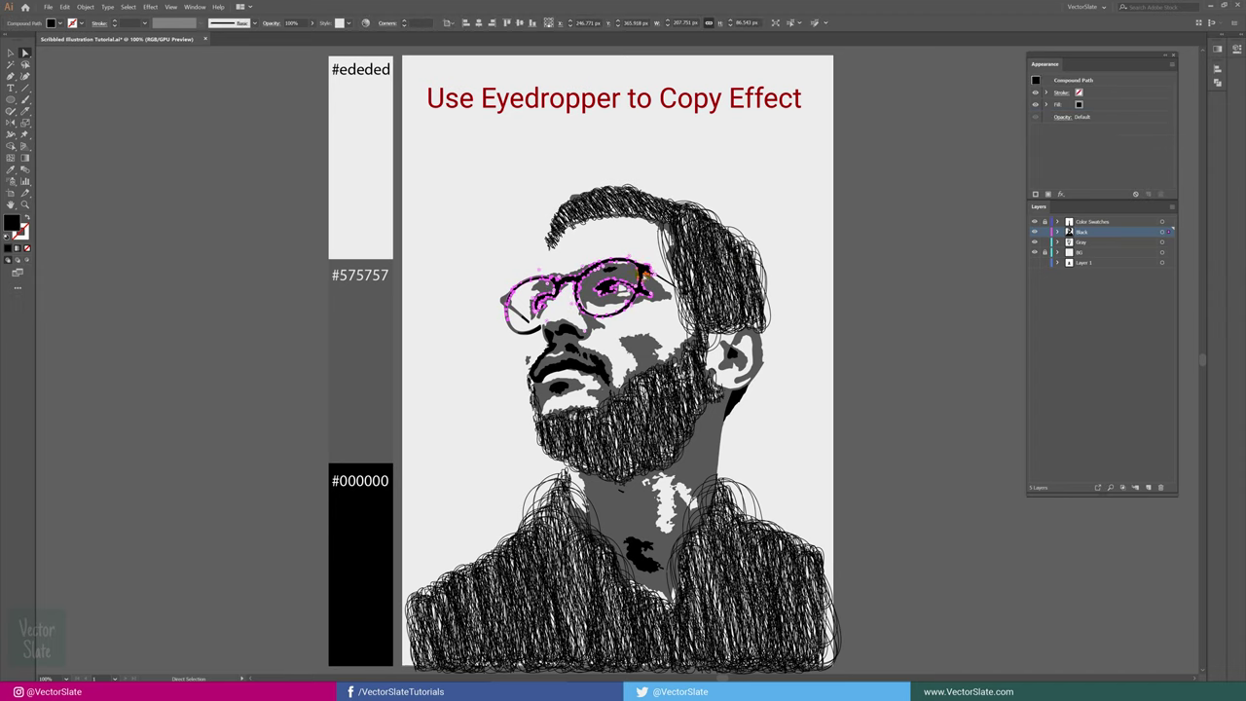
pyautogui.click(657, 284)
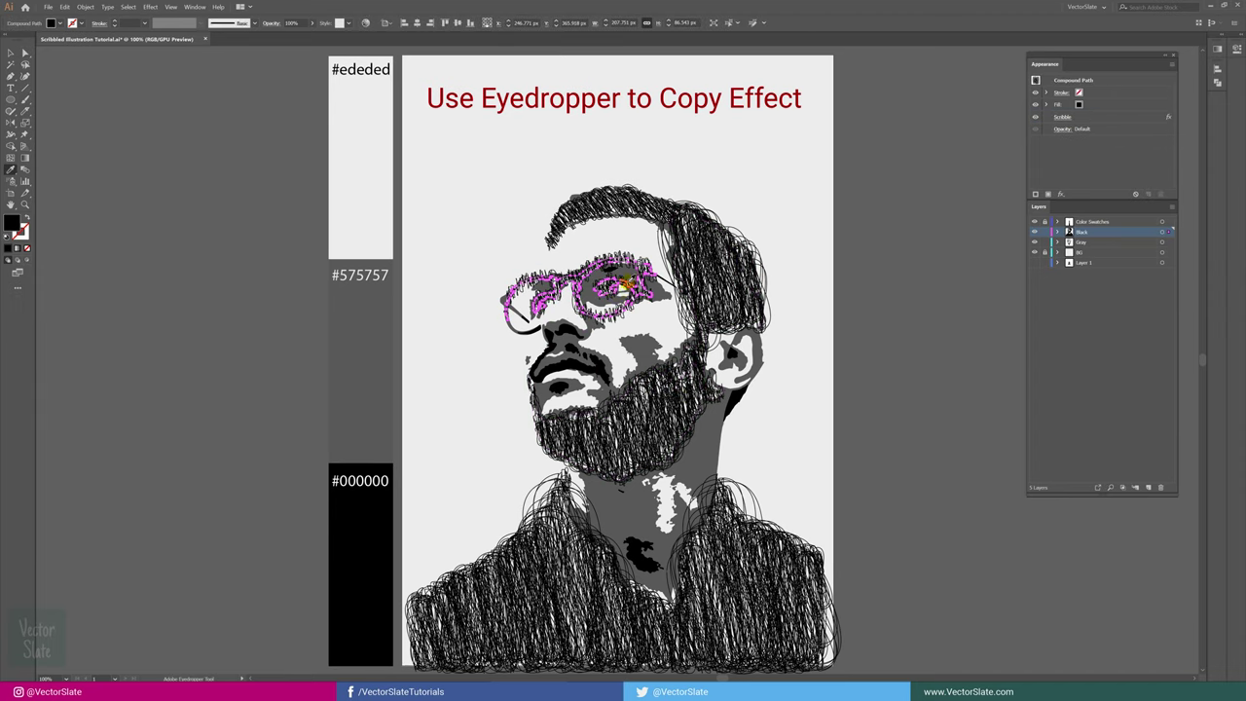
pyautogui.scroll(2, 681, 258)
# Step: Refine the glasses' scribble: angle 198°, variation 3 px, curviness 30%, spacing 0.5 px
pyautogui.click(1061, 117)
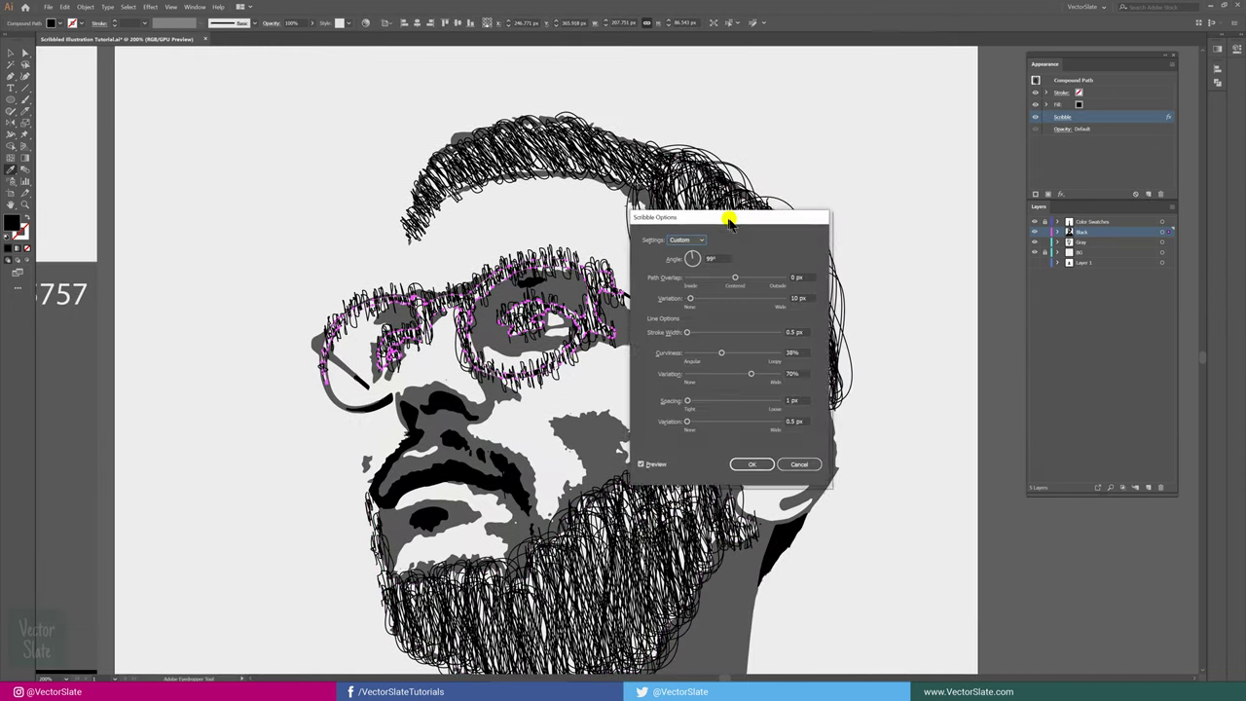
pyautogui.moveTo(891, 182); pyautogui.dragTo(755, 223)
pyautogui.write('198')
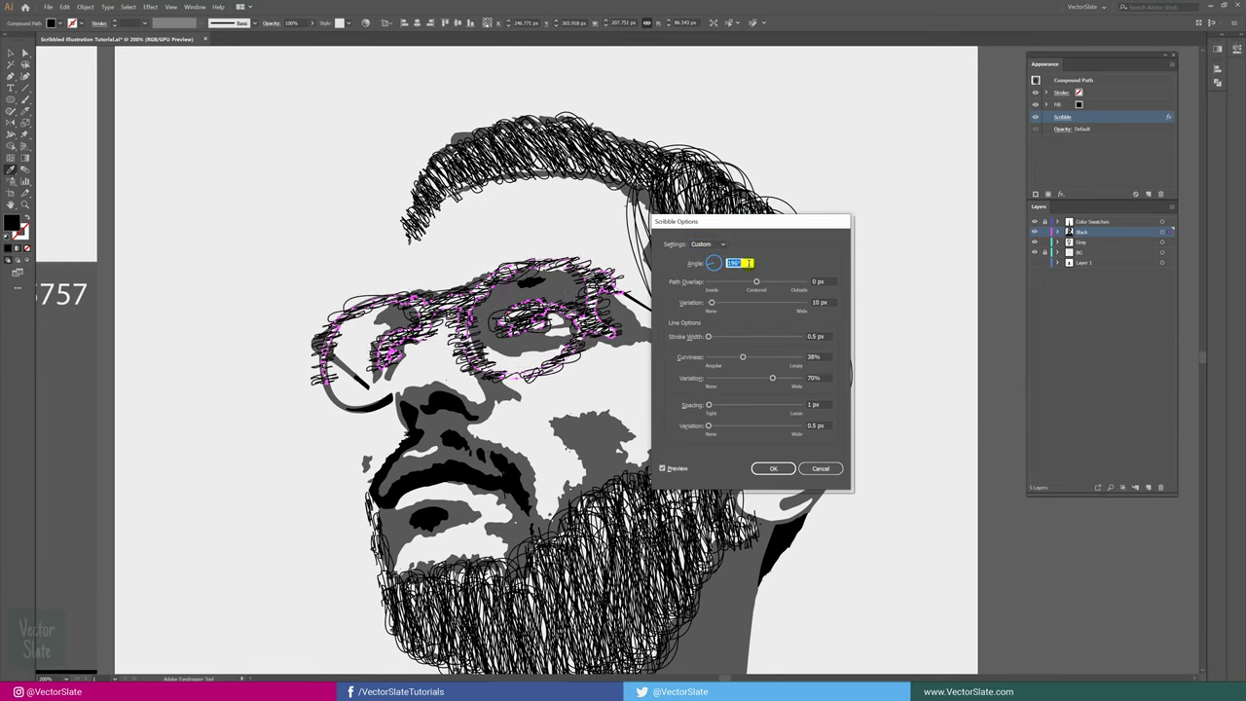
pyautogui.click(820, 301)
pyautogui.write('3')
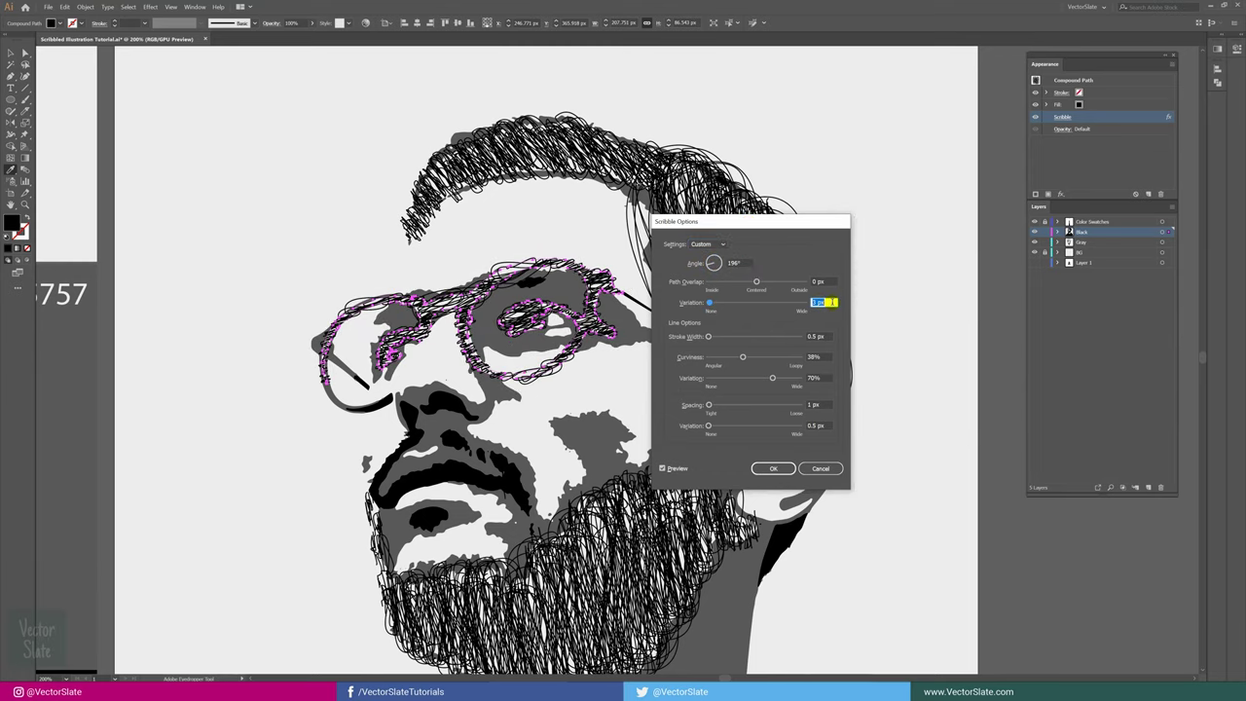
pyautogui.click(823, 356)
pyautogui.write('30')
pyautogui.click(817, 404)
pyautogui.write('0.5')
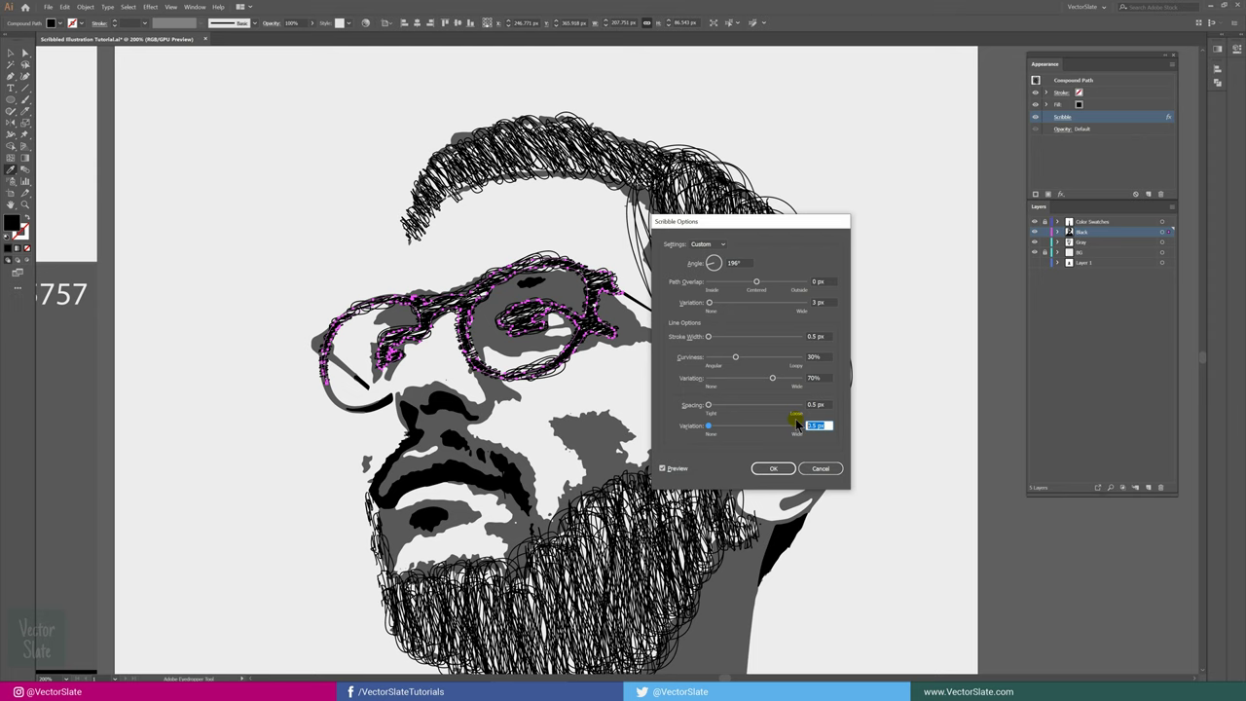
pyautogui.click(816, 425)
pyautogui.write('1')
pyautogui.click(769, 468)
pyautogui.hotkey('ctrl', 'shift', 'a')
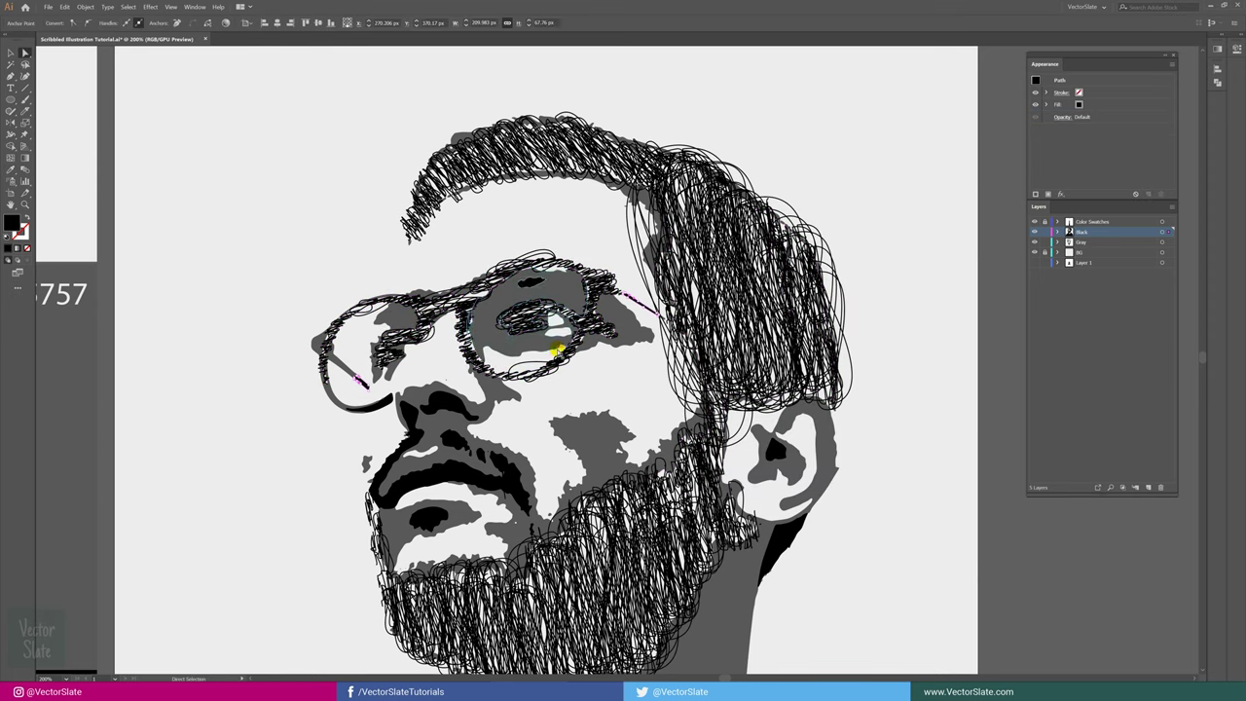
# Step: Apply Scribble to the nose-and-mouth shading and the small shape by the jaw
pyautogui.press('a')
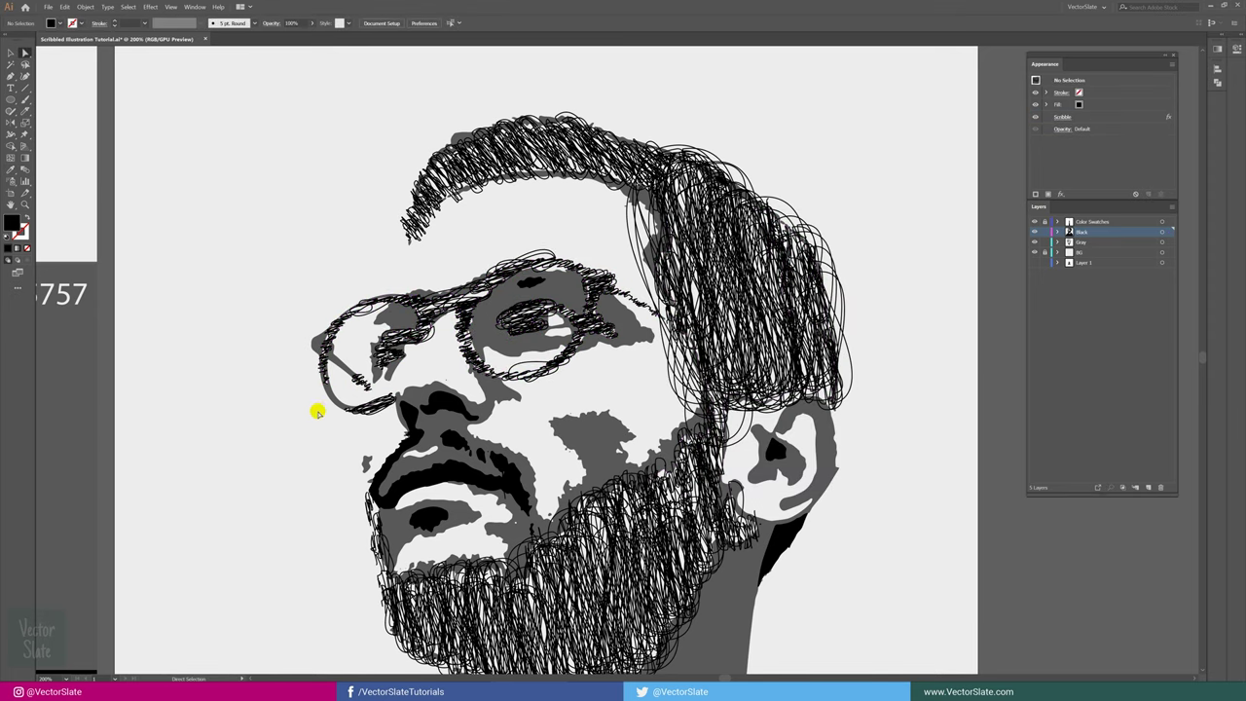
pyautogui.click(465, 436)
pyautogui.hotkey('ctrl', 'alt', 'shift', 'e')
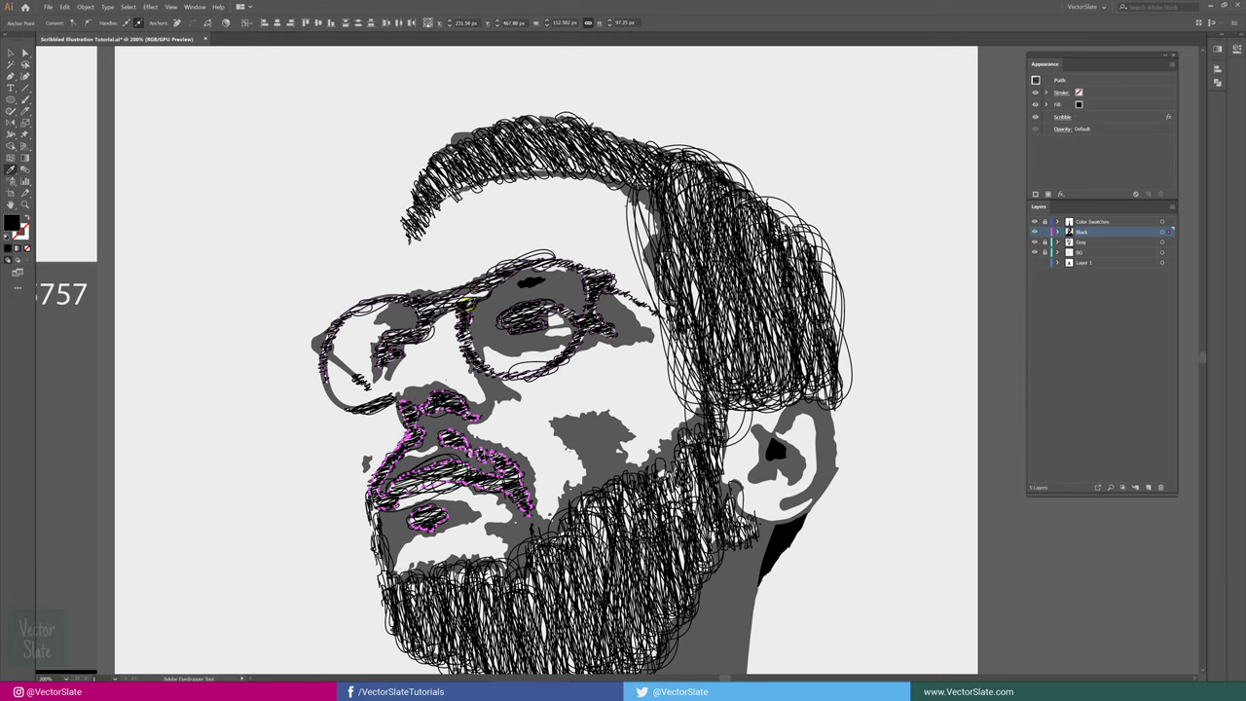
pyautogui.click(773, 468)
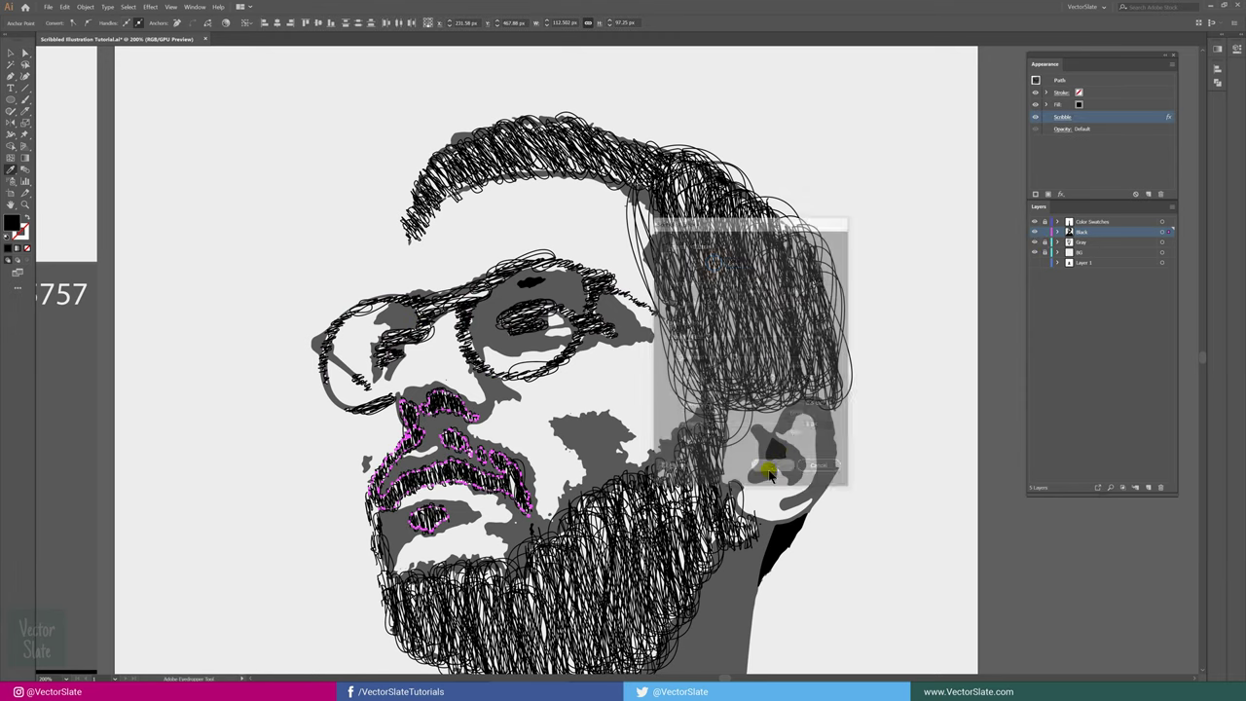
pyautogui.hotkey('ctrl', '-')
pyautogui.hotkey('ctrl', 'alt', 'shift', 'e')
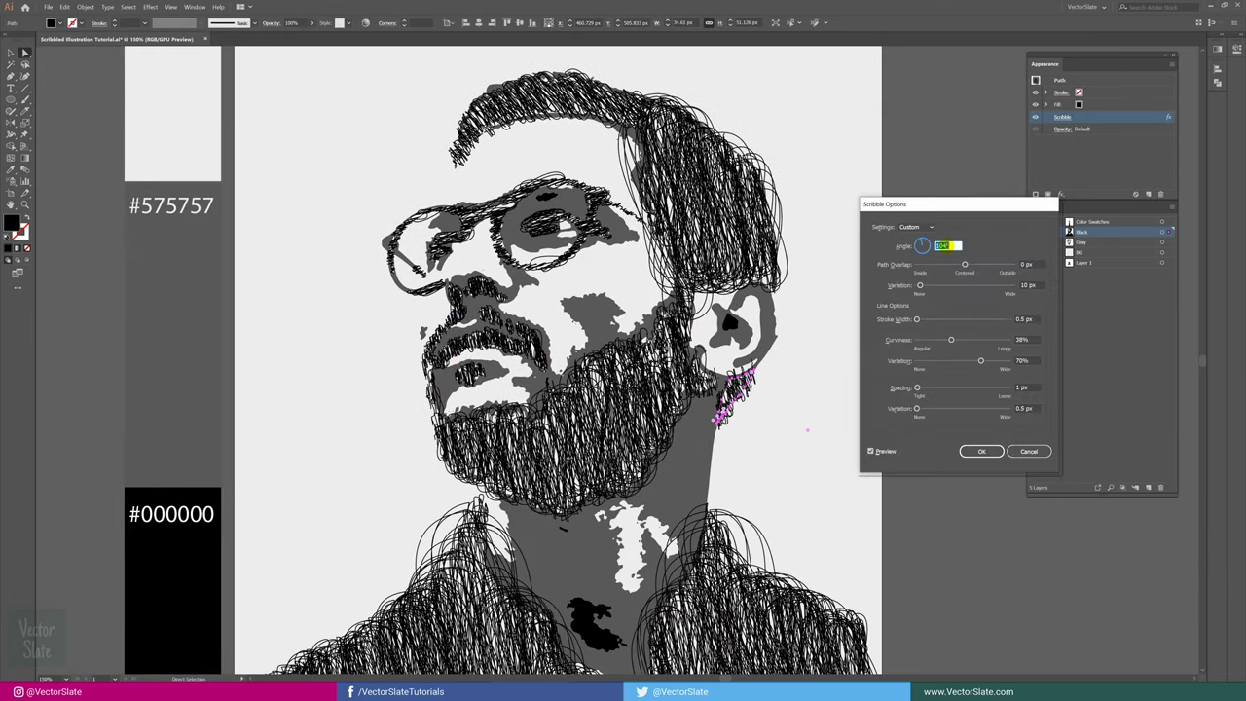
pyautogui.click(981, 448)
pyautogui.hotkey('ctrl', 'shift', 'a')
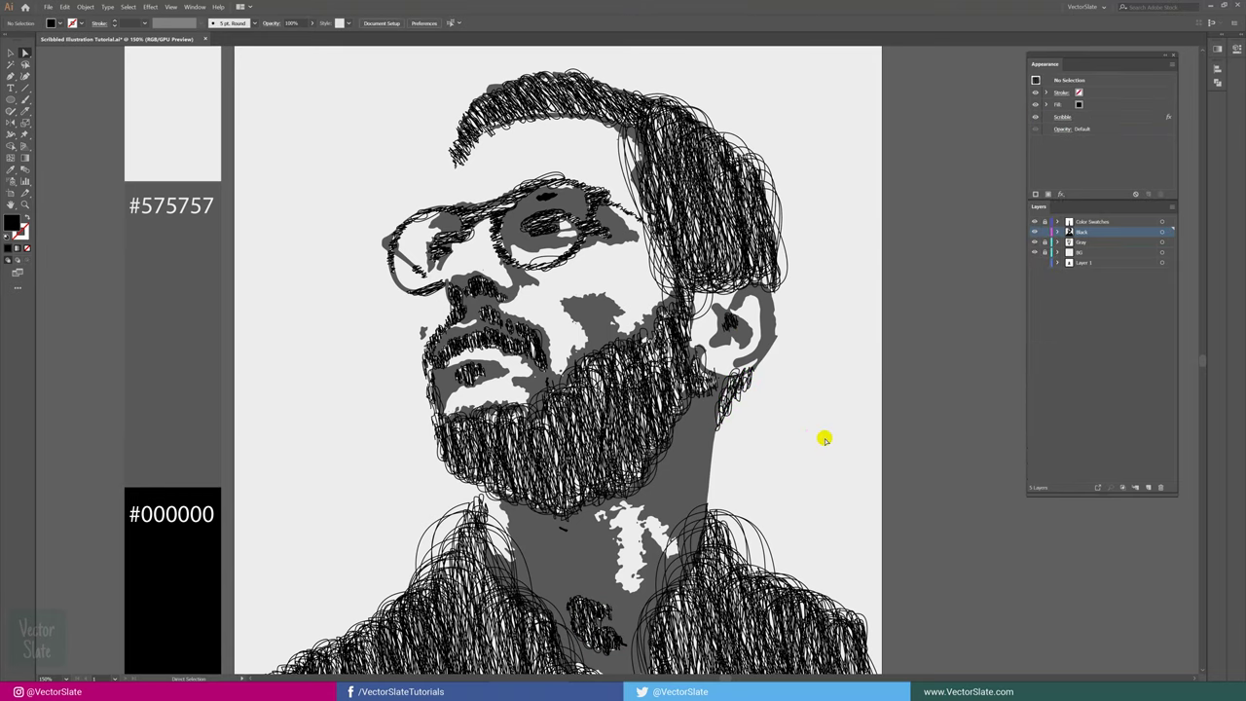
pyautogui.hotkey('ctrl', '-')
# Step: Lock the Black layer, unlock and target the Gray layer, and select the gray neck
pyautogui.press('a')
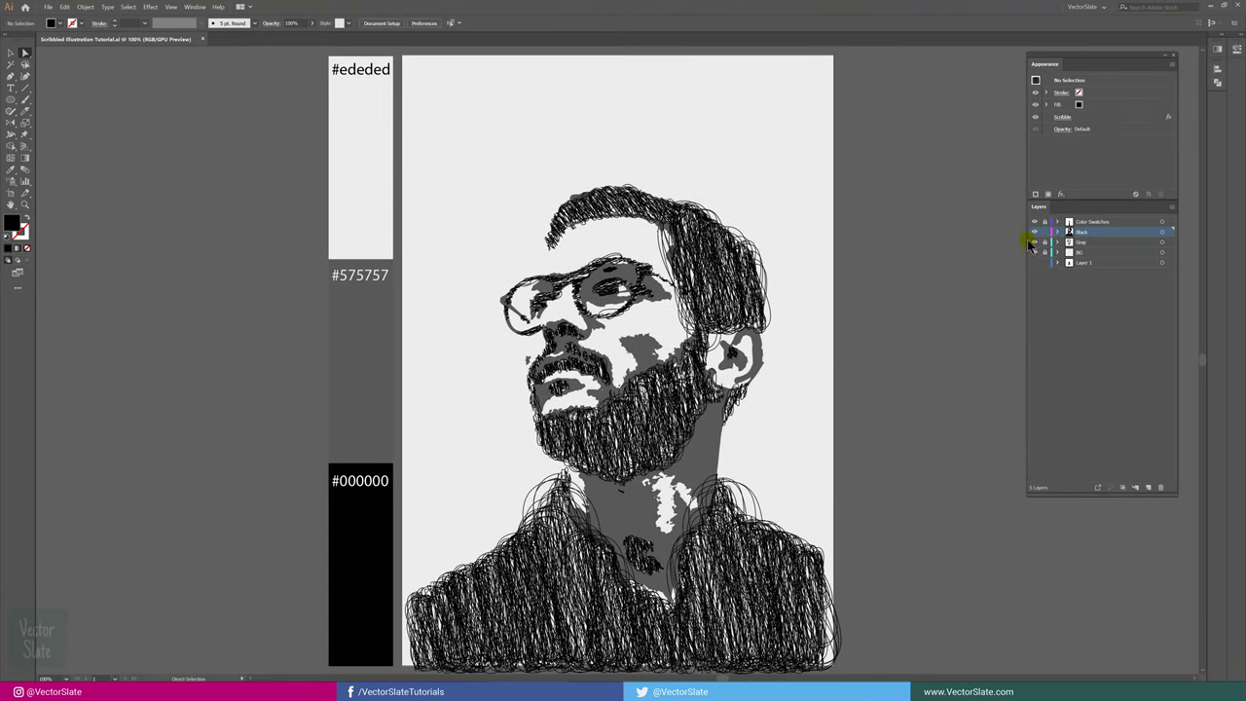
pyautogui.click(1044, 232)
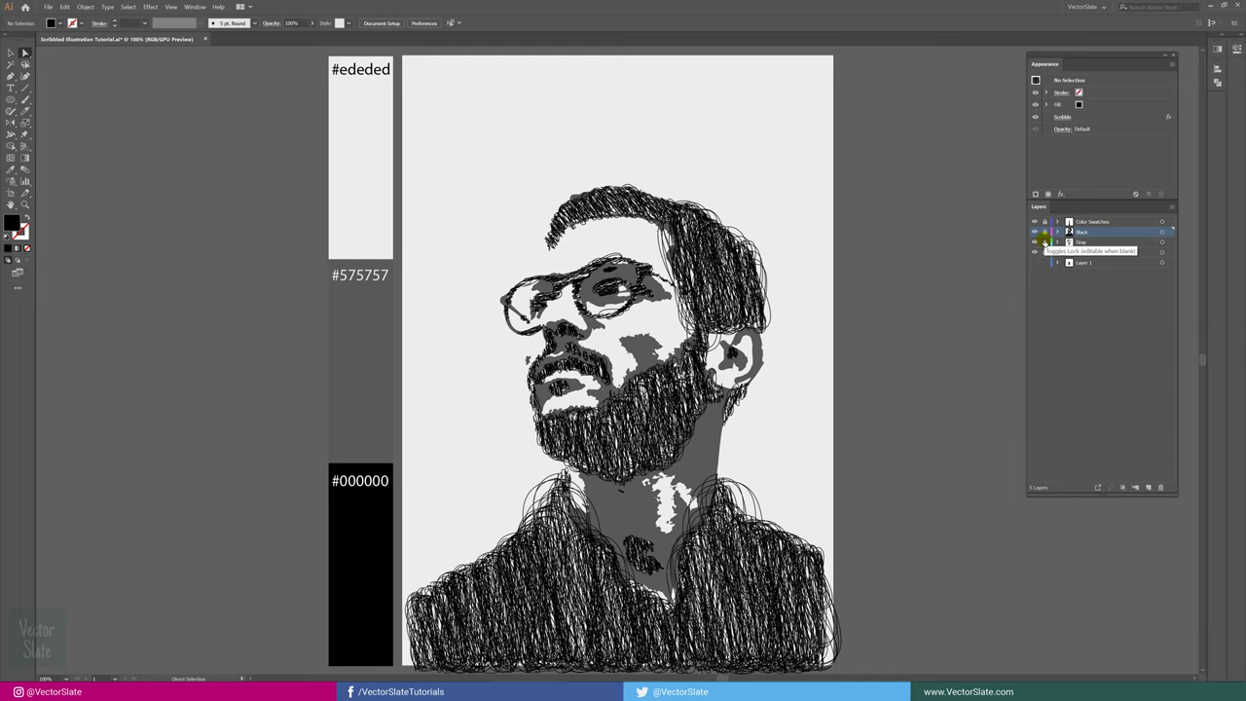
pyautogui.click(1043, 242)
pyautogui.click(1084, 243)
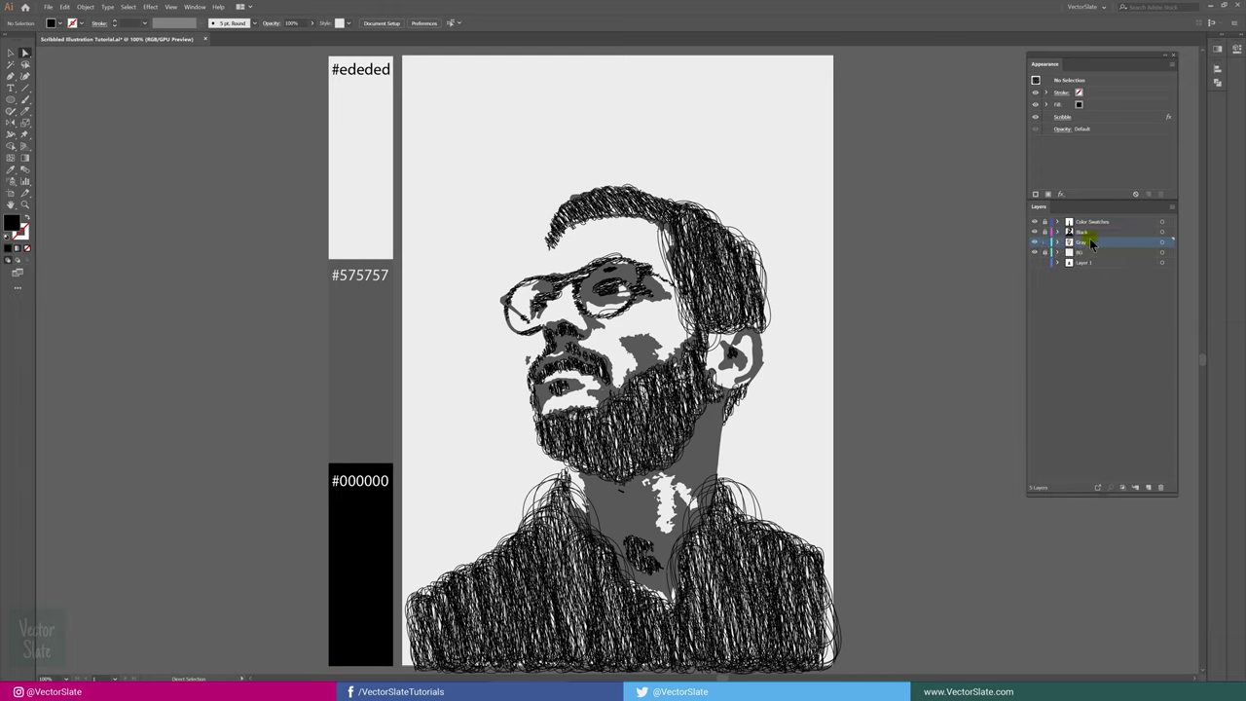
pyautogui.click(701, 450)
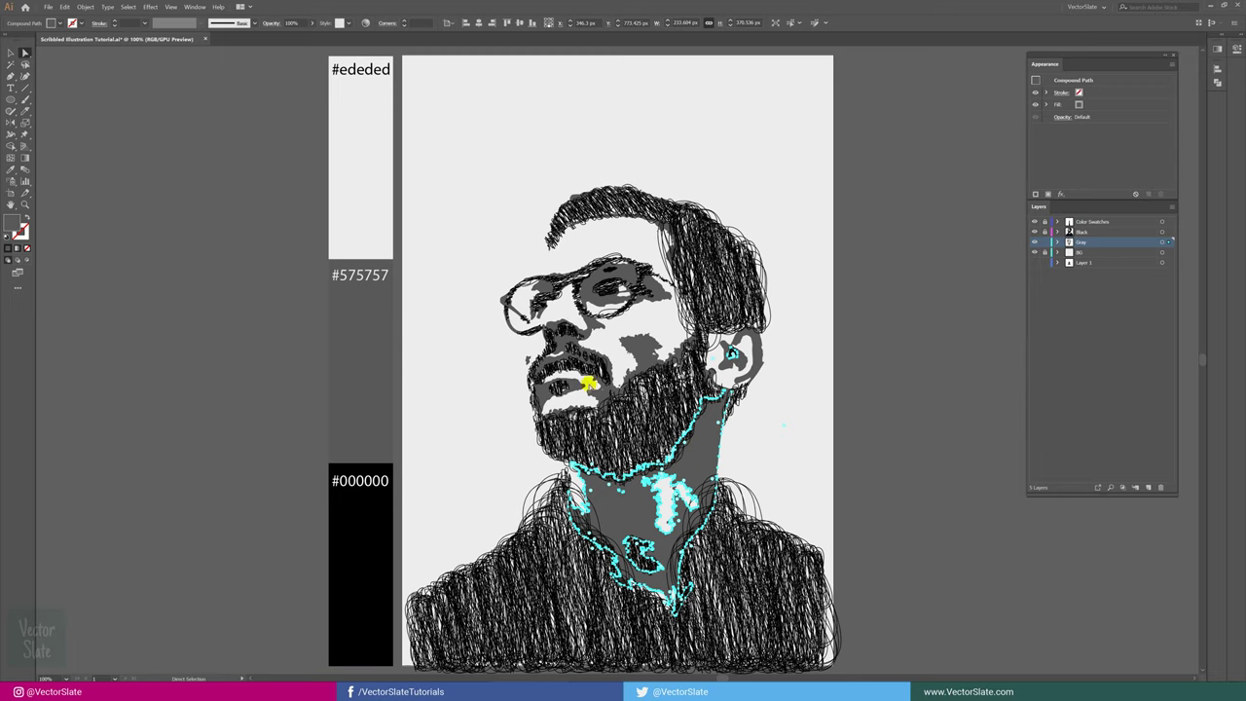
# Step: Give the neck a Scribble with stroke width 0.5 px and curviness 30%
pyautogui.click(151, 7)
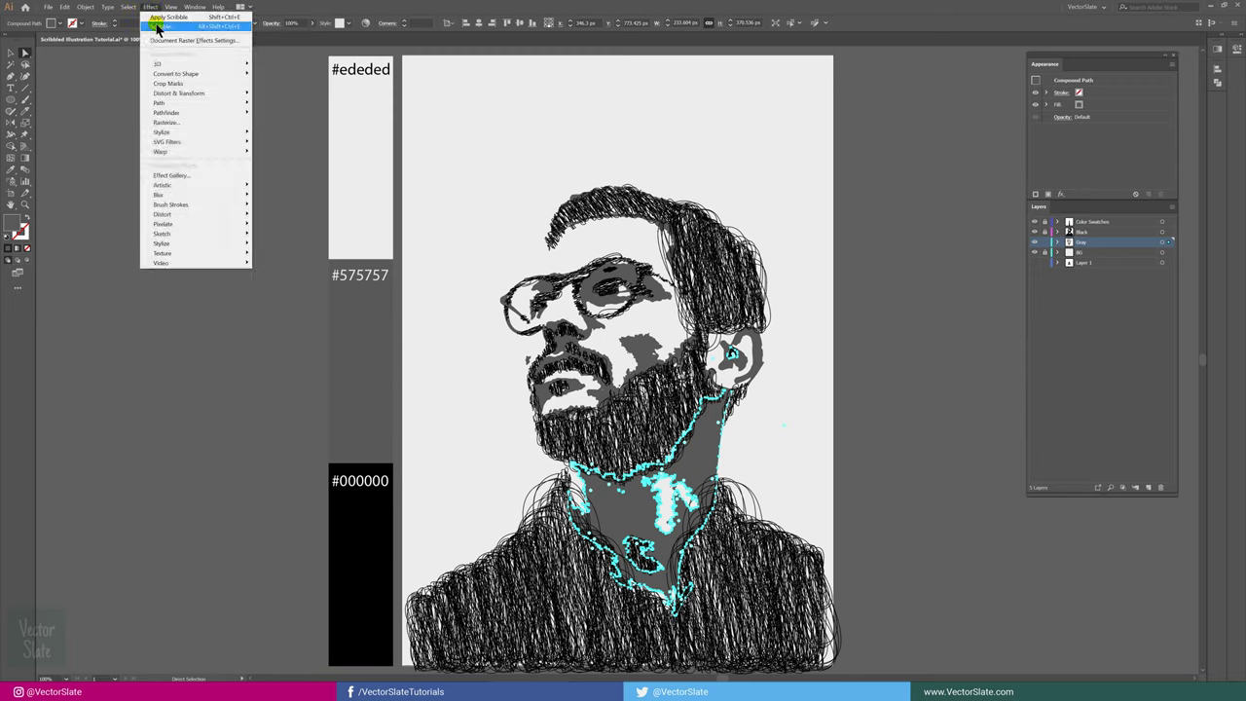
pyautogui.click(165, 17)
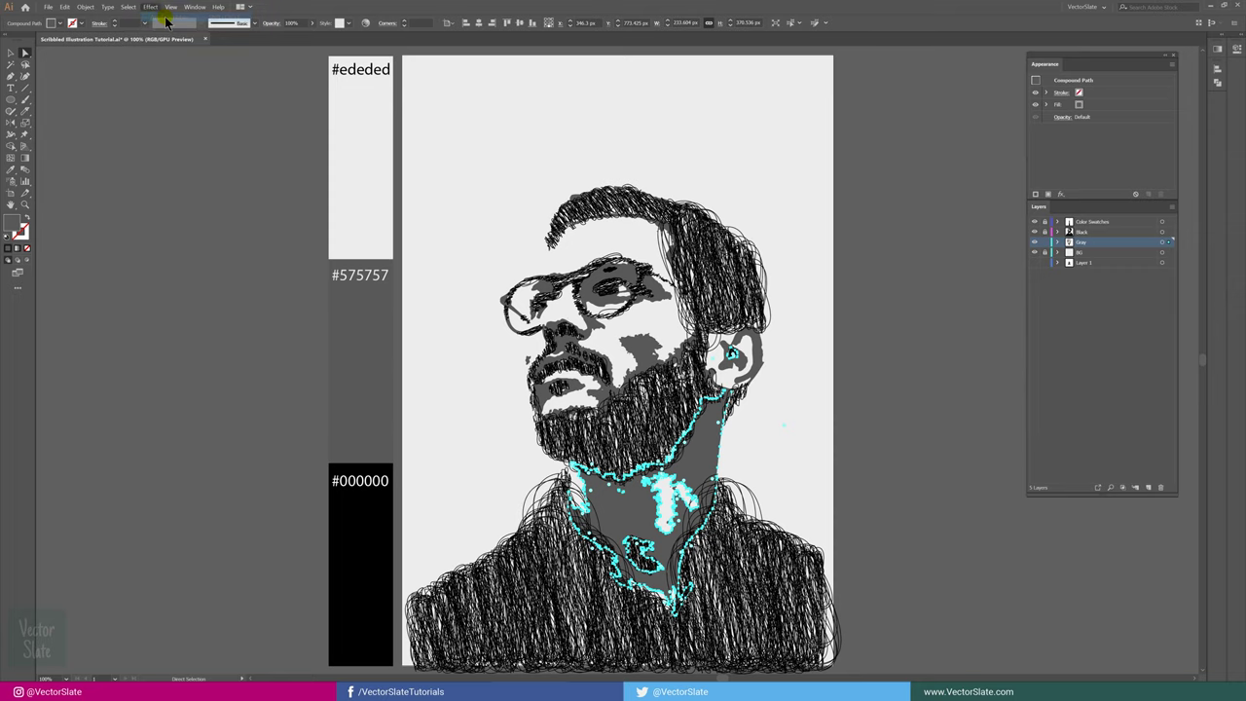
pyautogui.hotkey('ctrl', 'z')
pyautogui.click(151, 7)
pyautogui.click(166, 28)
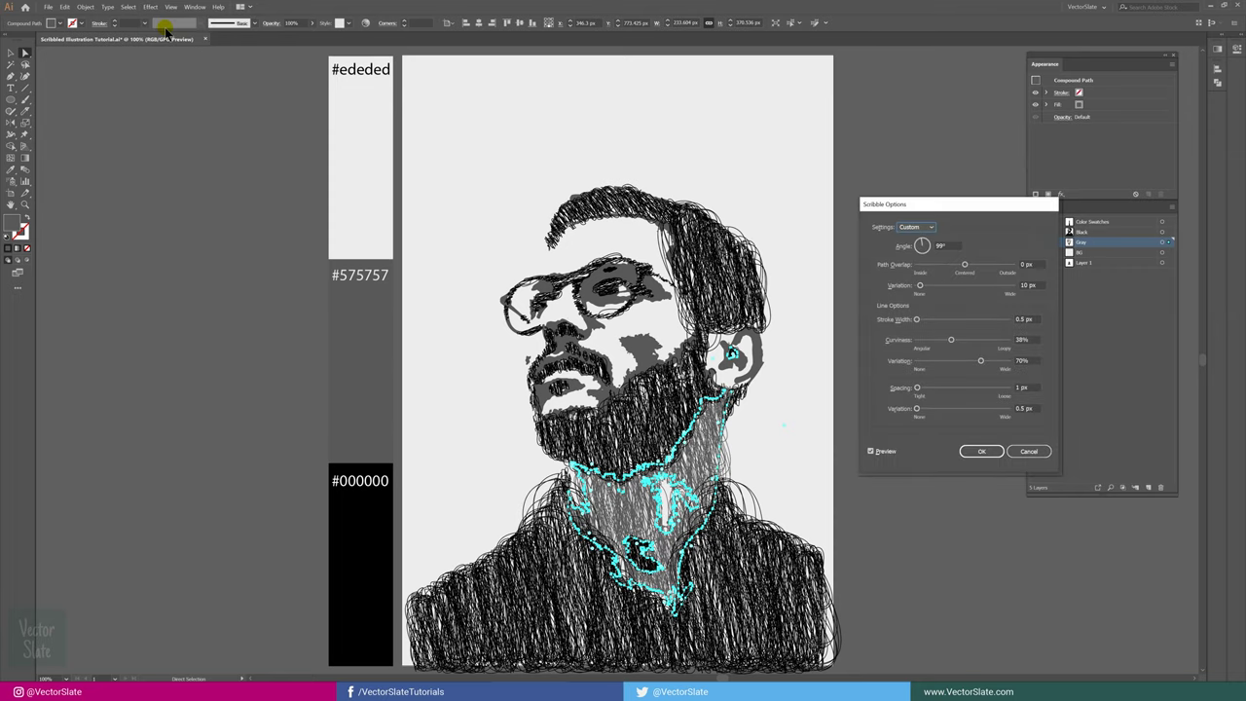
pyautogui.moveTo(862, 201); pyautogui.dragTo(800, 211)
pyautogui.click(883, 256)
pyautogui.press('Up')
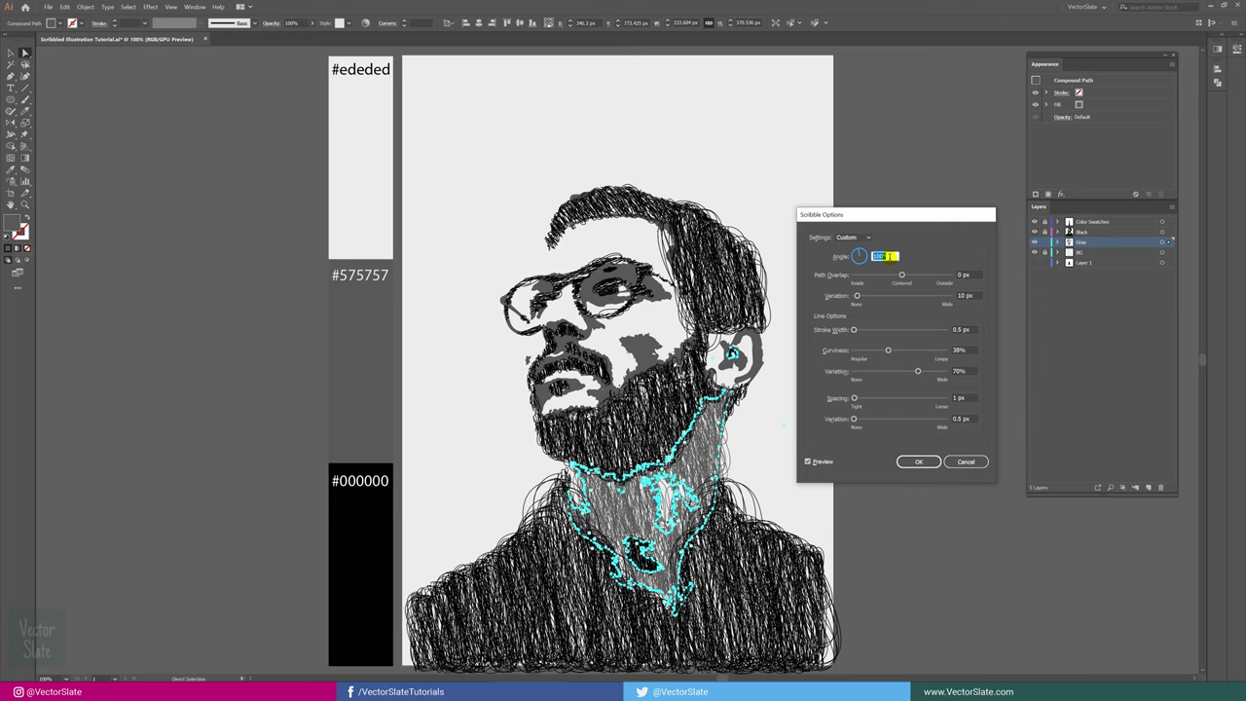
pyautogui.click(971, 330)
pyautogui.press('Down')
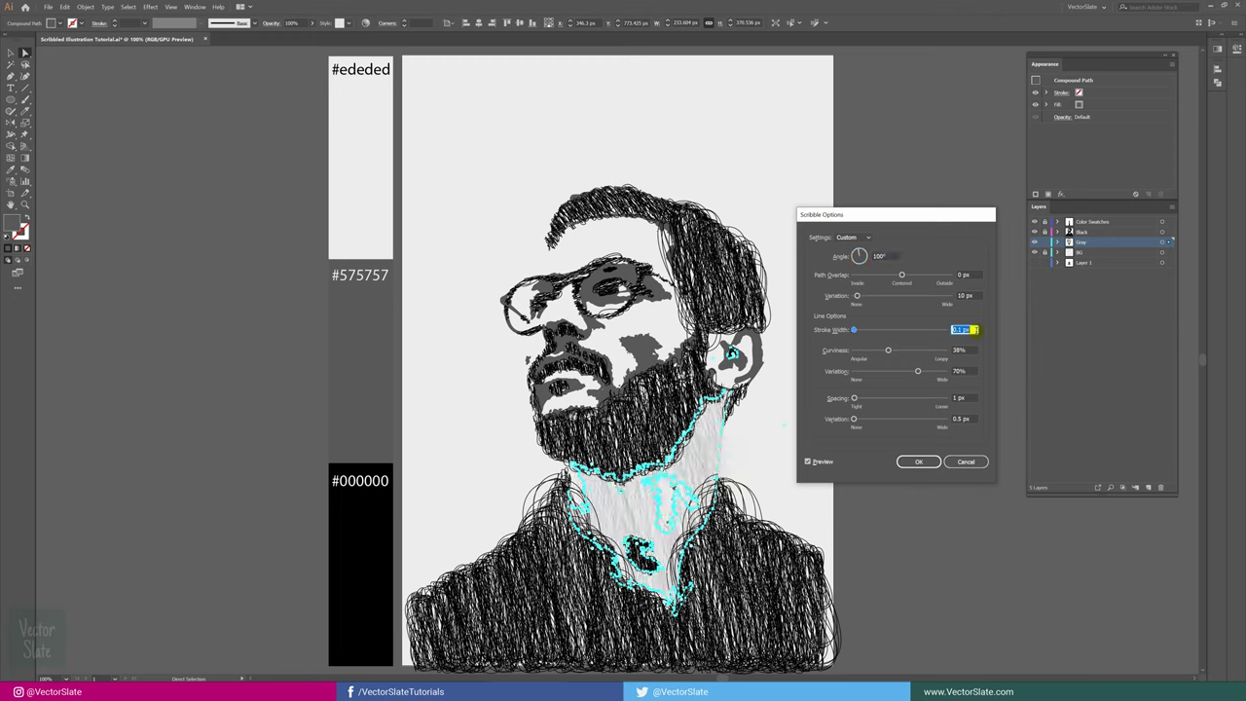
pyautogui.click(969, 349)
pyautogui.press('Down')
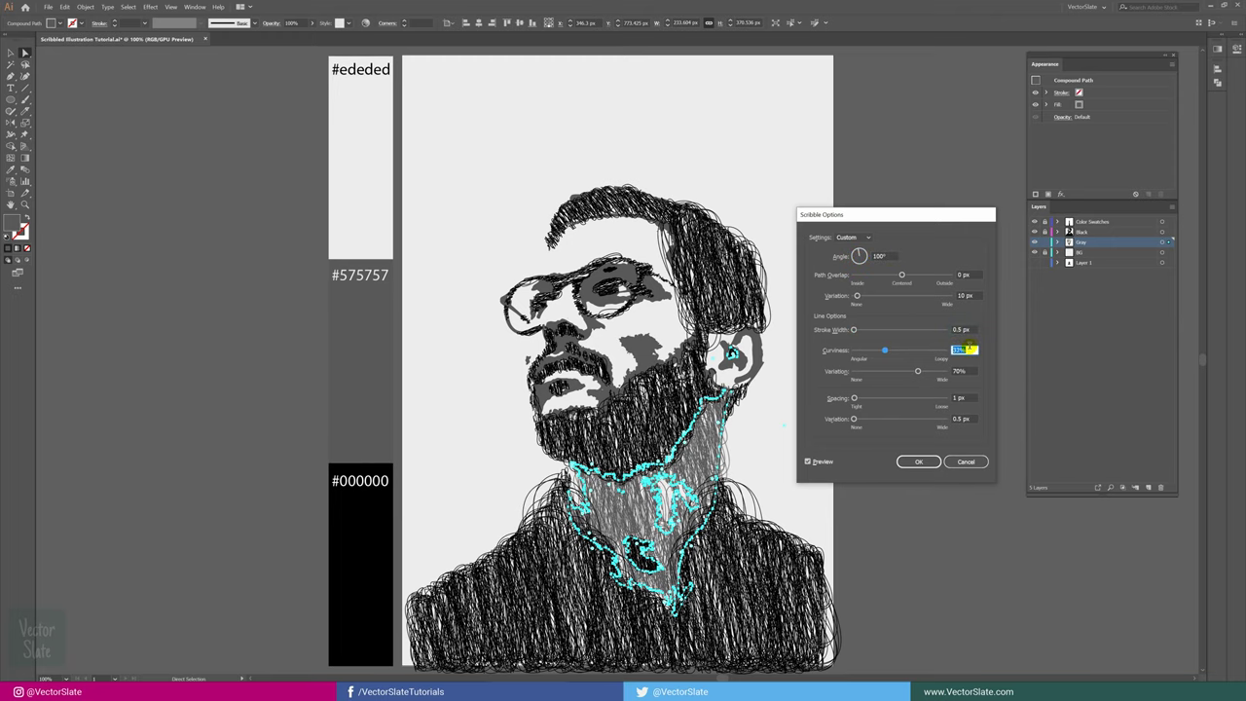
# Step: Set the neck scribble's spacing to 2 px and spacing variation to 1 px, then apply it
pyautogui.click(977, 397)
pyautogui.click(973, 417)
pyautogui.press('Up')
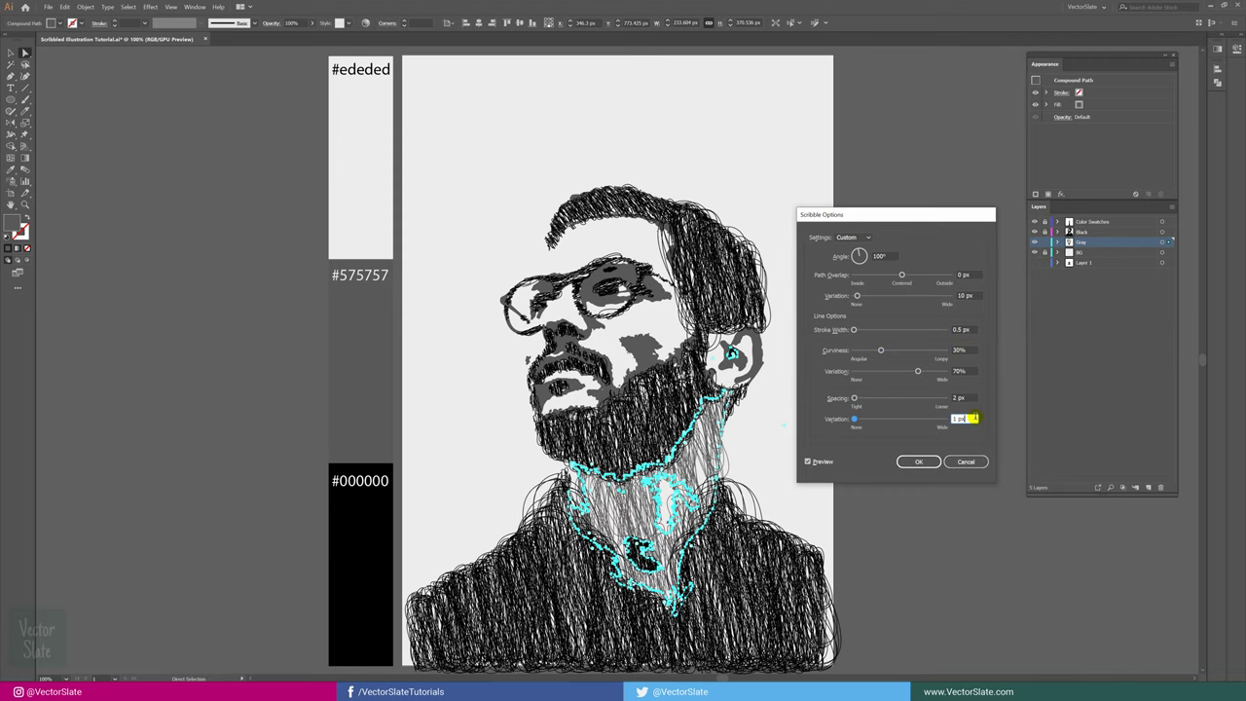
pyautogui.click(915, 461)
pyautogui.keyDown('alt'); pyautogui.scroll(1, 798, 395); pyautogui.keyUp('alt')
pyautogui.click(751, 347)
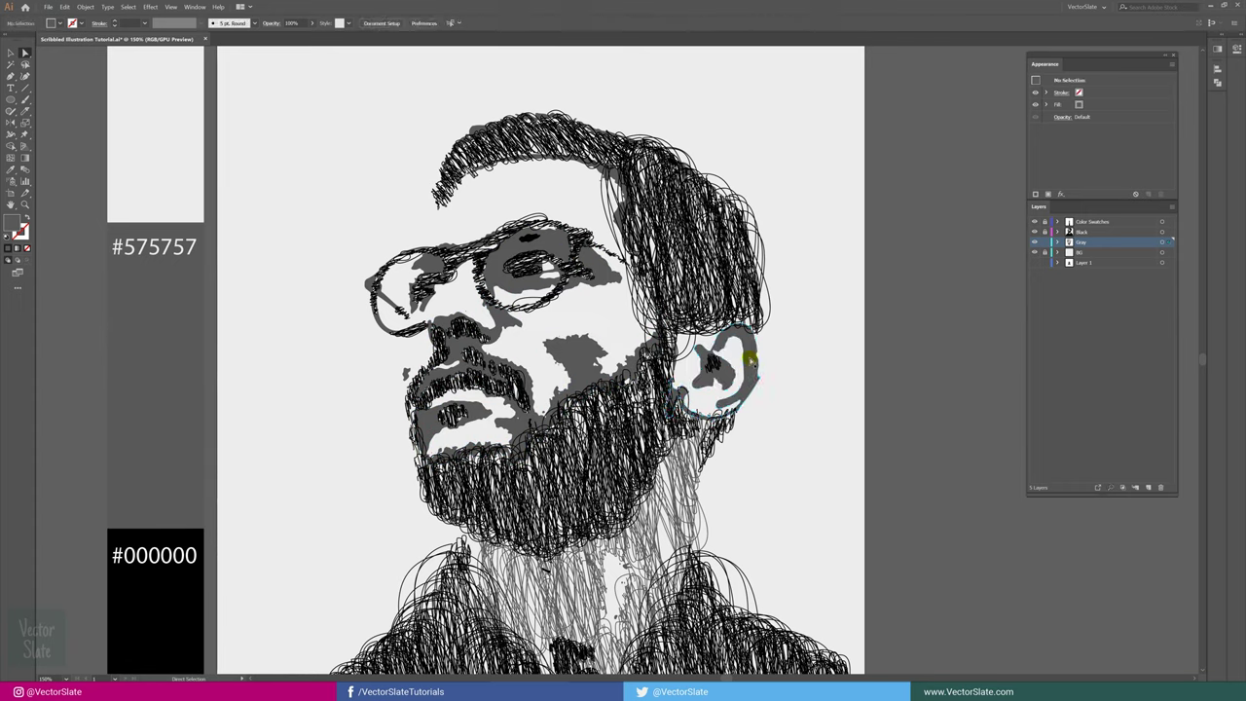
# Step: Copy the neck's scribble appearance onto the gray ear and confirm its Scribble settings
pyautogui.press('i')
pyautogui.click(676, 501)
pyautogui.press('a')
pyautogui.click(1061, 117)
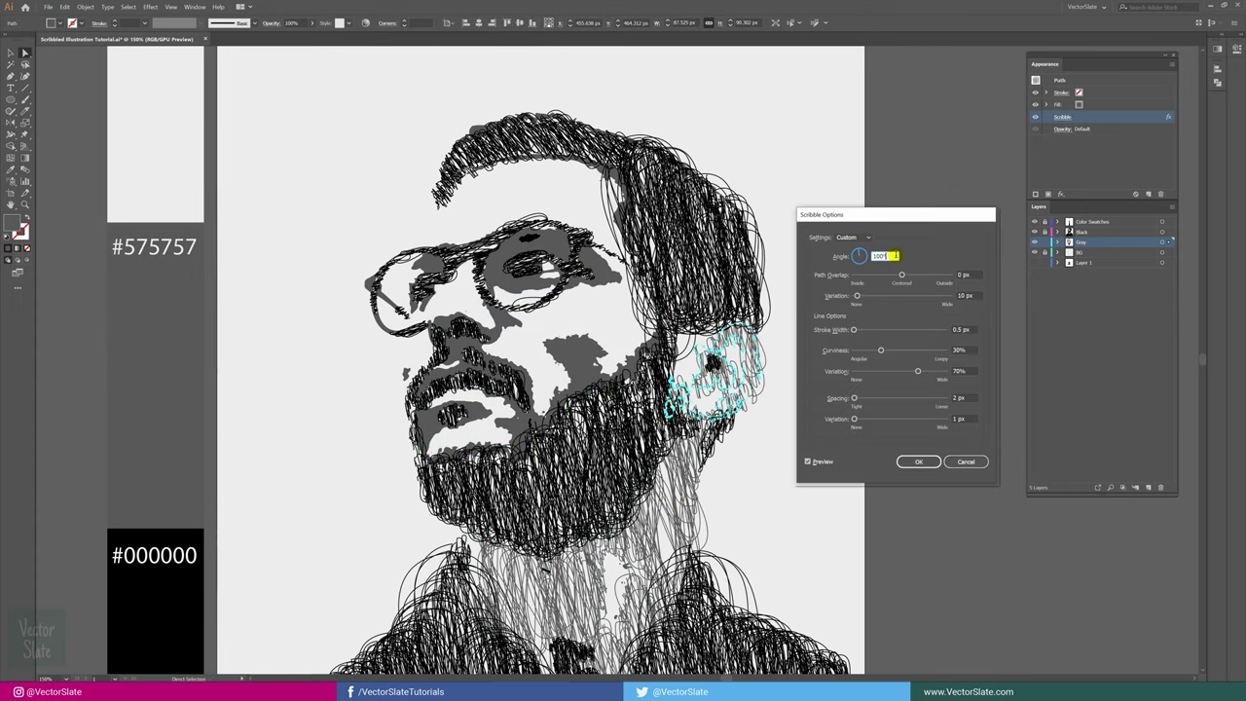
pyautogui.click(918, 462)
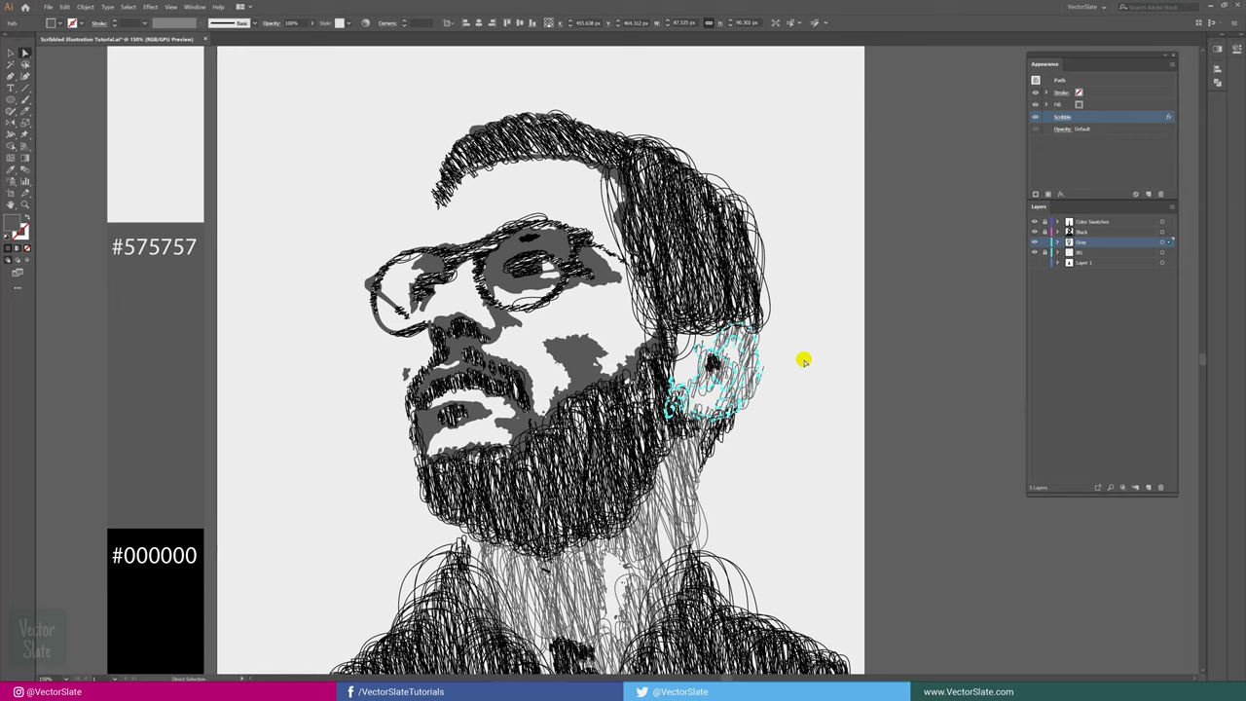
# Step: Give the gray face shading the neck's scribble and raise its hatching angle slightly
pyautogui.click(580, 366)
pyautogui.press('i')
pyautogui.click(650, 517)
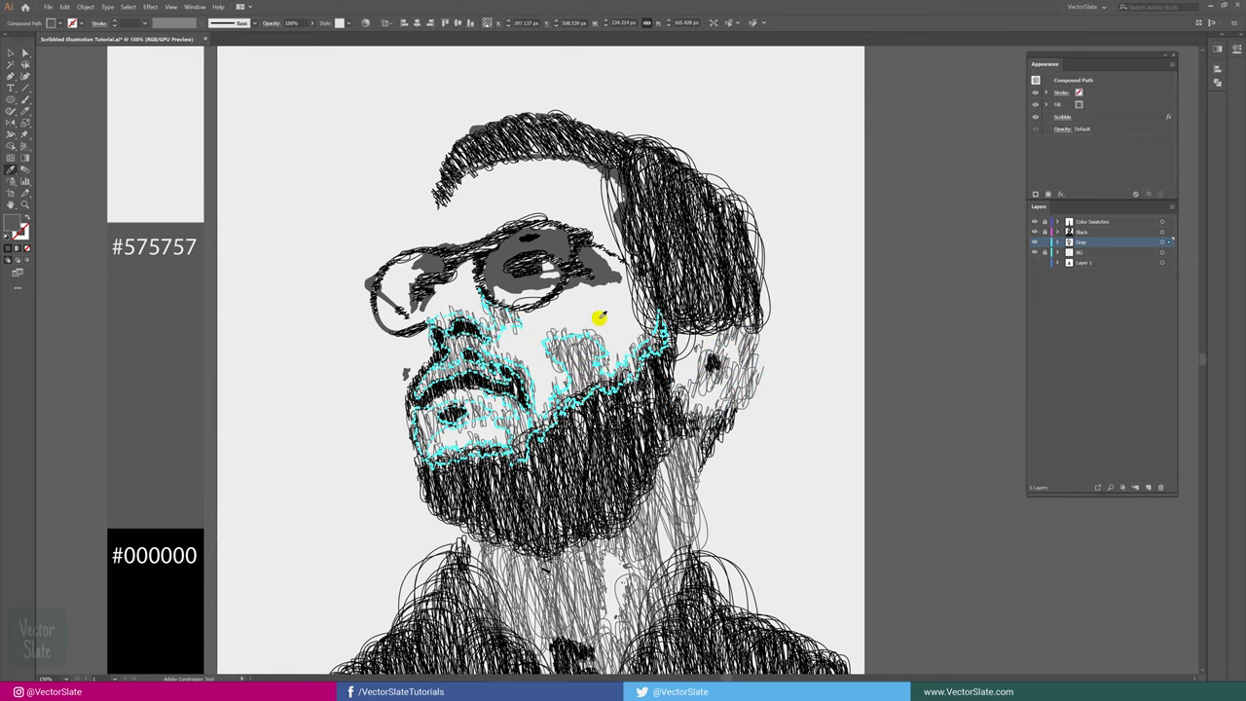
pyautogui.click(1062, 117)
pyautogui.moveTo(856, 208); pyautogui.dragTo(763, 226)
pyautogui.doubleClick(791, 269)
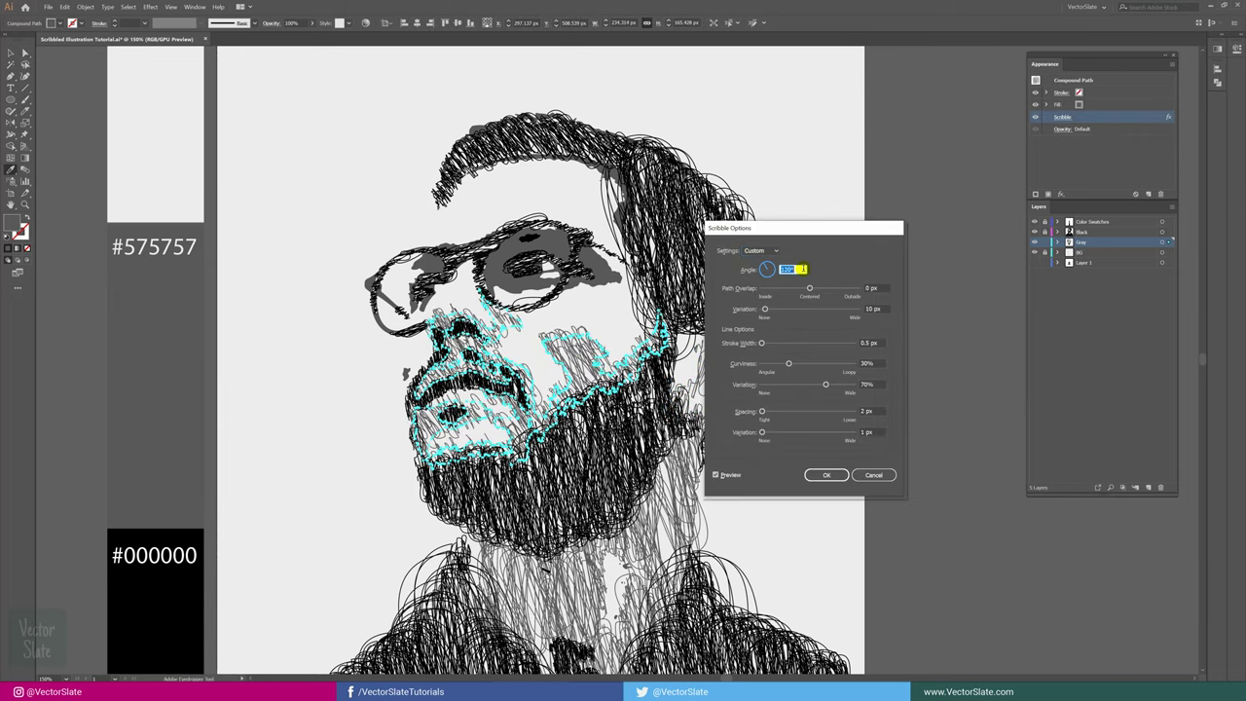
pyautogui.press('Up')
pyautogui.press('Up')
pyautogui.press('Up')
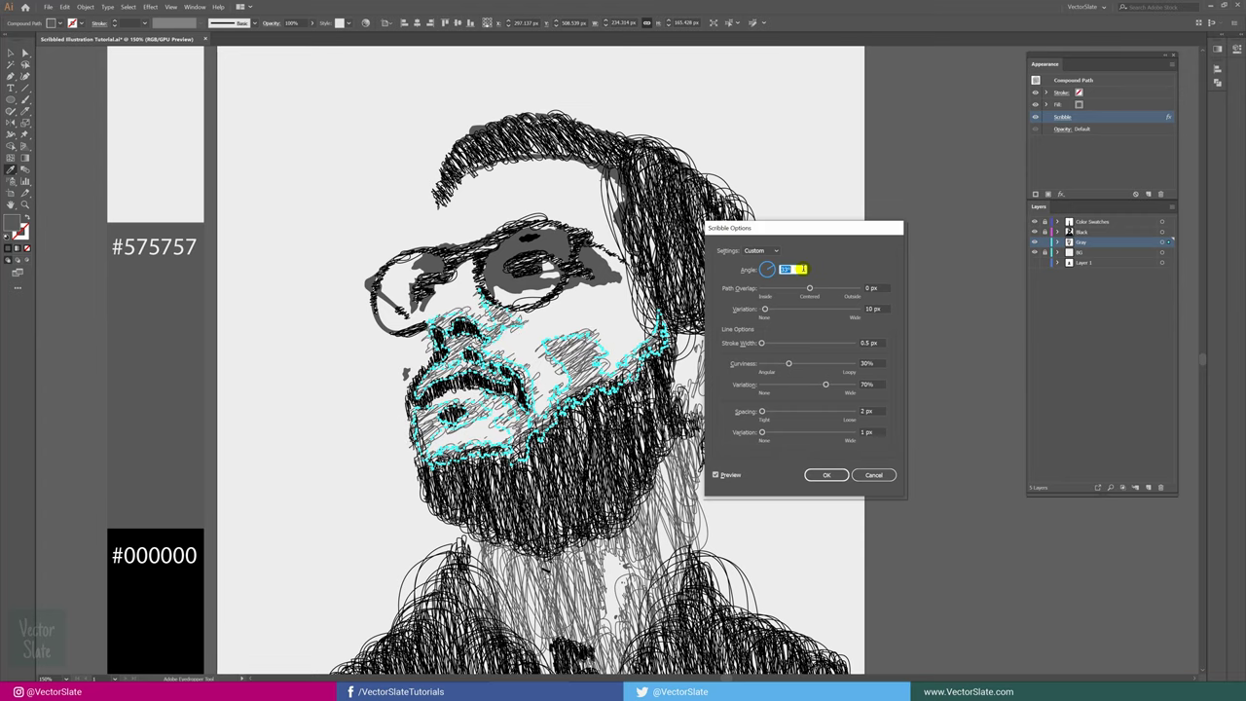
pyautogui.press('Up')
pyautogui.click(829, 474)
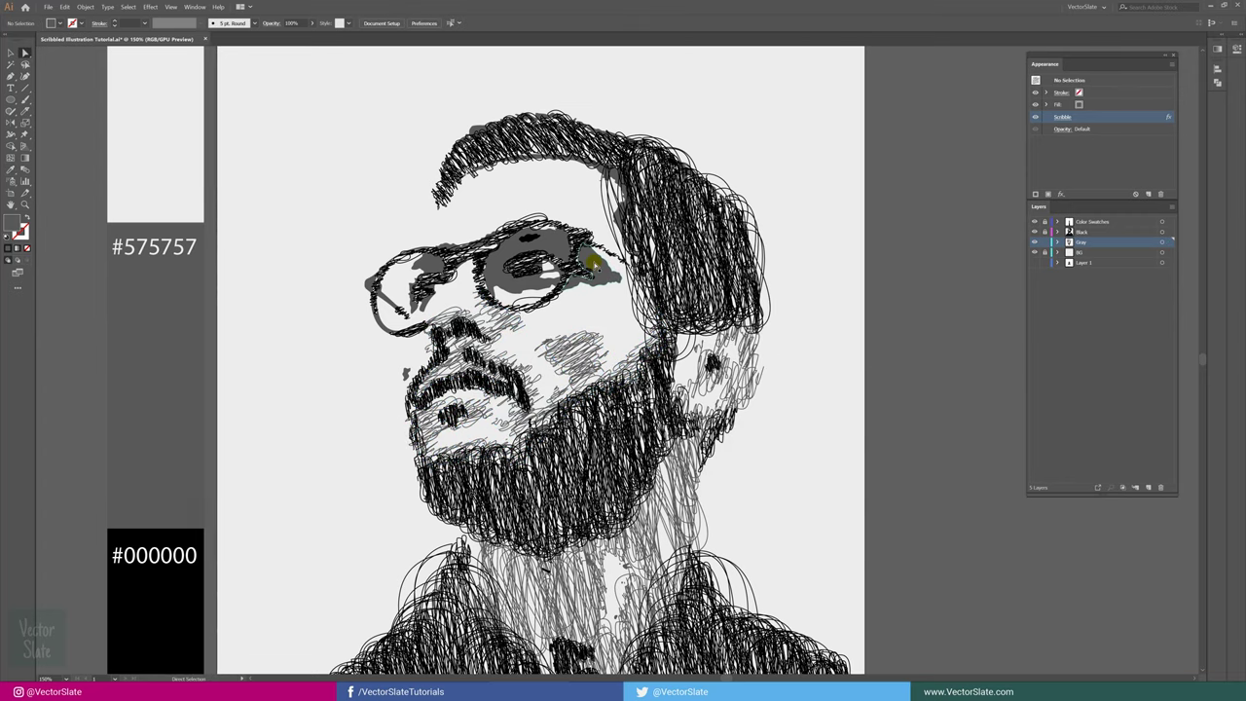
# Step: Copy the scribble look onto the gray lens shapes and confirm their settings
pyautogui.keyDown('ctrl'); pyautogui.click(592, 264); pyautogui.keyUp('ctrl')
pyautogui.press('i')
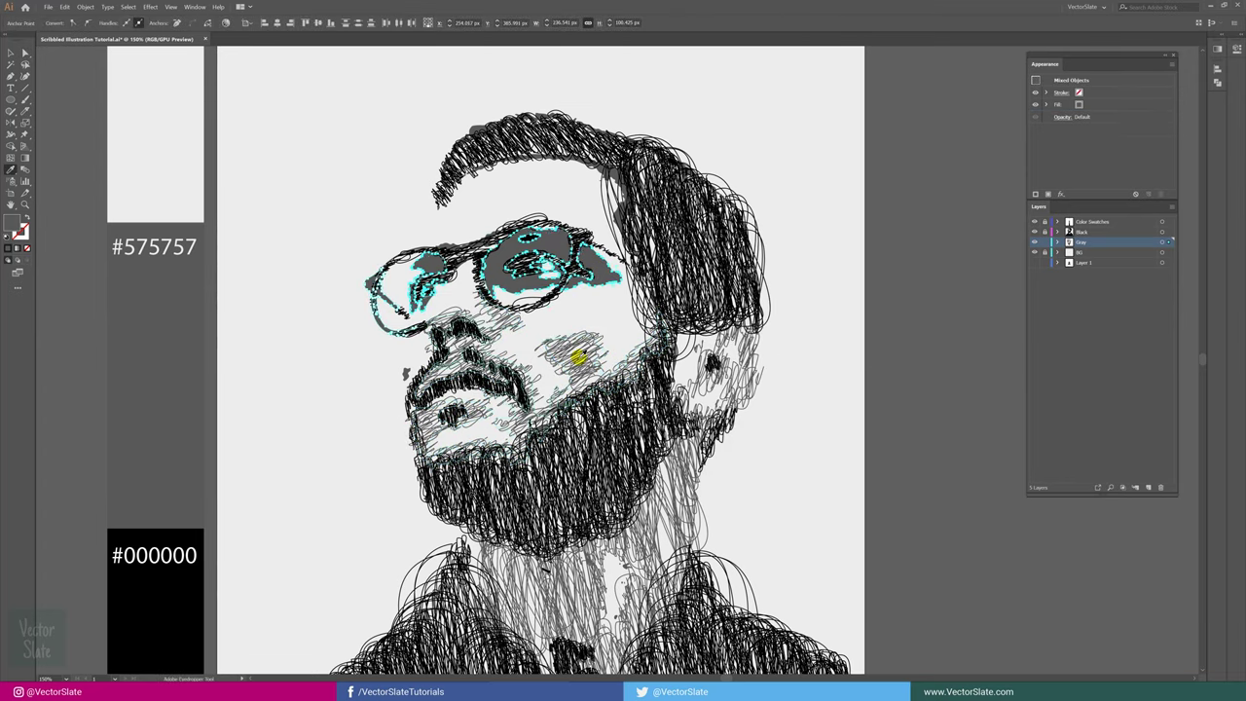
pyautogui.click(570, 354)
pyautogui.press('v')
pyautogui.click(1061, 116)
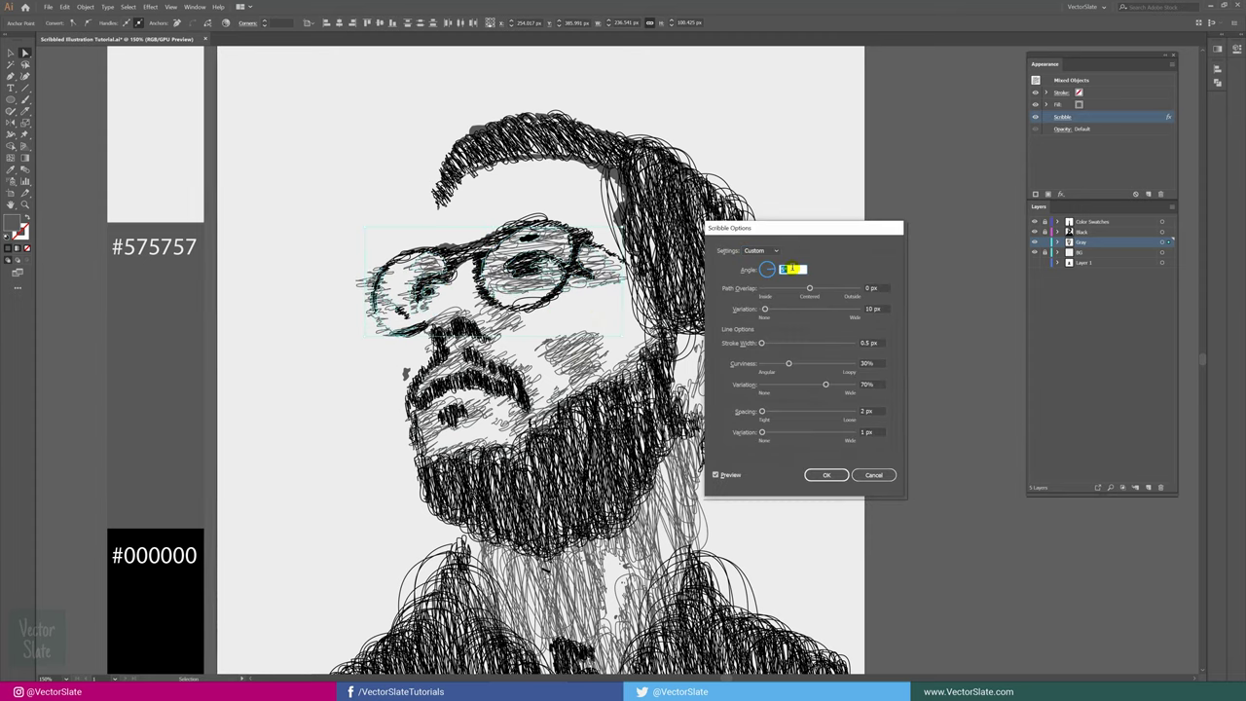
pyautogui.click(835, 474)
# Step: Set the left glasses frame's scribble angle to 115° and copy it onto the top frame
pyautogui.click(379, 317)
pyautogui.click(1061, 117)
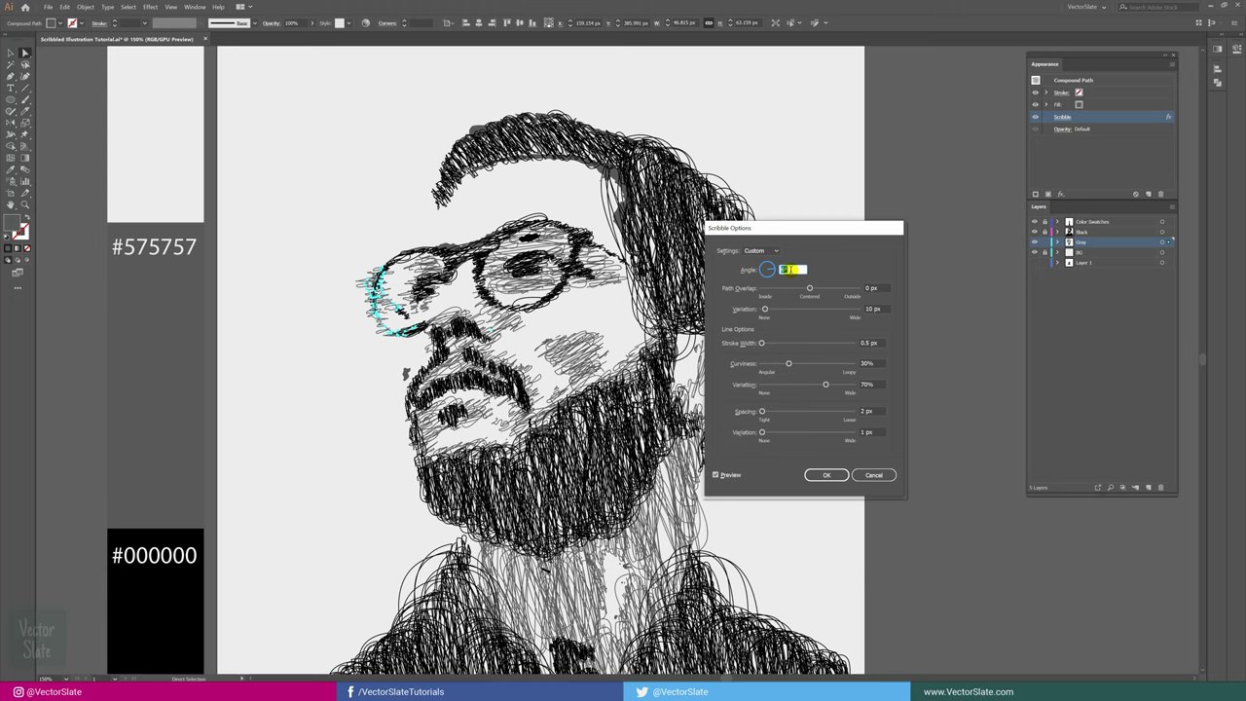
pyautogui.click(876, 308)
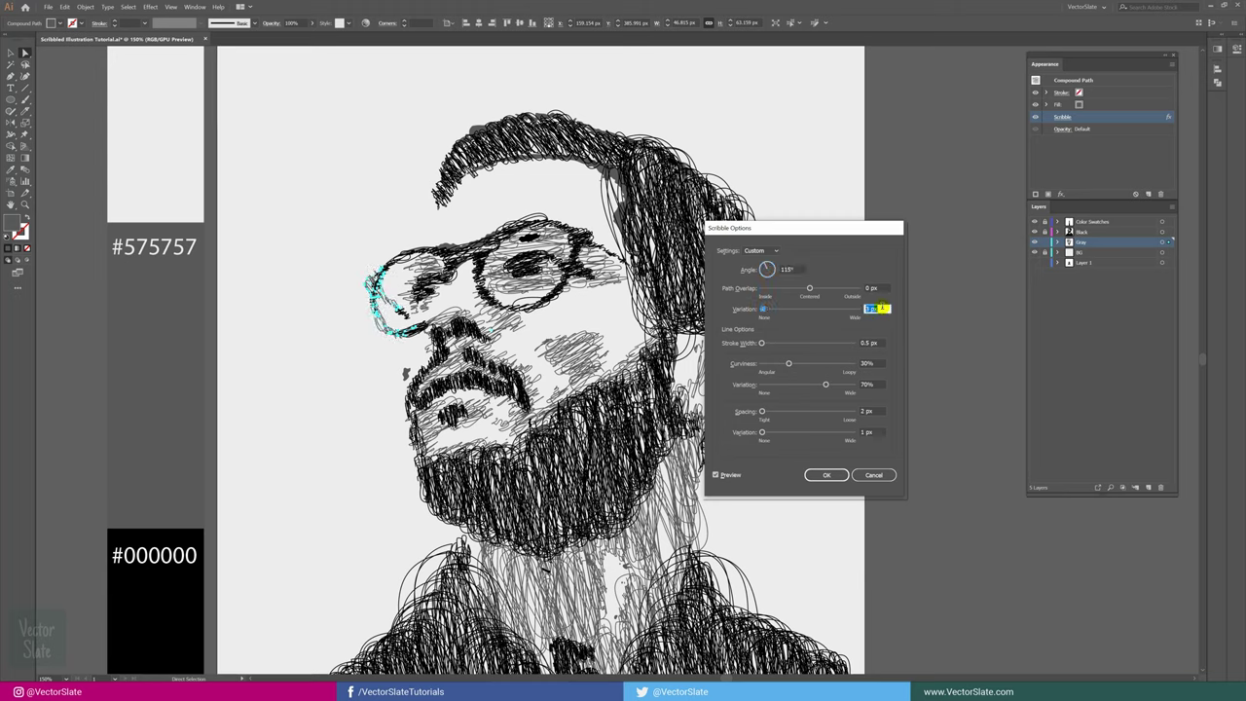
pyautogui.press('Return')
pyautogui.click(440, 239)
pyautogui.press('i')
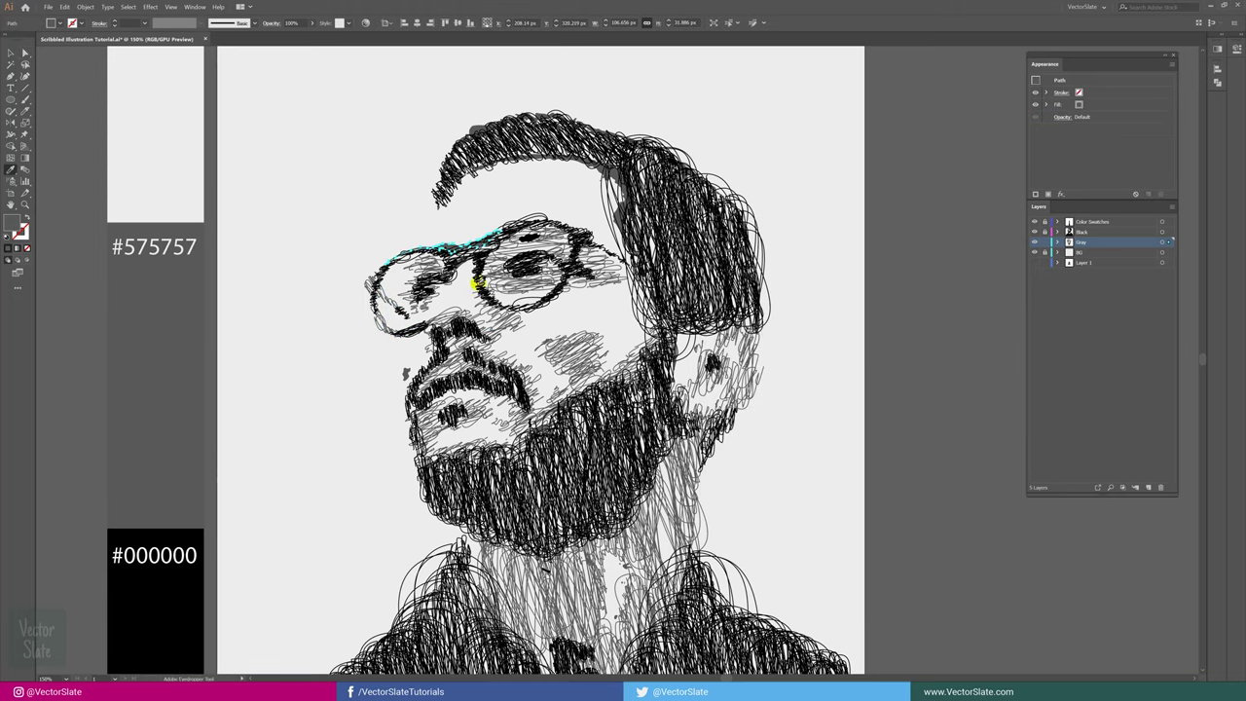
pyautogui.click(510, 282)
pyautogui.keyDown('ctrl'); pyautogui.click(595, 173); pyautogui.keyUp('ctrl')
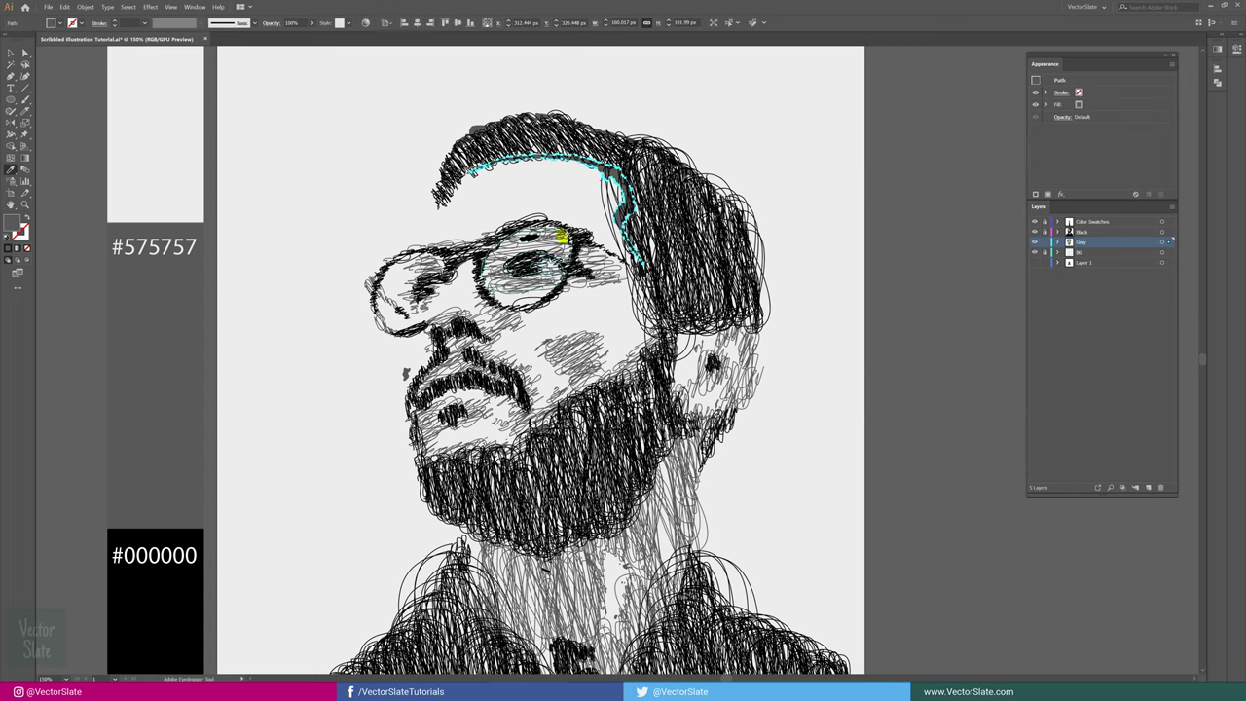
# Step: Deselect, zoom out to the whole artboard, and Shift-select the black jacket, beard and hair
pyautogui.press('a')
pyautogui.click(403, 133)
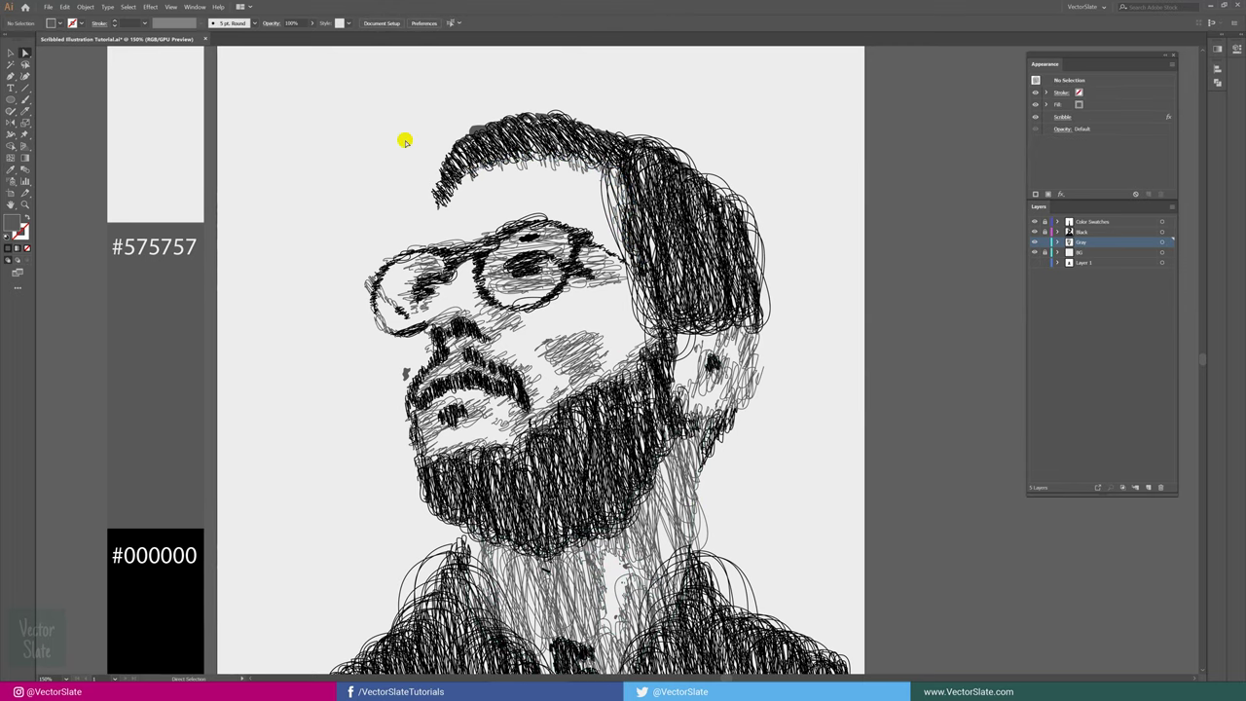
pyautogui.click(477, 124)
pyautogui.hotkey('ctrl', 'shift', 'a')
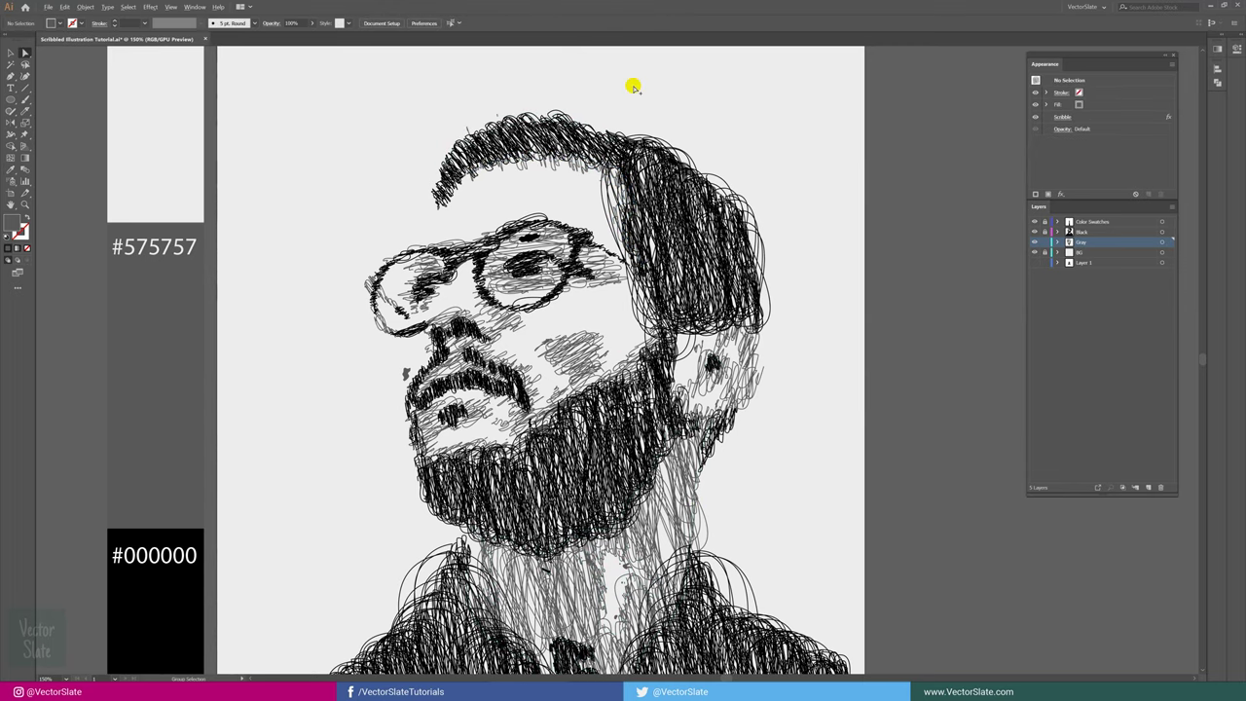
pyautogui.hotkey('ctrl', '-')
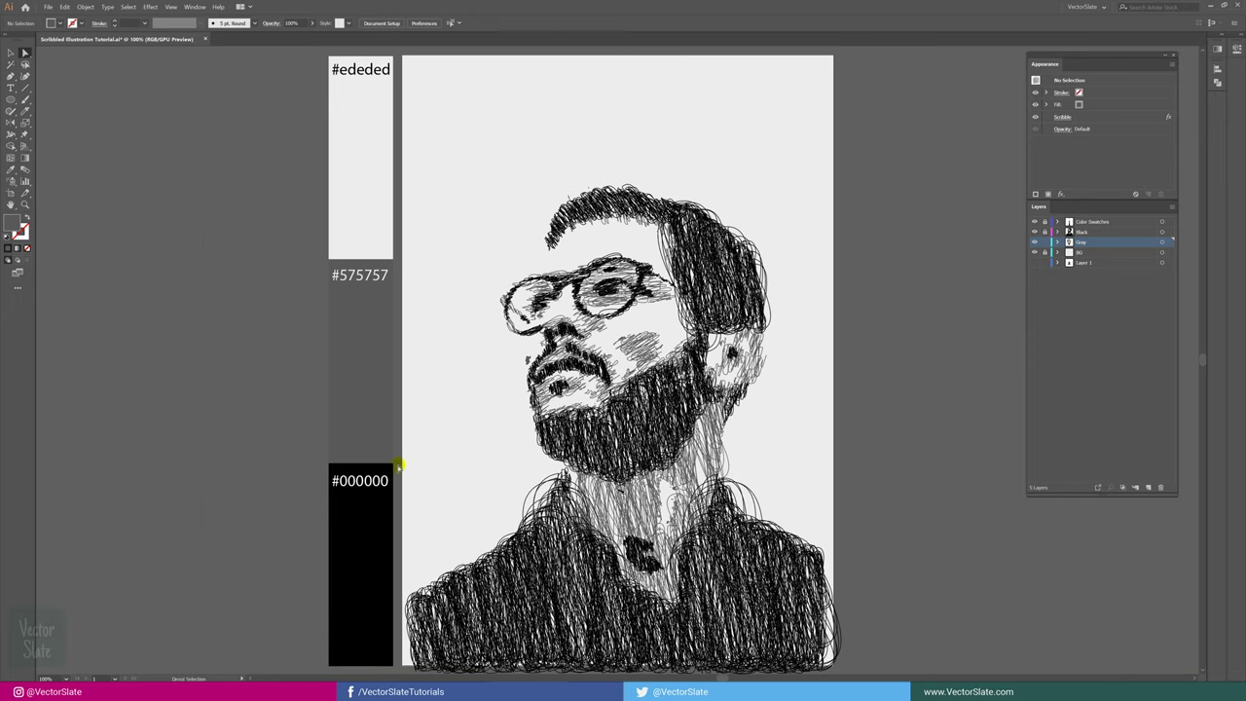
pyautogui.click(576, 573)
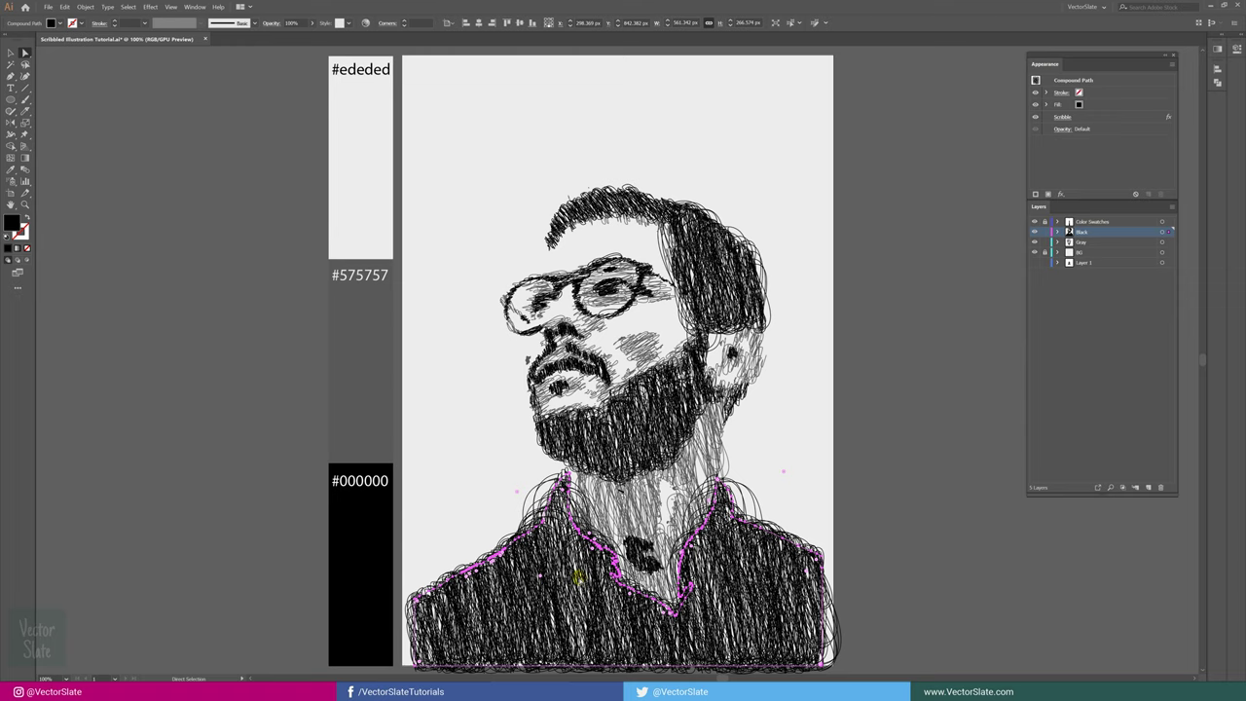
pyautogui.keyDown('shift'); pyautogui.click(615, 441); pyautogui.keyUp('shift')
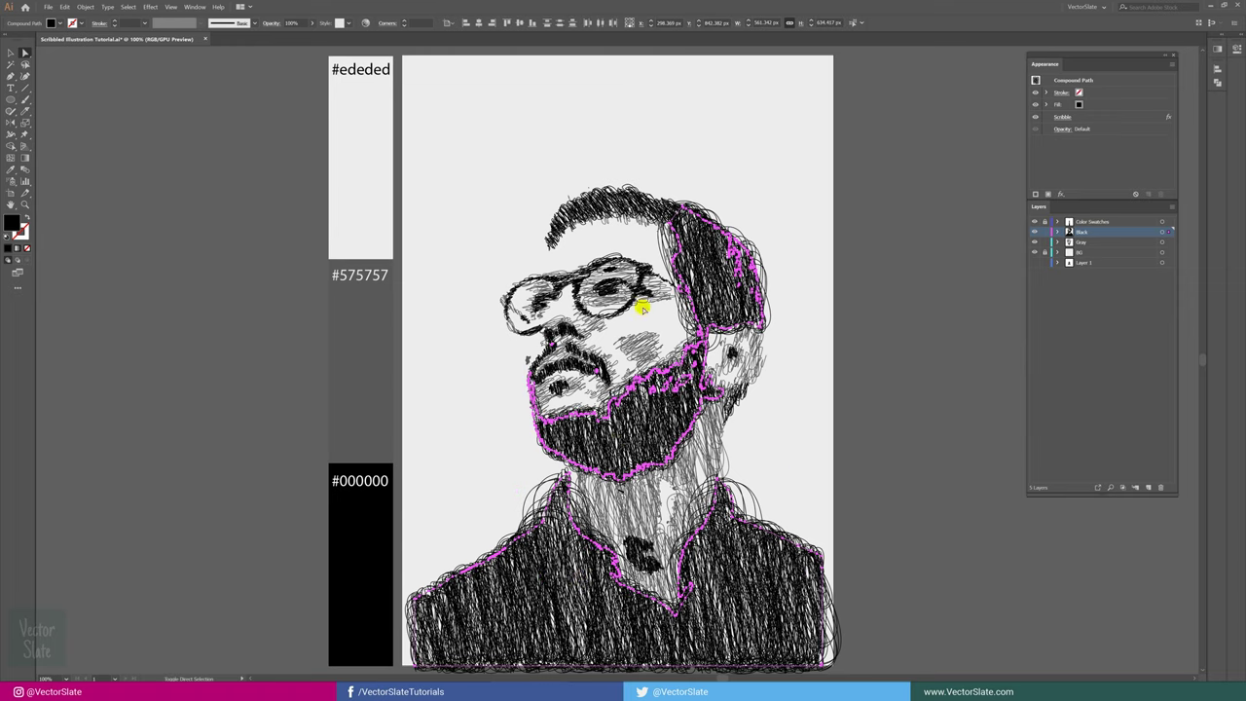
pyautogui.keyDown('shift'); pyautogui.click(609, 206); pyautogui.keyUp('shift')
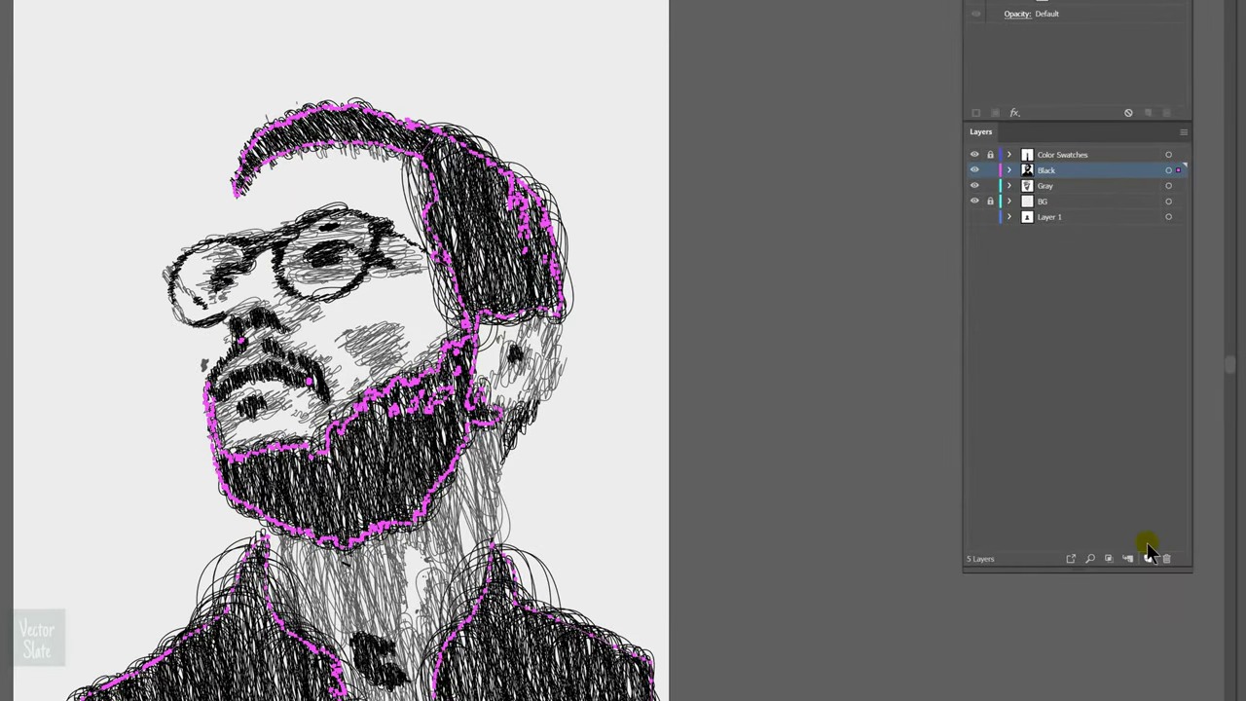
# Step: Create a new layer named Extra Strokes and place it below the Gray layer
pyautogui.click(1147, 558)
pyautogui.doubleClick(1046, 169)
pyautogui.write('Extra Stroke')
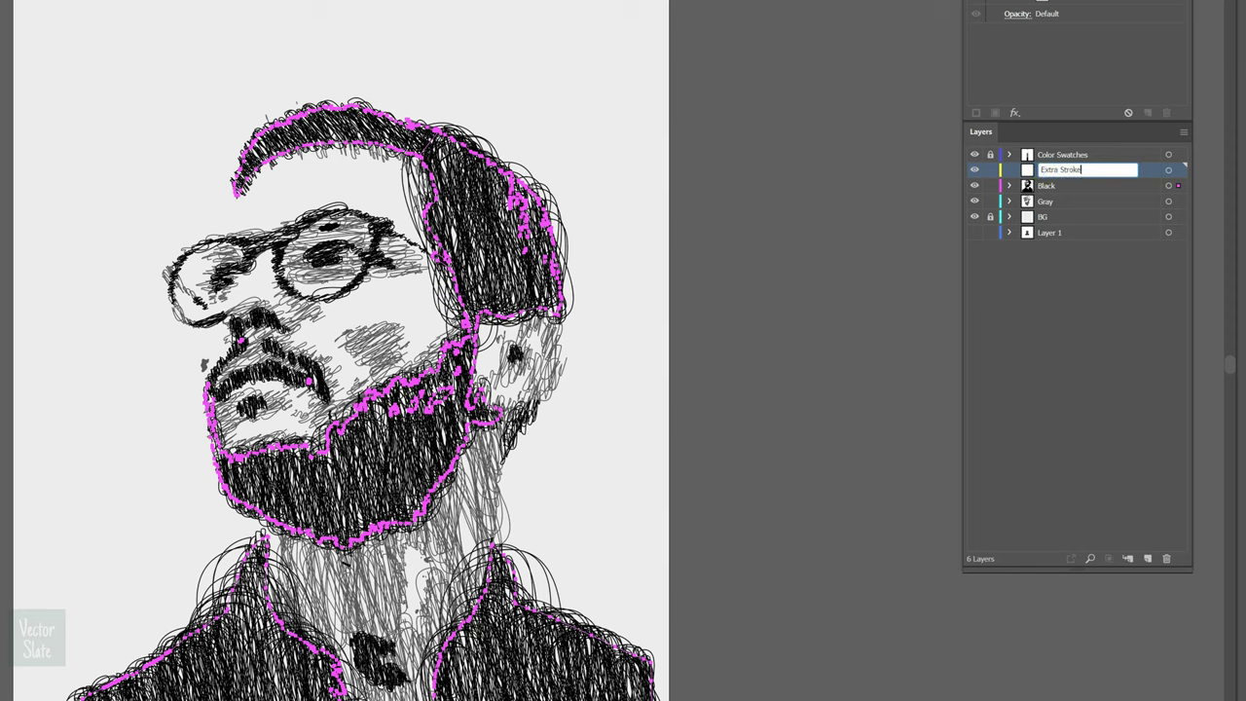
pyautogui.write('s')
pyautogui.press('Return')
pyautogui.moveTo(1046, 171); pyautogui.dragTo(1057, 208)
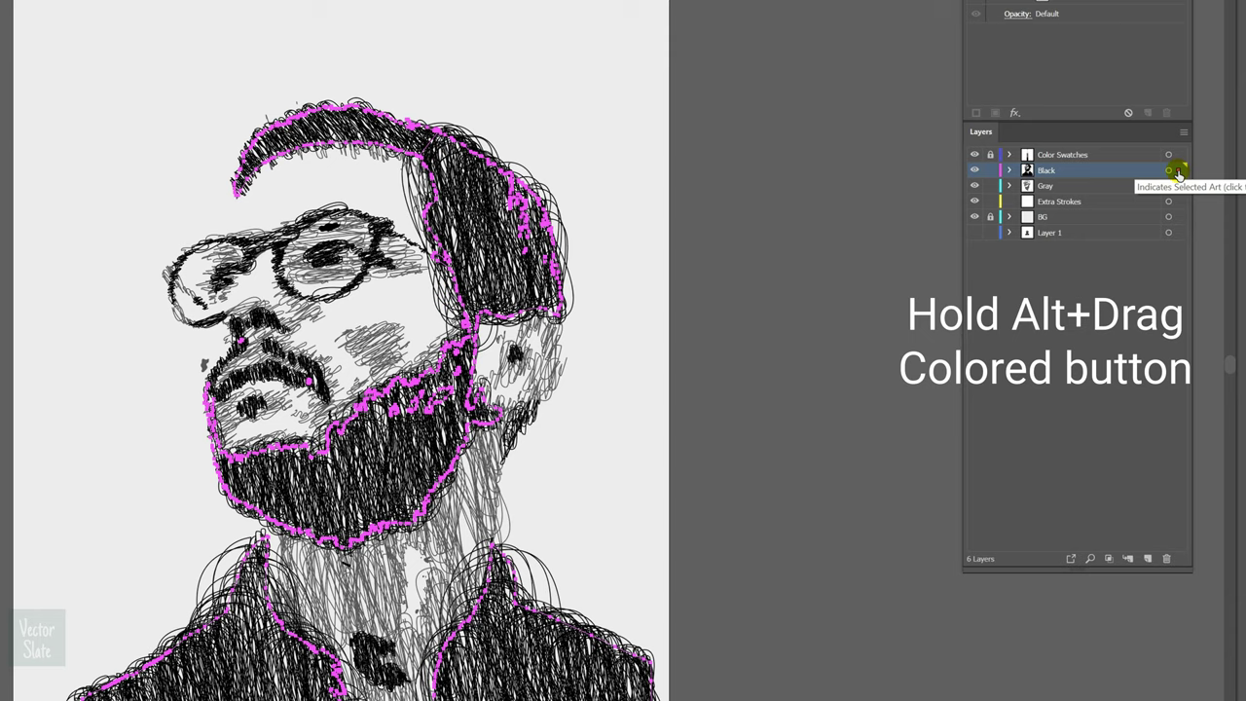
# Step: Copy the black shapes onto Extra Strokes, delete two stray face marks, and lock Black and Gray
pyautogui.moveTo(1178, 171); pyautogui.dragTo(1182, 202)
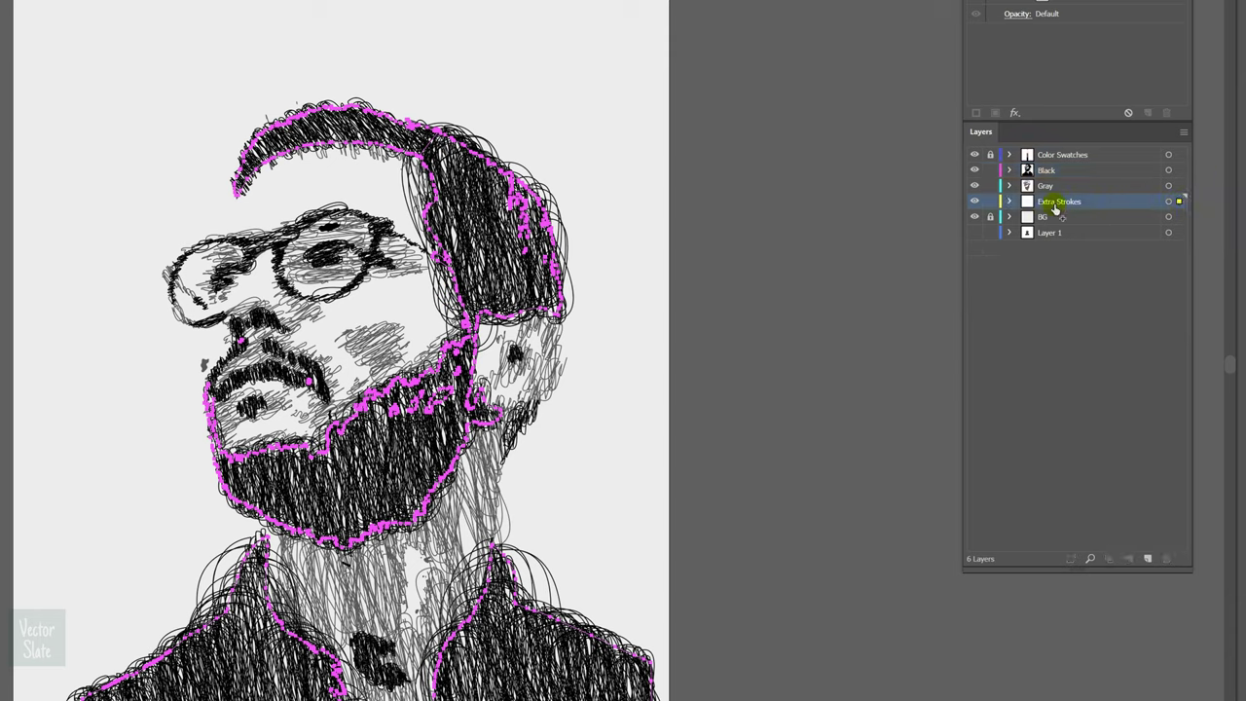
pyautogui.moveTo(974, 172); pyautogui.dragTo(974, 186)
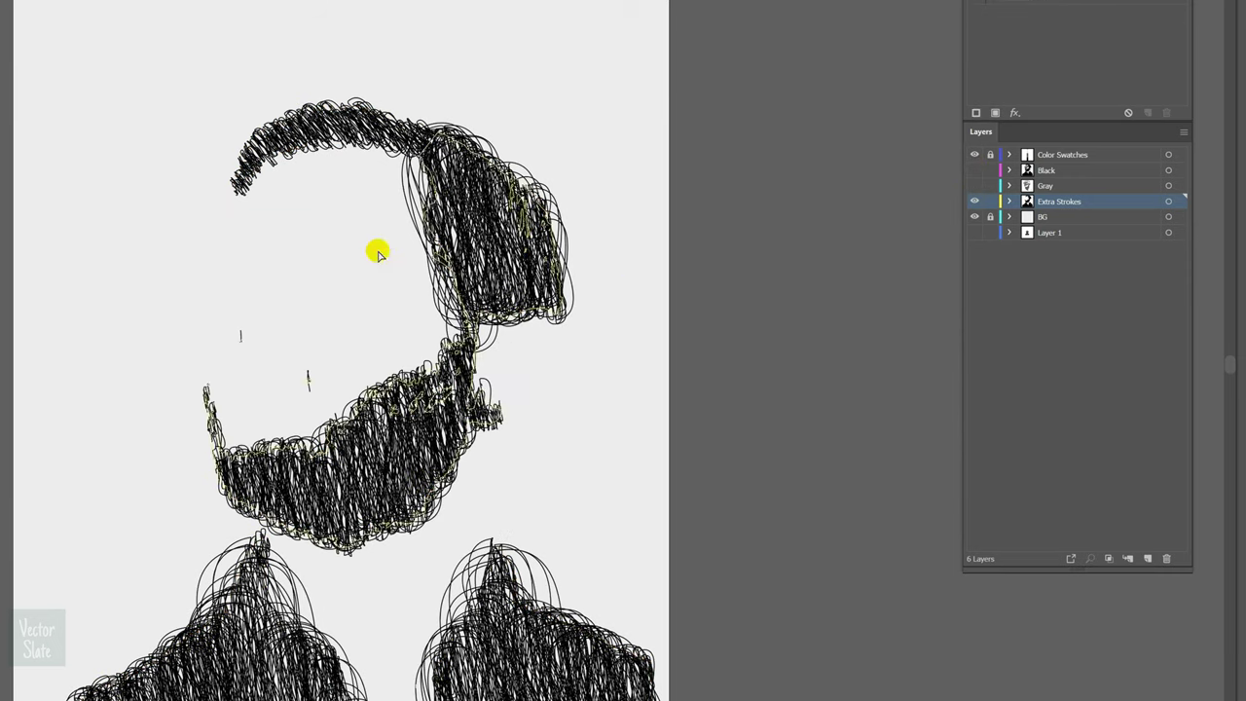
pyautogui.moveTo(212, 284); pyautogui.dragTo(282, 362)
pyautogui.press('Delete')
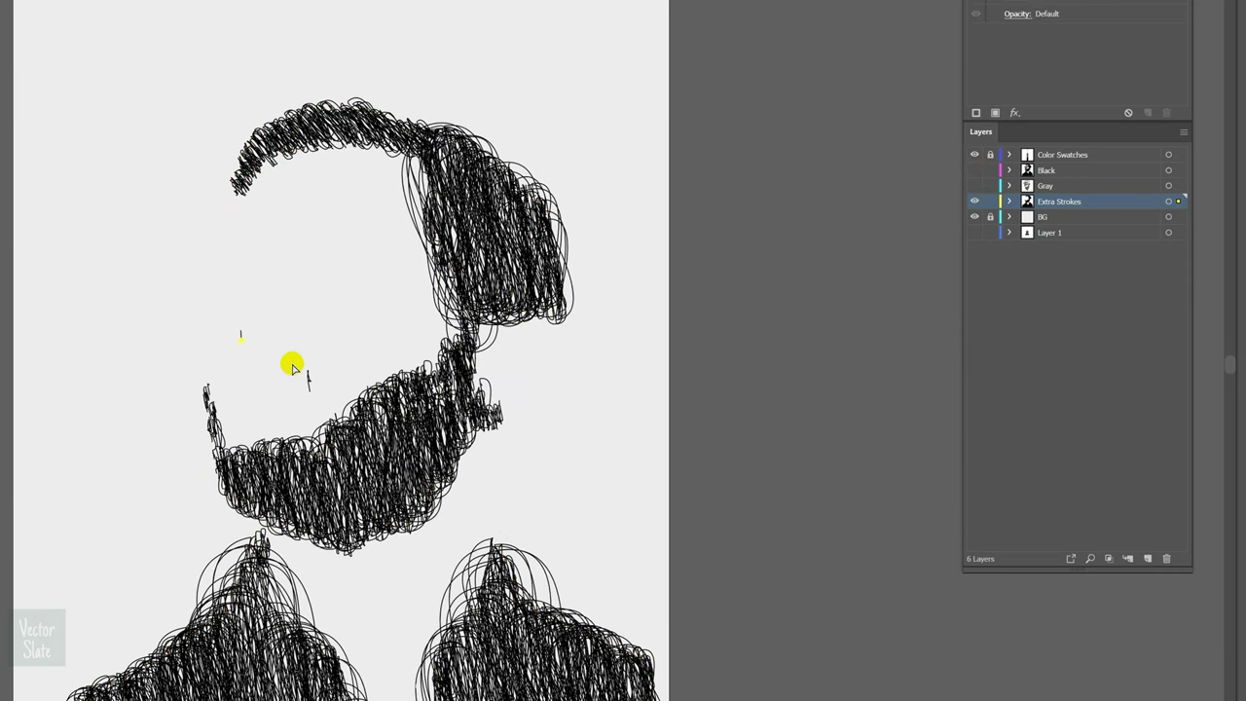
pyautogui.moveTo(974, 170); pyautogui.dragTo(993, 177)
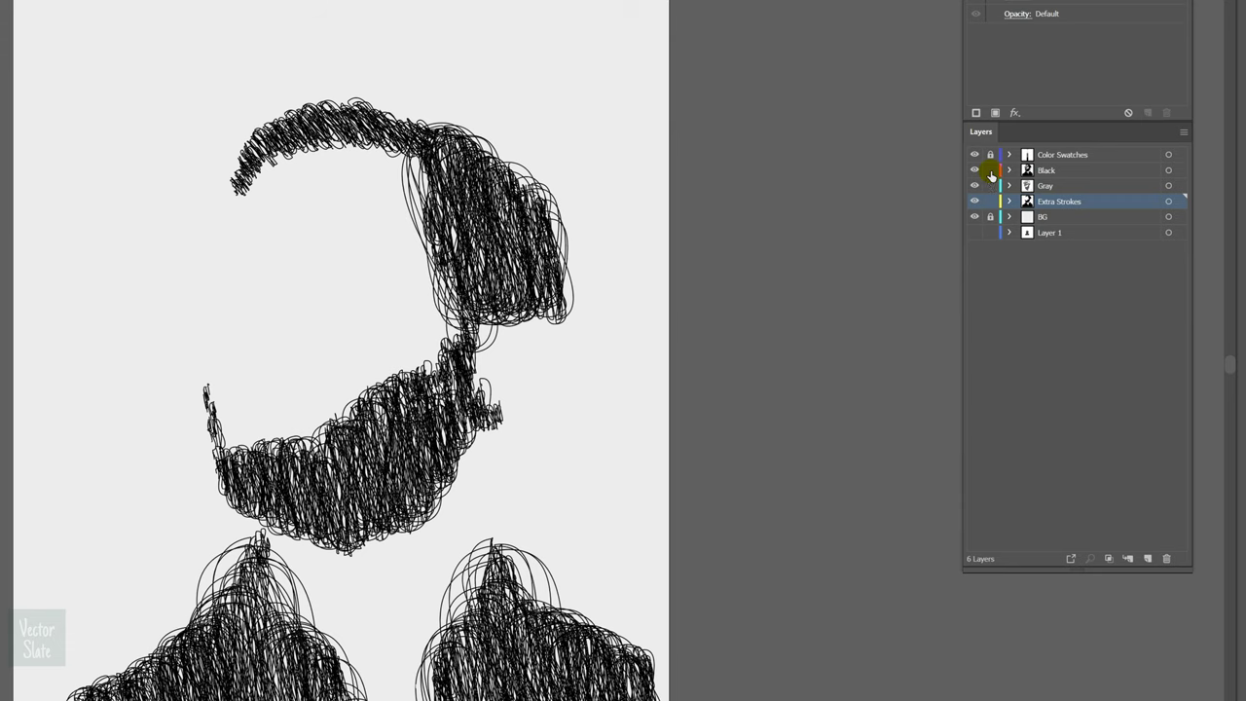
pyautogui.click(989, 172)
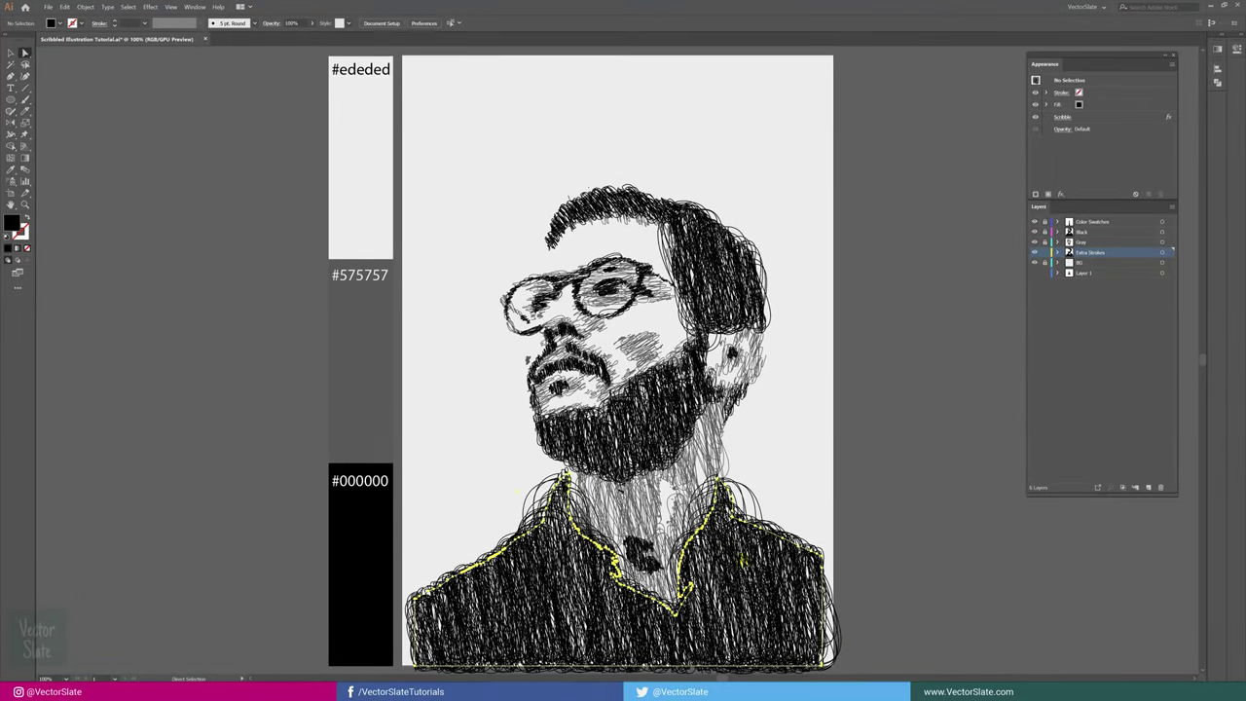
# Step: Select the jacket copy and set its scribble angle to 74°
pyautogui.click(516, 492)
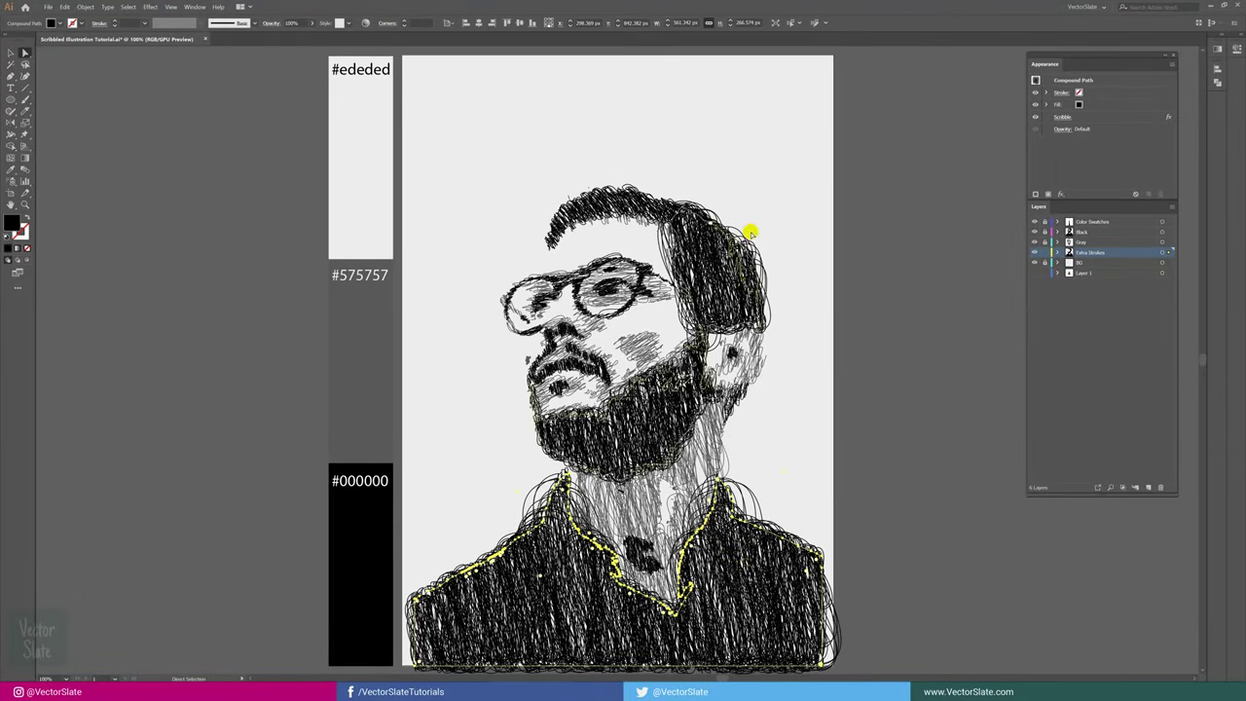
pyautogui.click(1061, 116)
pyautogui.moveTo(796, 231); pyautogui.dragTo(881, 250)
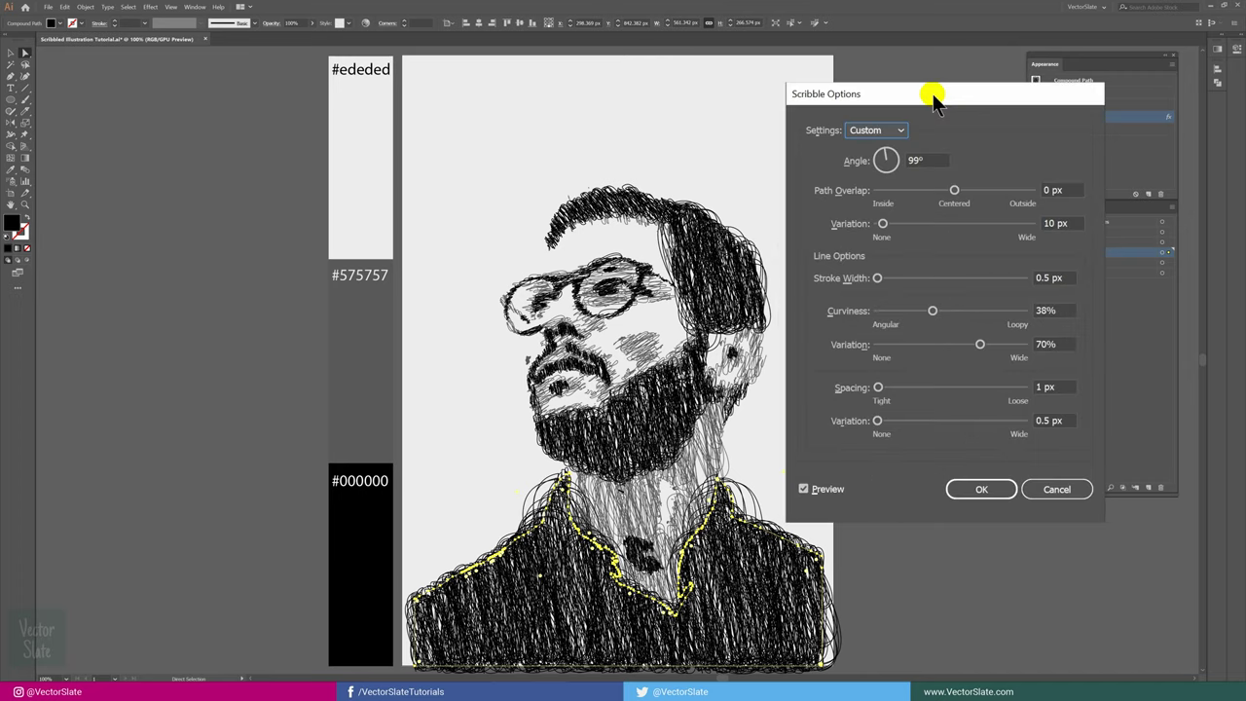
pyautogui.click(932, 160)
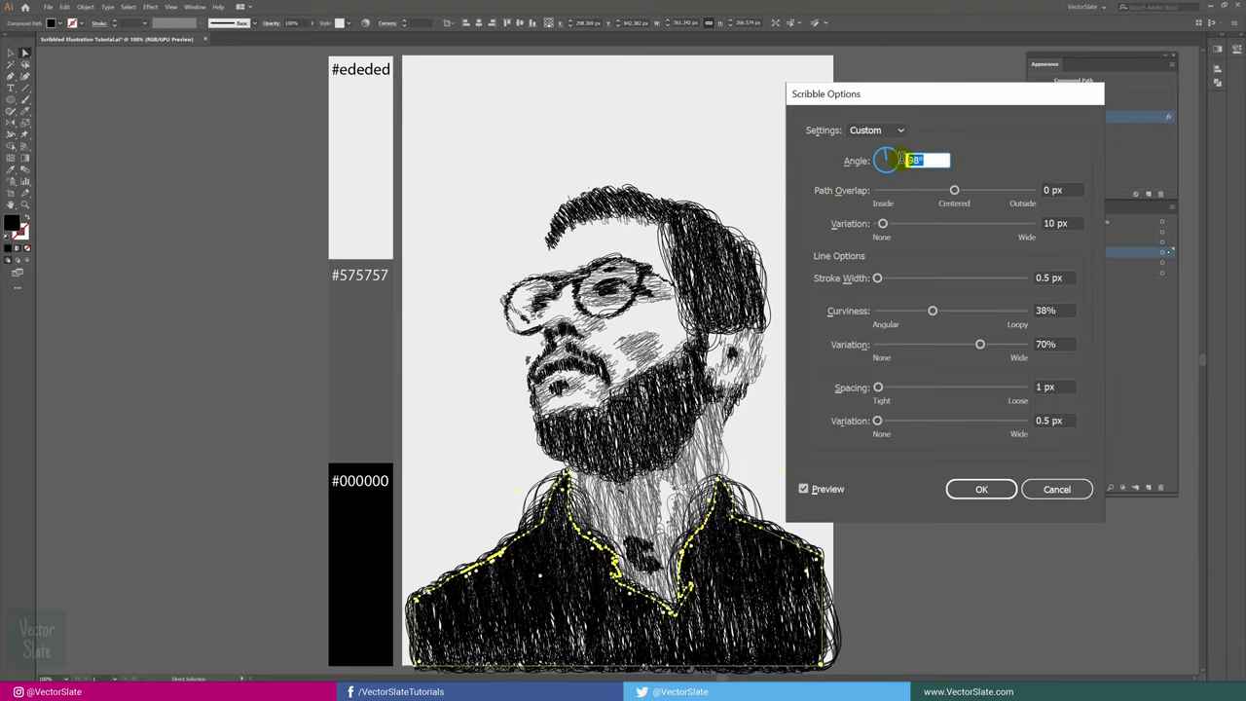
pyautogui.write('74')
pyautogui.press('Tab')
# Step: Set overlap variation 90 px, stroke 0.2 px, curviness 100% (variation 100%), spacing 3 px (variation 1 px)
pyautogui.doubleClick(1070, 224)
pyautogui.write('90')
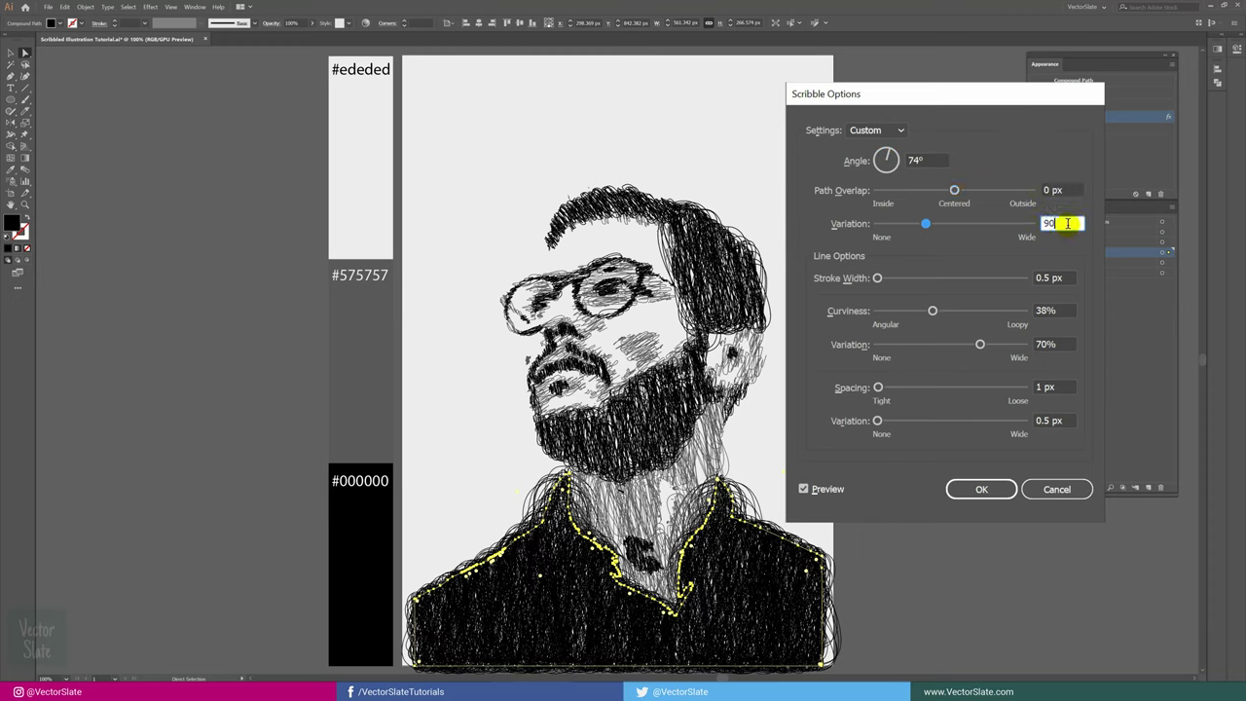
pyautogui.click(1072, 277)
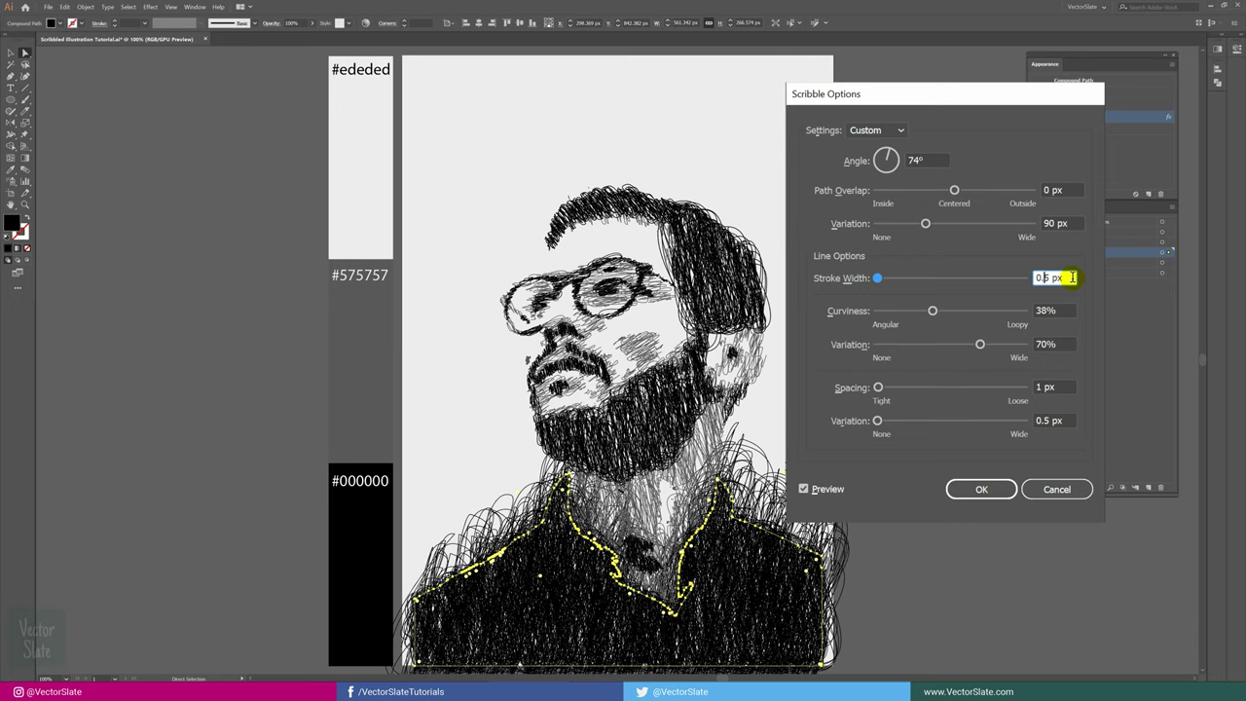
pyautogui.write('2')
pyautogui.click(1046, 312)
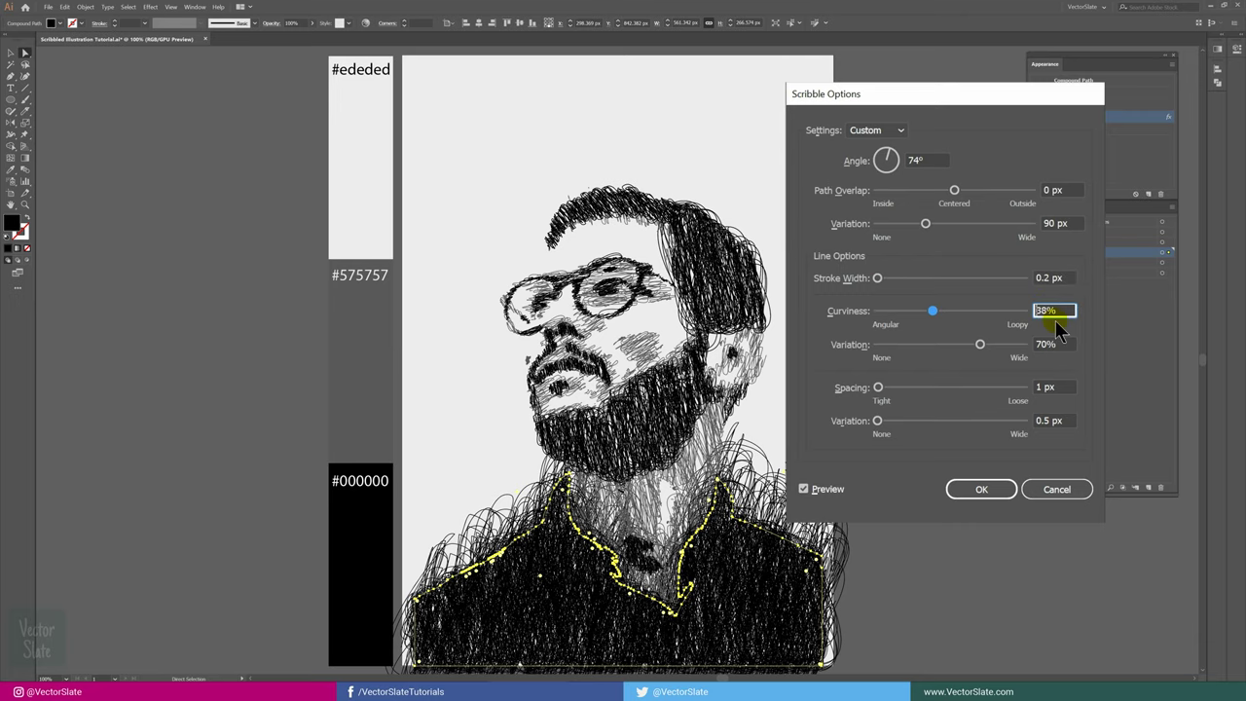
pyautogui.write('97')
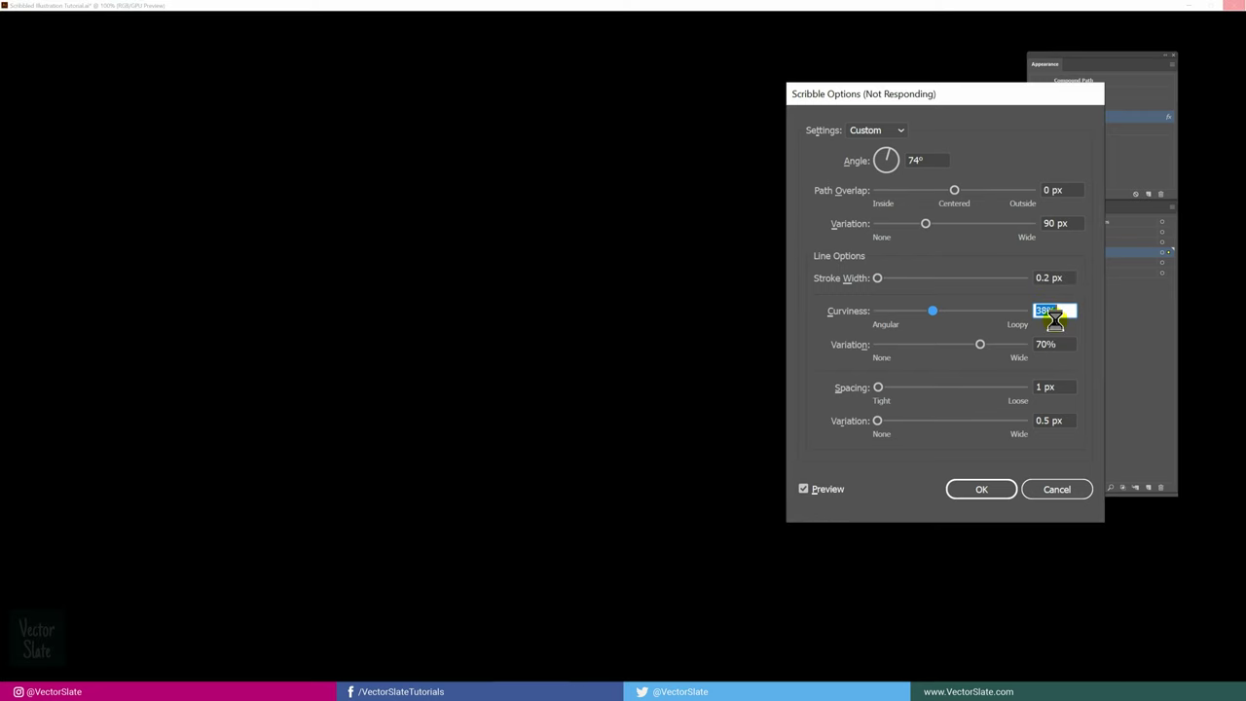
pyautogui.write('100')
pyautogui.press('Tab')
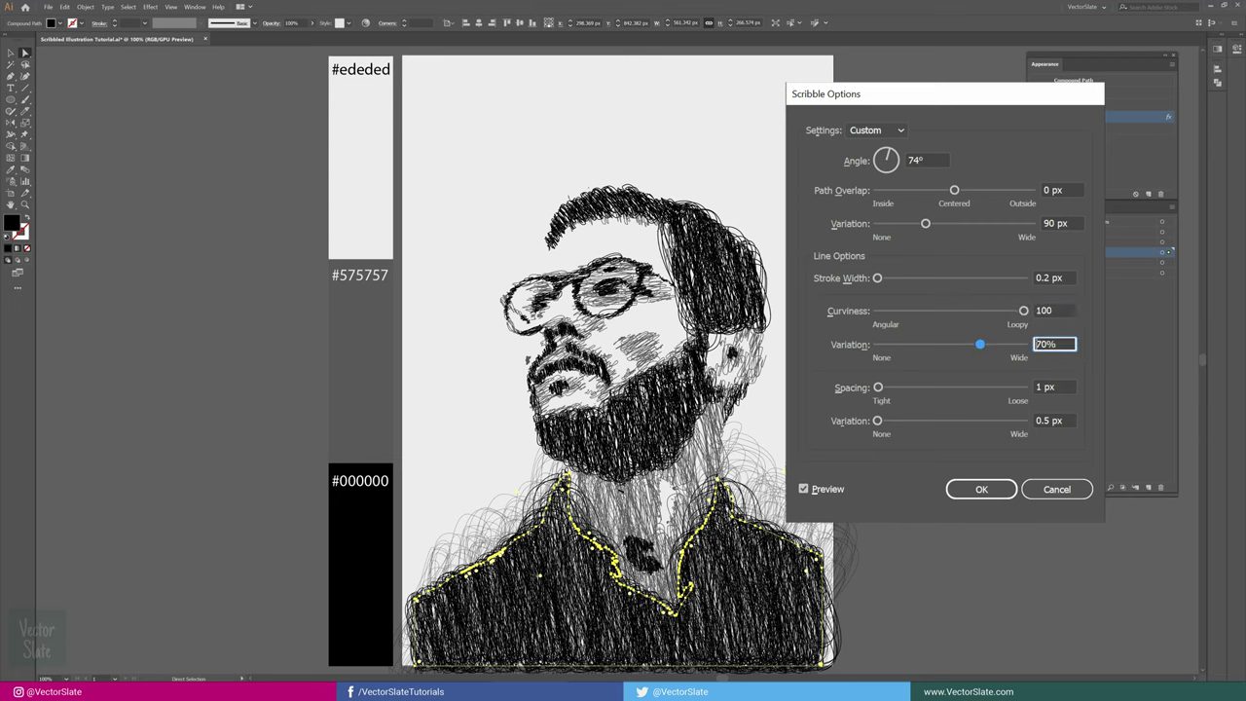
pyautogui.write('100')
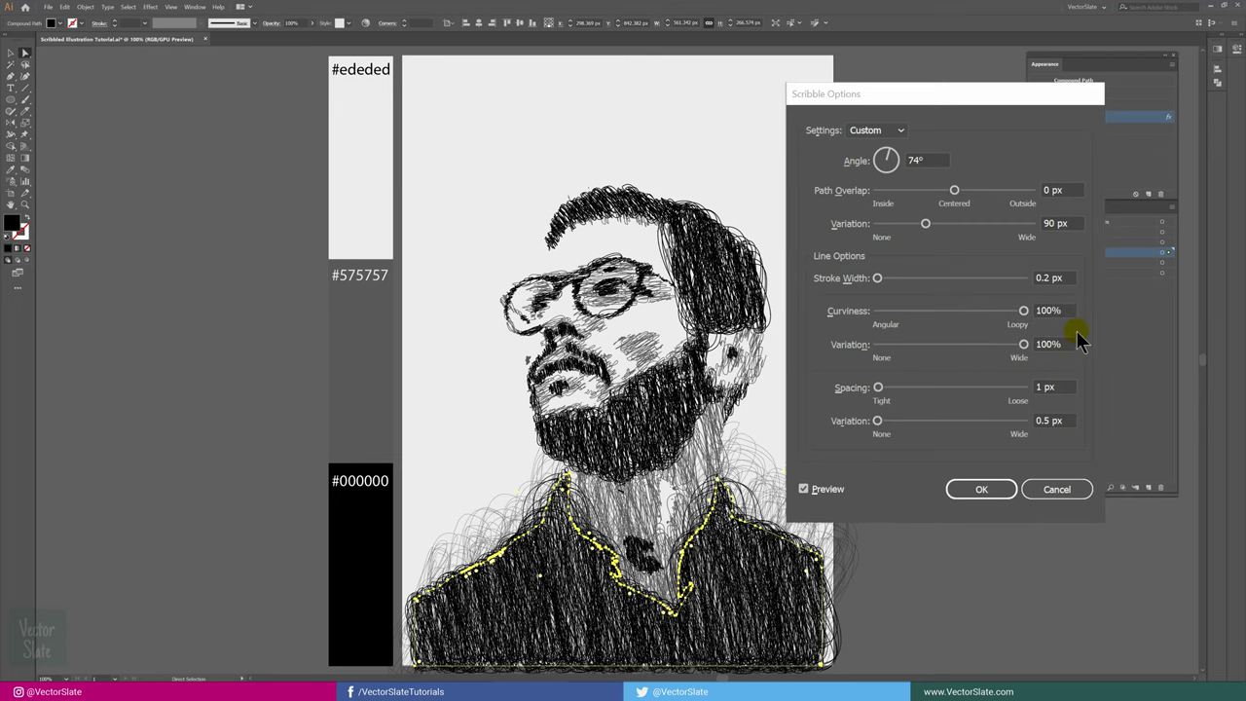
pyautogui.click(1053, 387)
pyautogui.write('3')
pyautogui.press('Tab')
pyautogui.write('1')
pyautogui.press('Tab')
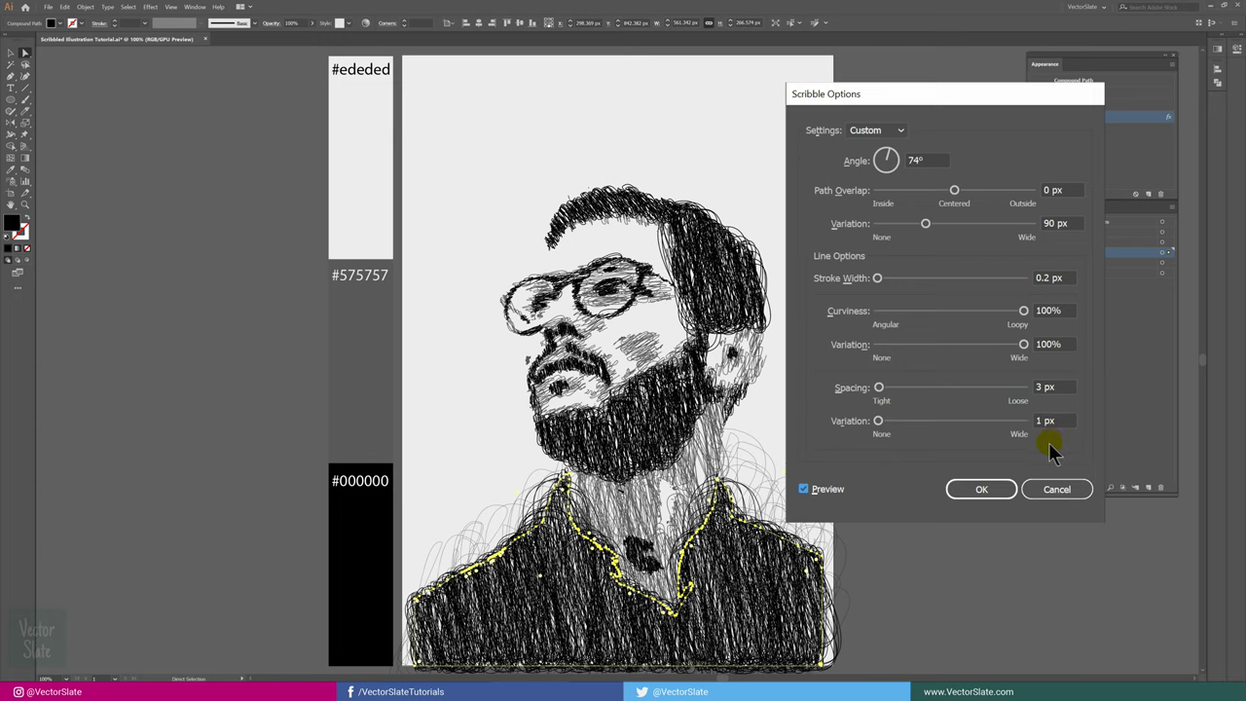
pyautogui.click(980, 490)
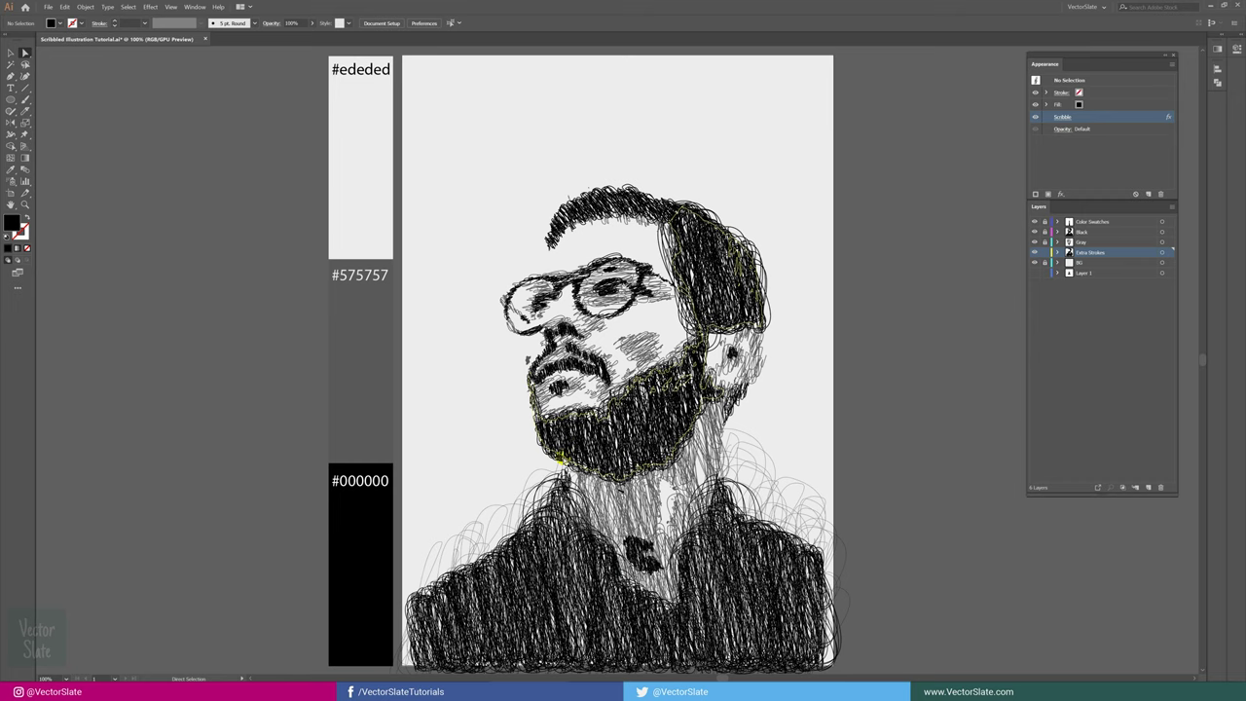
# Step: Copy the jacket scribble onto the beard-and-hair shape, tweak its angle, and set variation to 100 px
pyautogui.click(622, 428)
pyautogui.press('i')
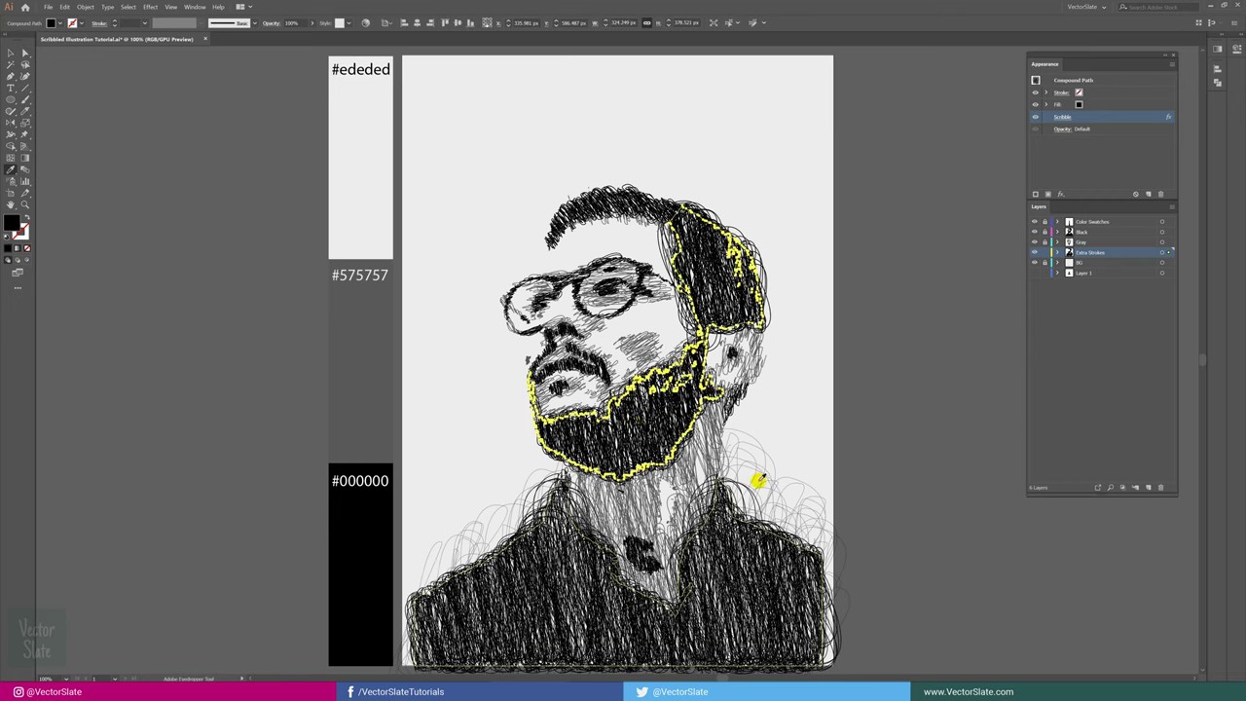
pyautogui.click(770, 448)
pyautogui.press('v')
pyautogui.click(1062, 117)
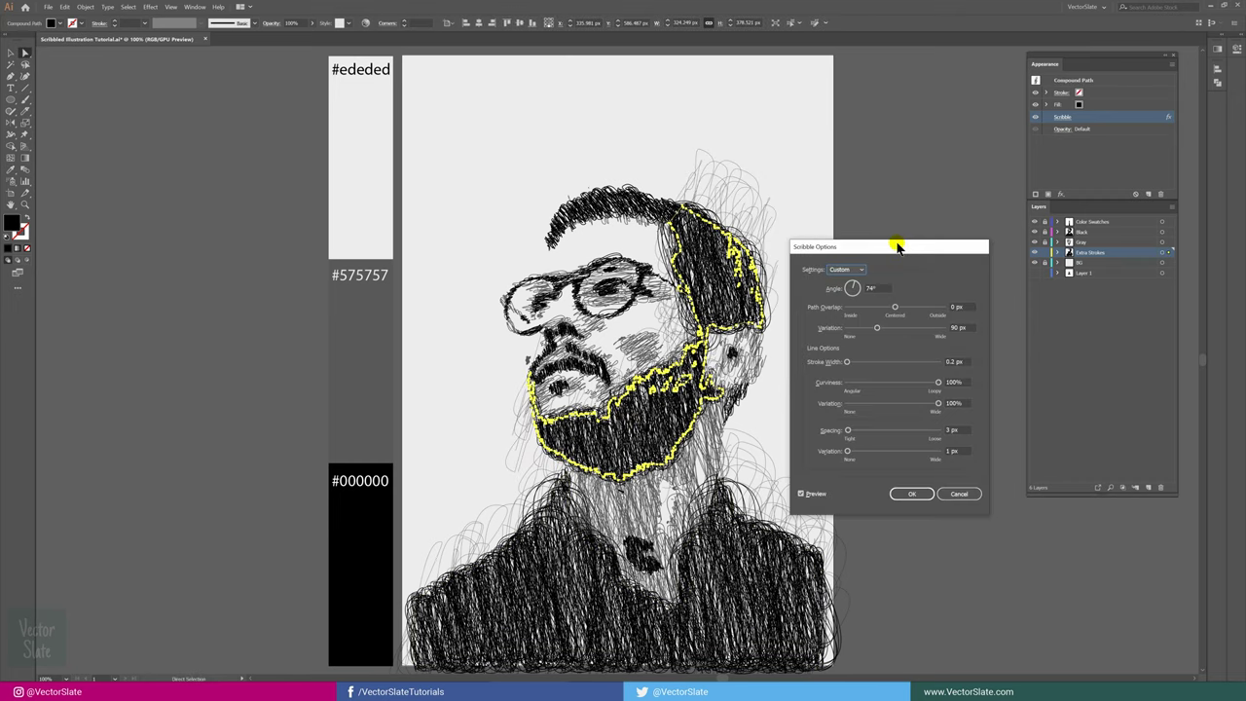
pyautogui.click(844, 276)
pyautogui.click(876, 288)
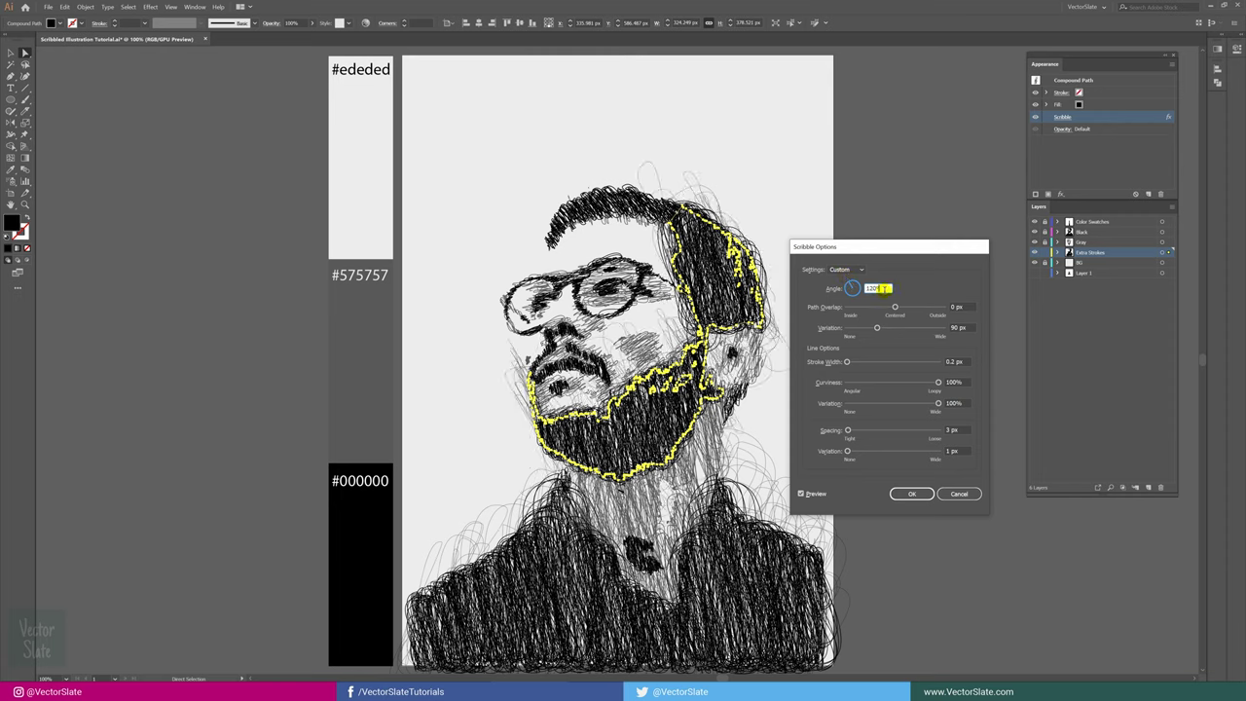
pyautogui.press('Up')
pyautogui.press('Up')
pyautogui.press('Up')
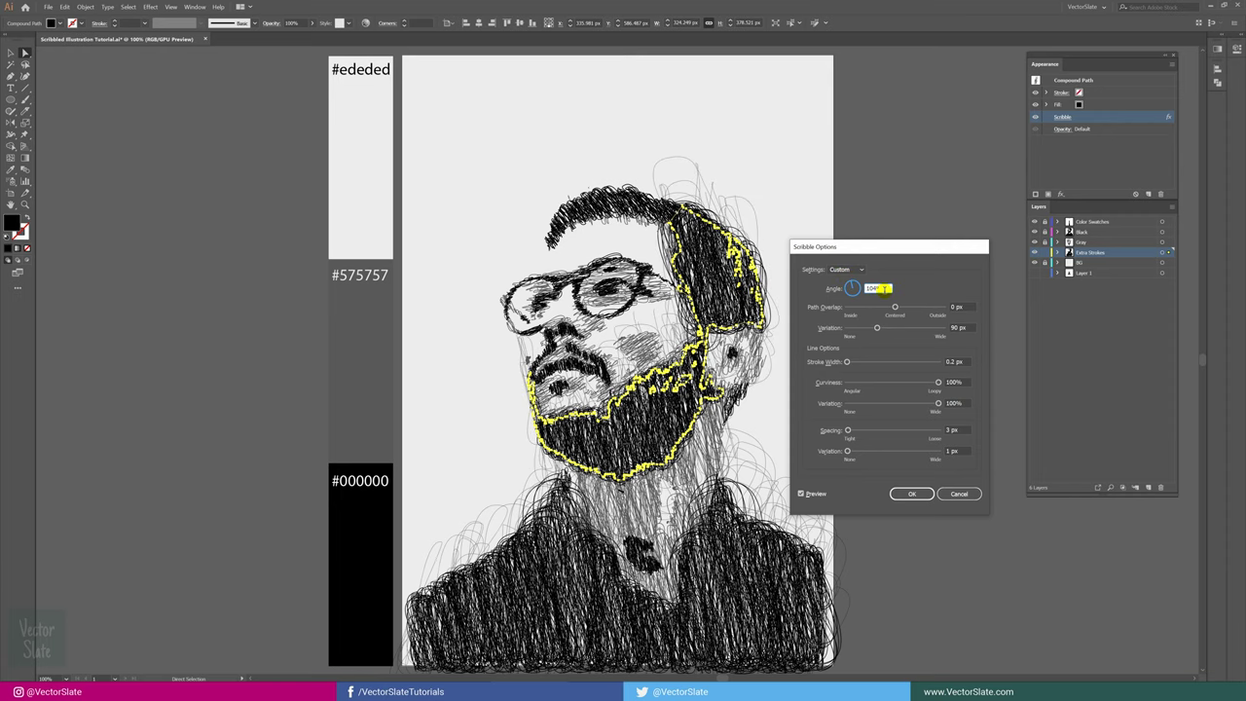
pyautogui.click(957, 327)
pyautogui.write('100')
pyautogui.click(958, 361)
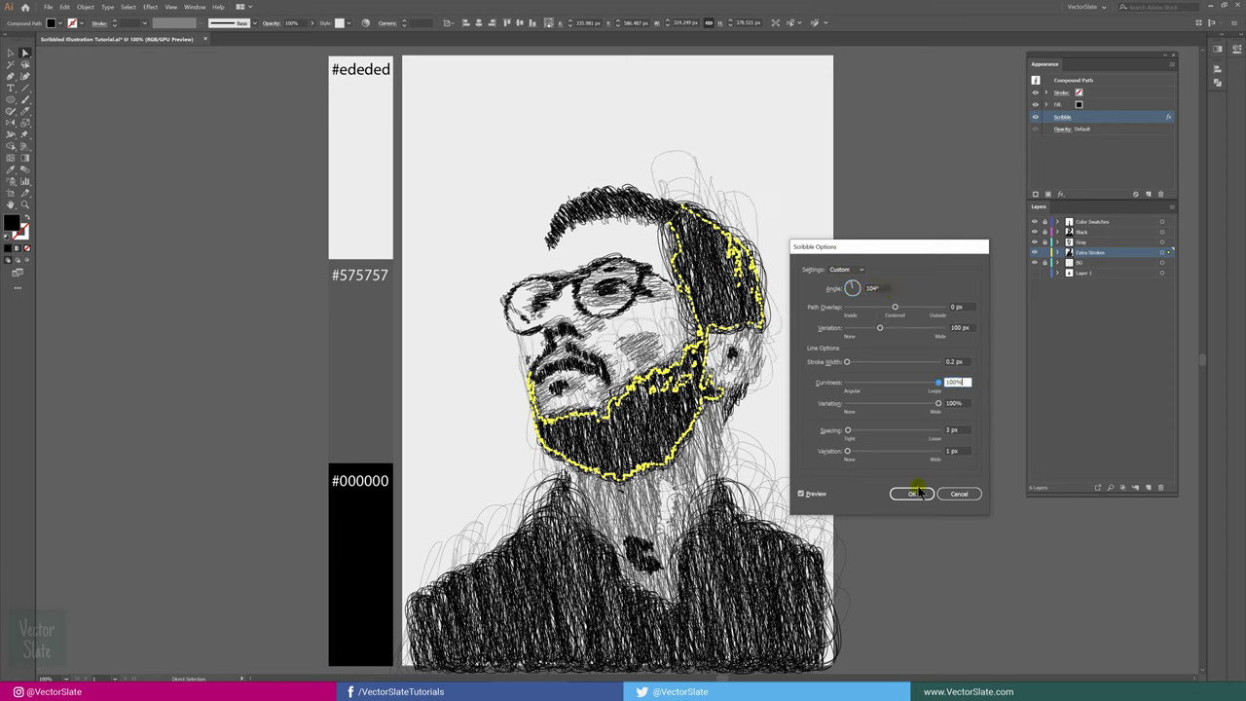
pyautogui.click(917, 494)
# Step: Copy the scribble onto the front hair strand and set its angle to 120°
pyautogui.click(828, 305)
pyautogui.click(604, 194)
pyautogui.press('i')
pyautogui.click(691, 191)
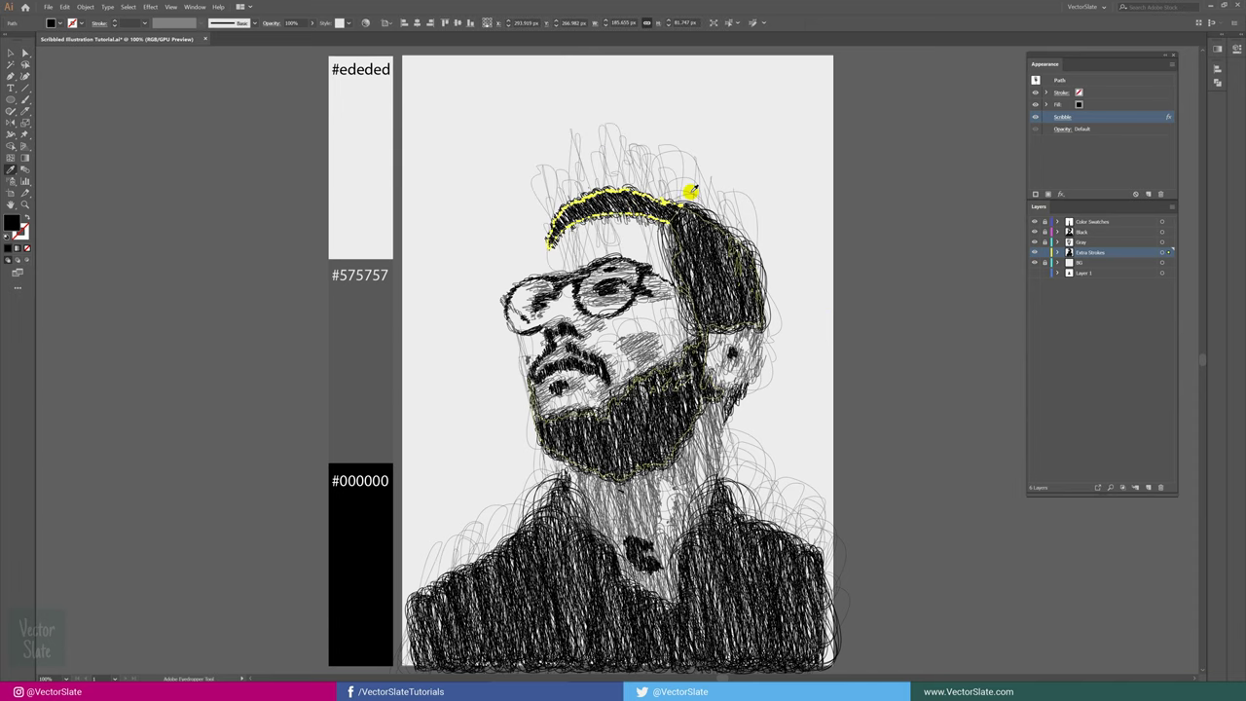
pyautogui.click(1062, 117)
pyautogui.click(885, 287)
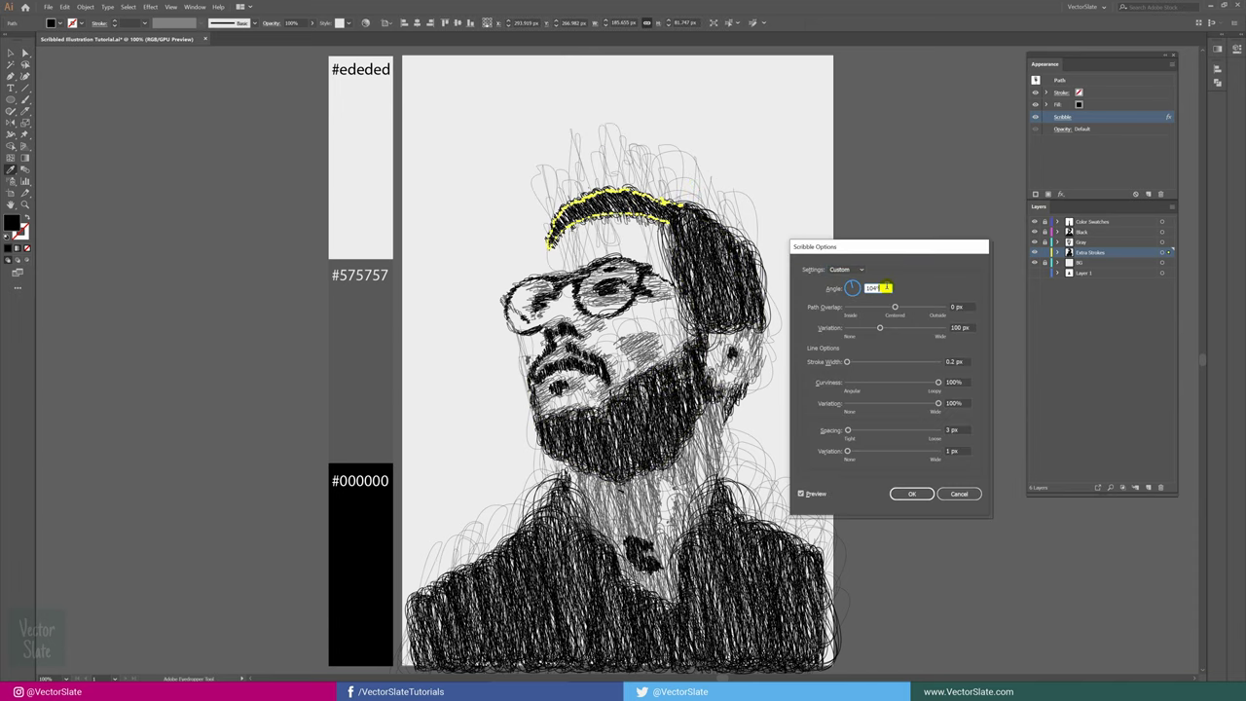
pyautogui.write('120')
pyautogui.click(912, 493)
# Step: Reselect the beard-and-hair shape and change its scribble angle to 60°
pyautogui.press('a')
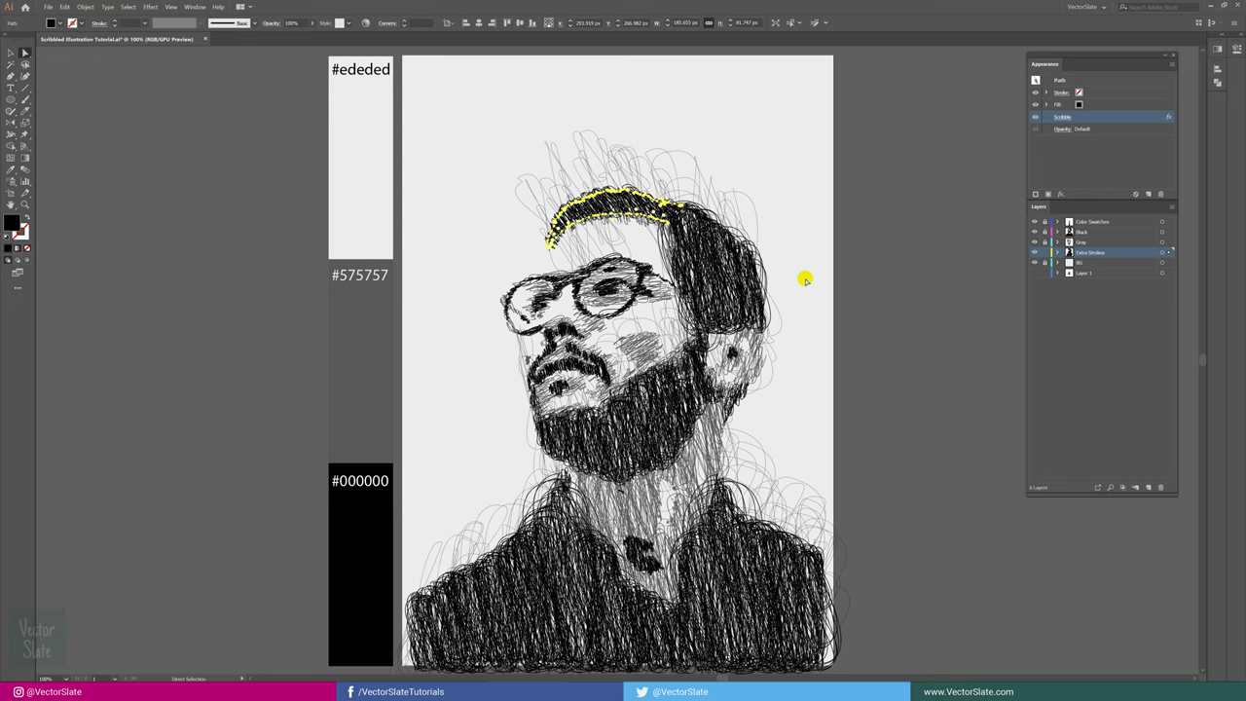
pyautogui.click(800, 273)
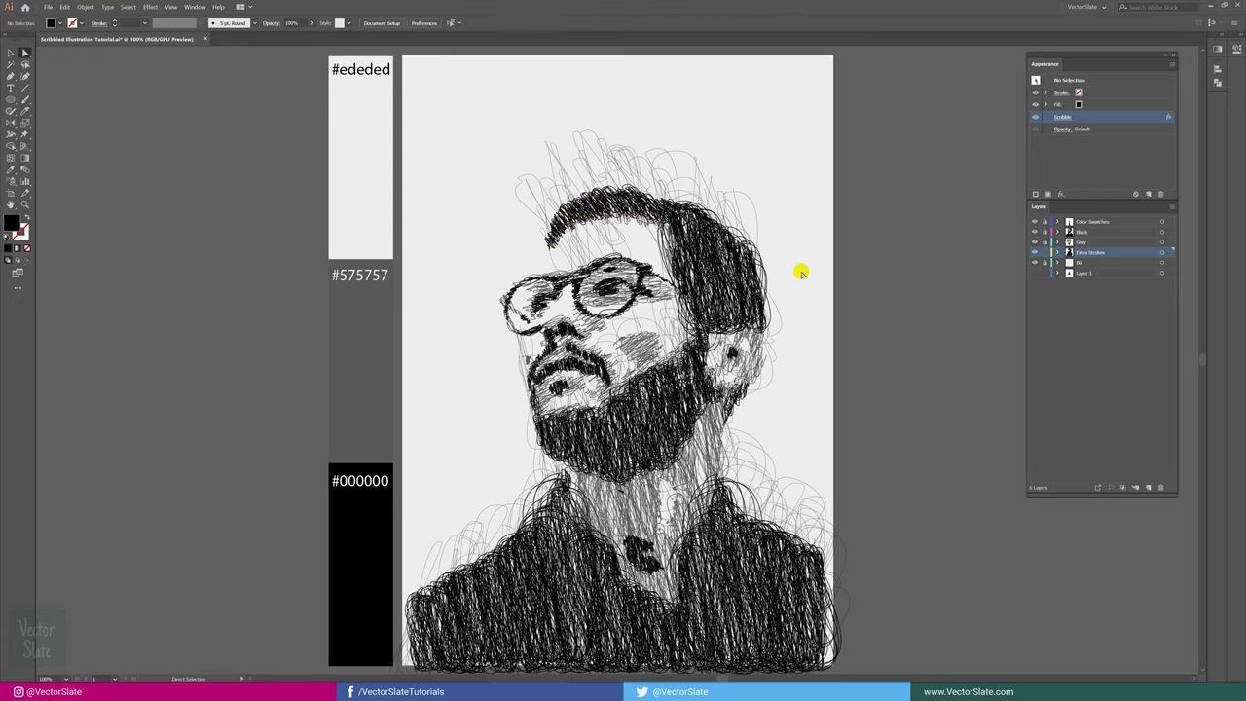
pyautogui.click(750, 209)
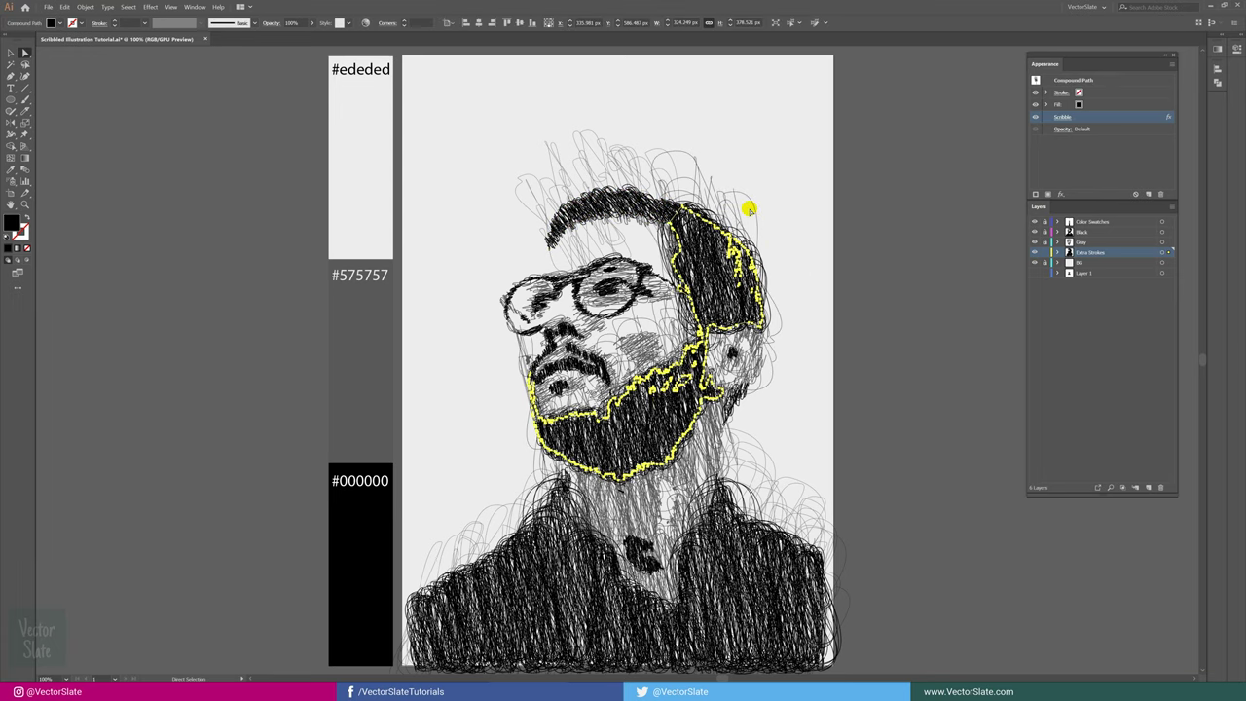
pyautogui.click(1062, 117)
pyautogui.moveTo(884, 251); pyautogui.dragTo(888, 173)
pyautogui.doubleClick(876, 209)
pyautogui.write('50')
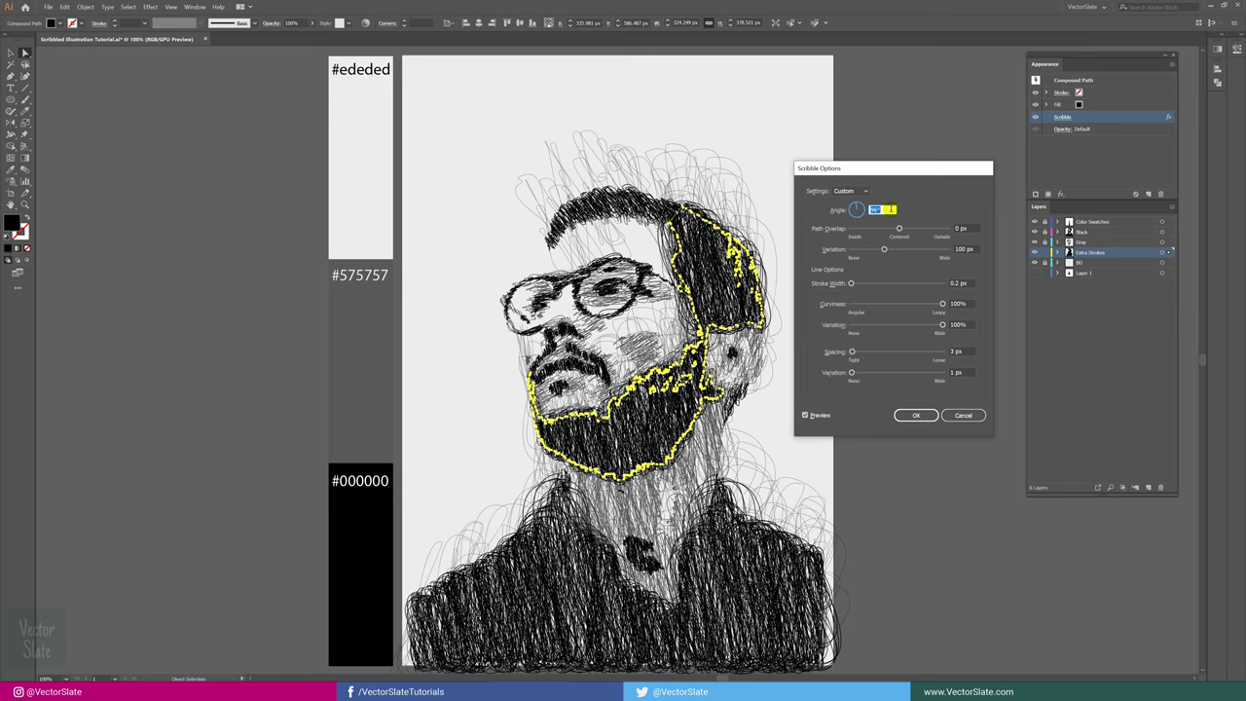
pyautogui.write('62')
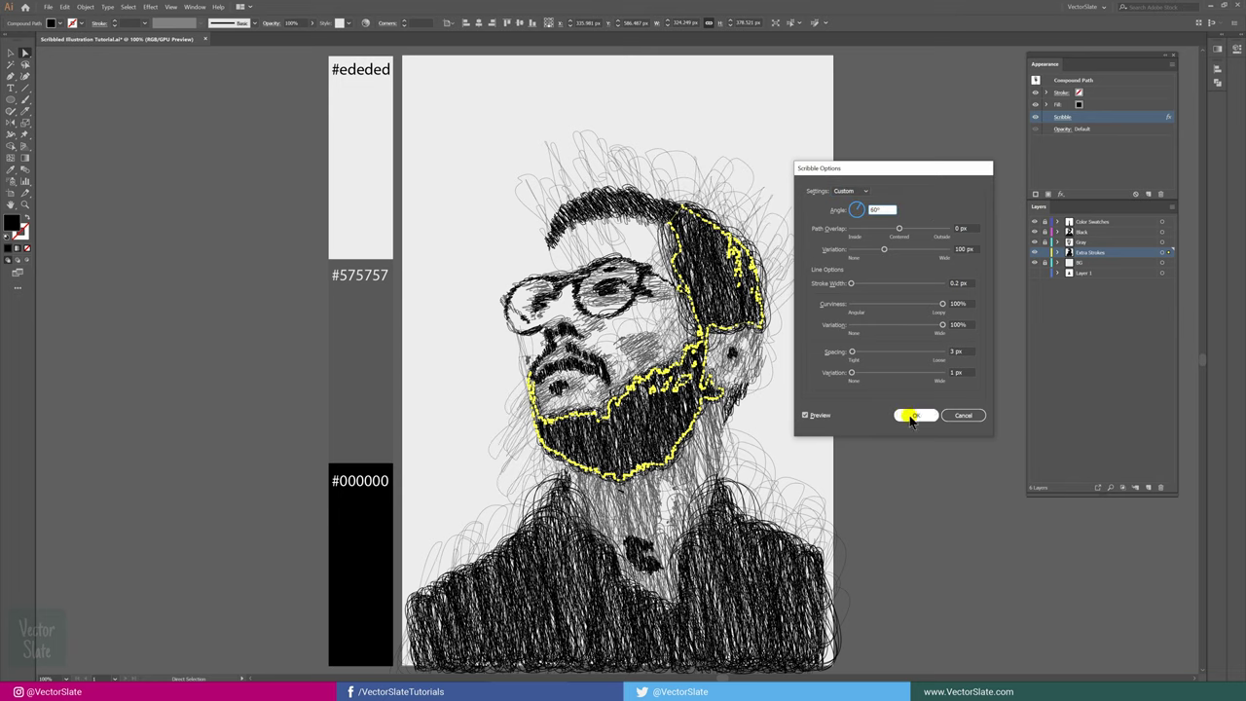
pyautogui.click(914, 415)
pyautogui.click(825, 173)
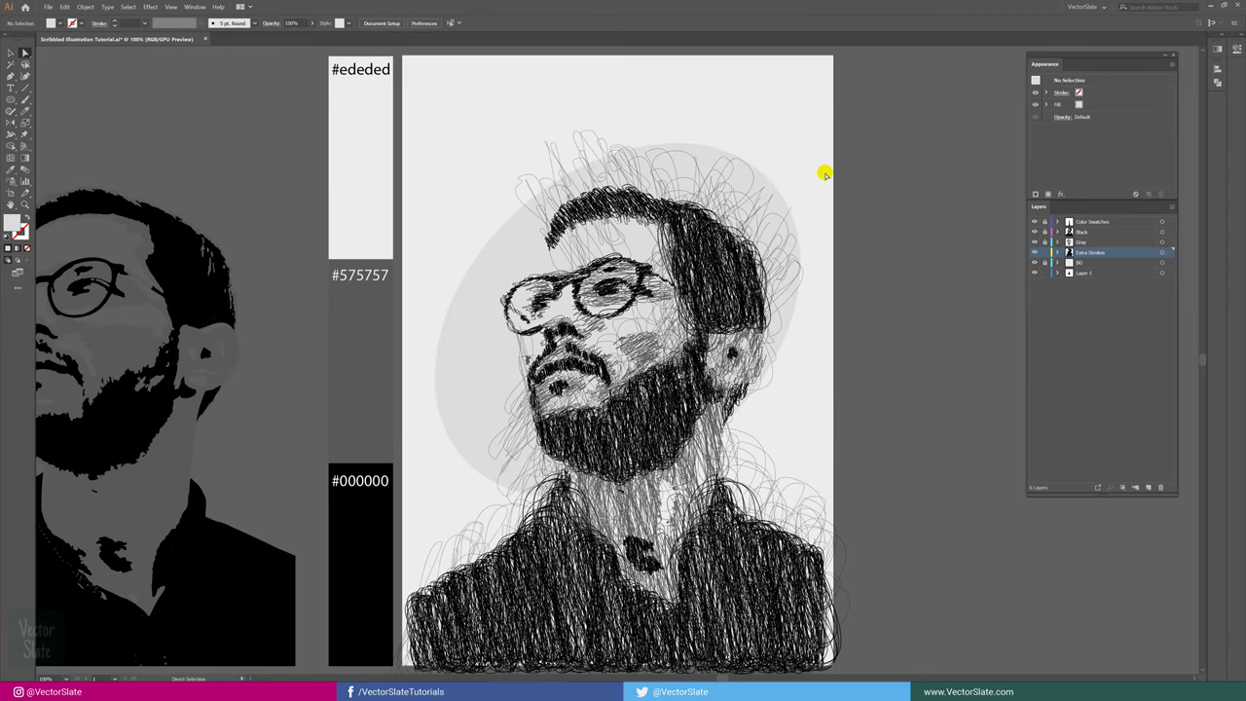
# Step: Scribble the gray ellipse with angle 42°, variation 40 px, spacing 3 px and spacing variation 4 px
pyautogui.moveTo(474, 301); pyautogui.dragTo(897, 202)
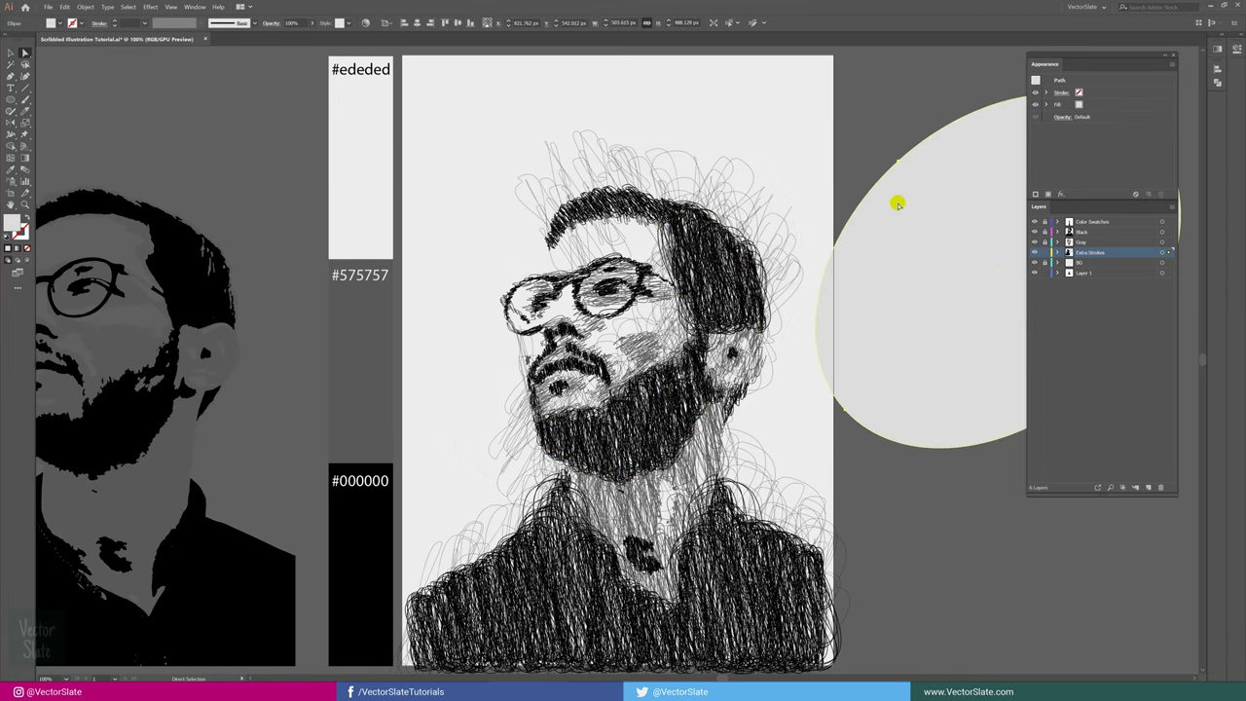
pyautogui.hotkey('ctrl', 'z')
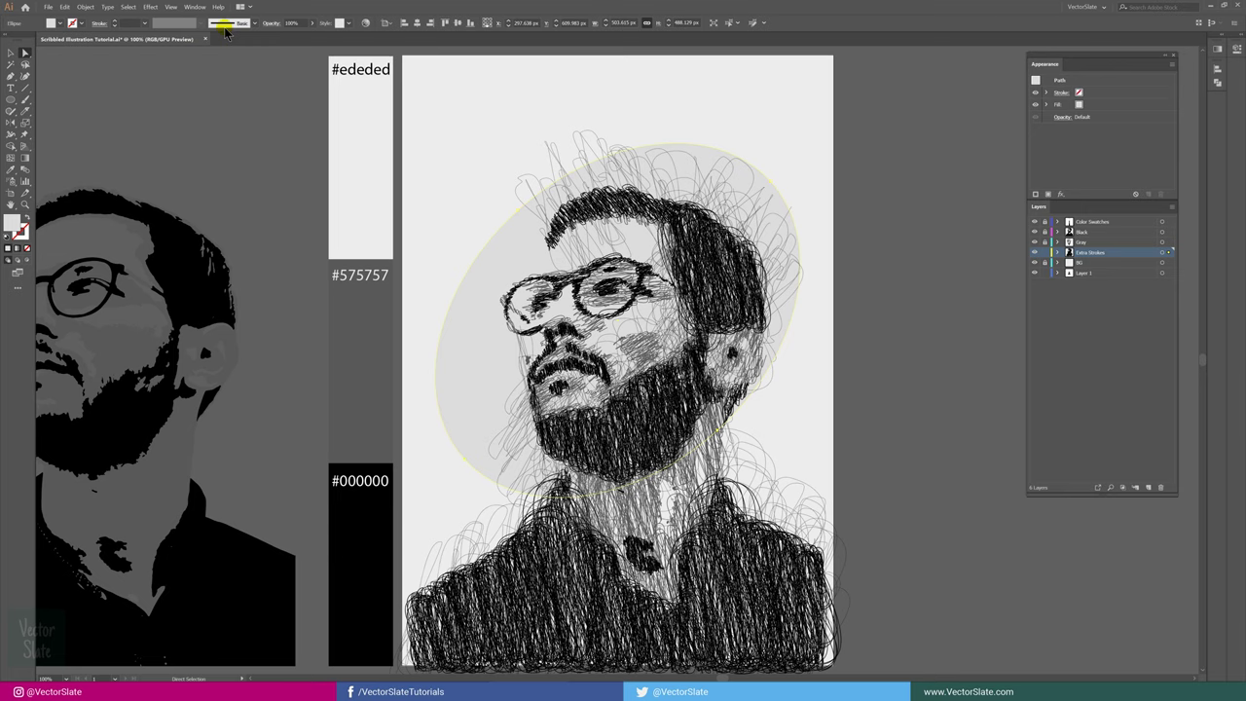
pyautogui.click(150, 7)
pyautogui.click(160, 27)
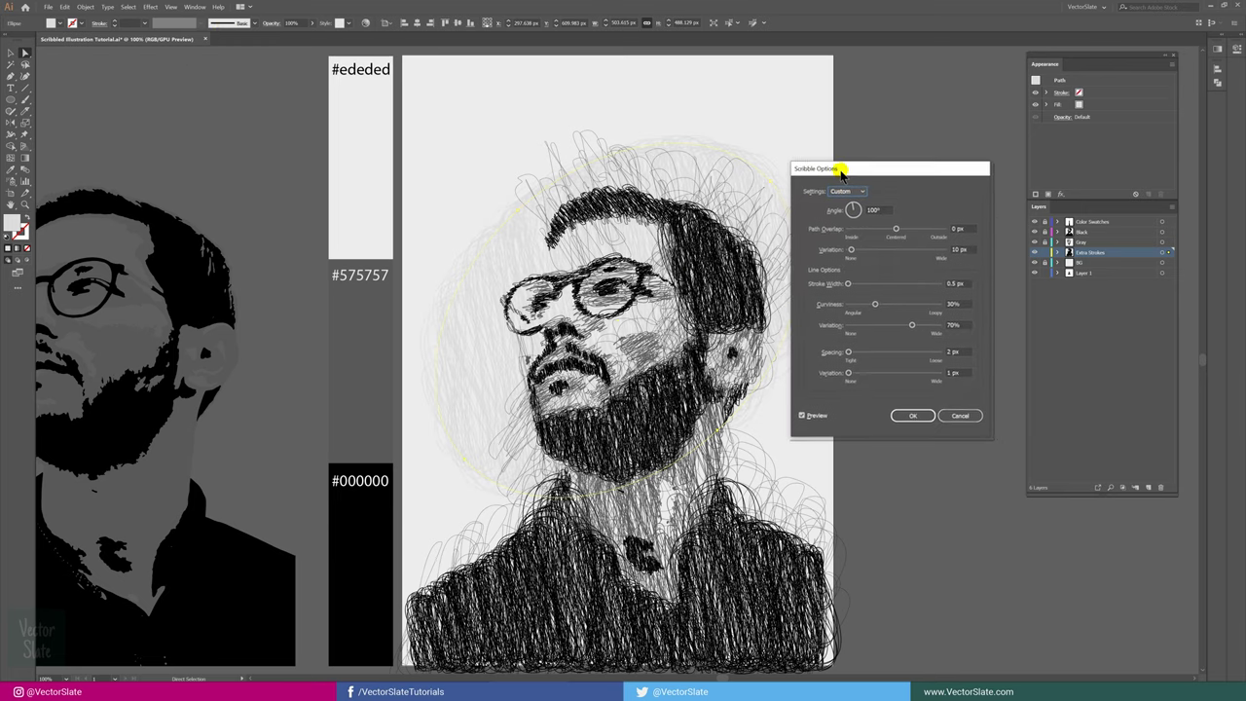
pyautogui.doubleClick(876, 210)
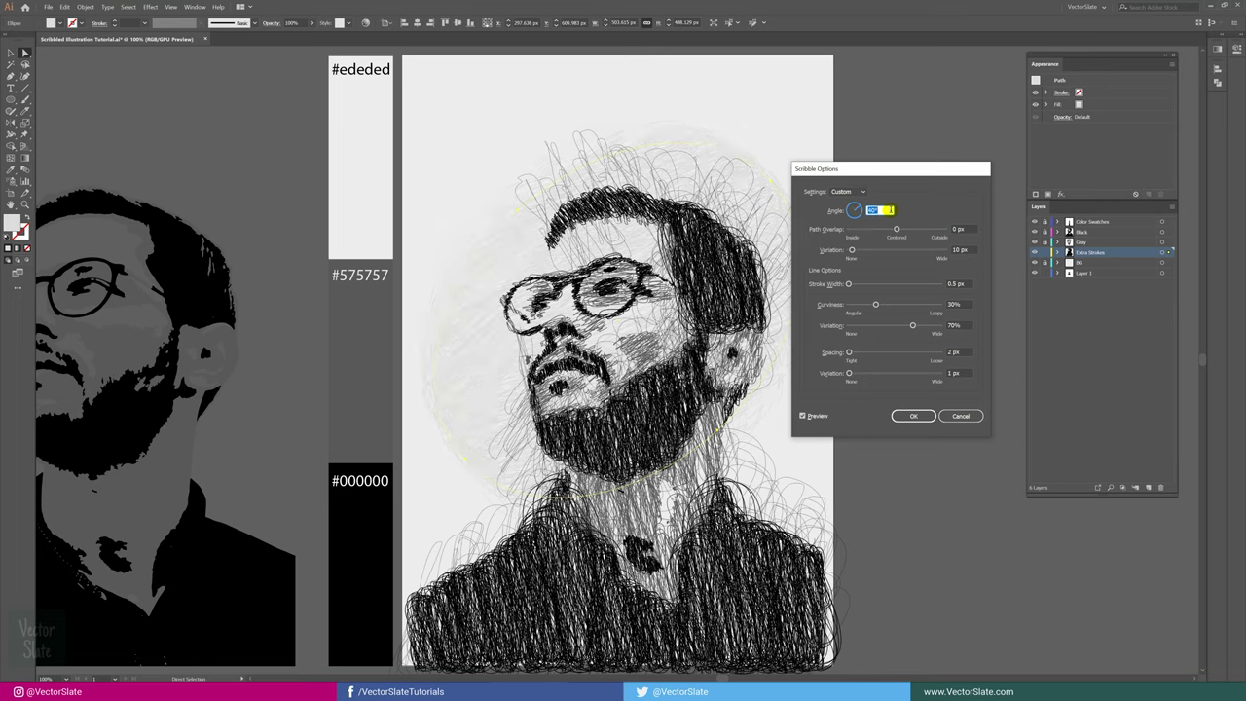
pyautogui.write('42')
pyautogui.doubleClick(961, 250)
pyautogui.write('40')
pyautogui.doubleClick(955, 352)
pyautogui.write('3')
pyautogui.press('Tab')
pyautogui.write('4')
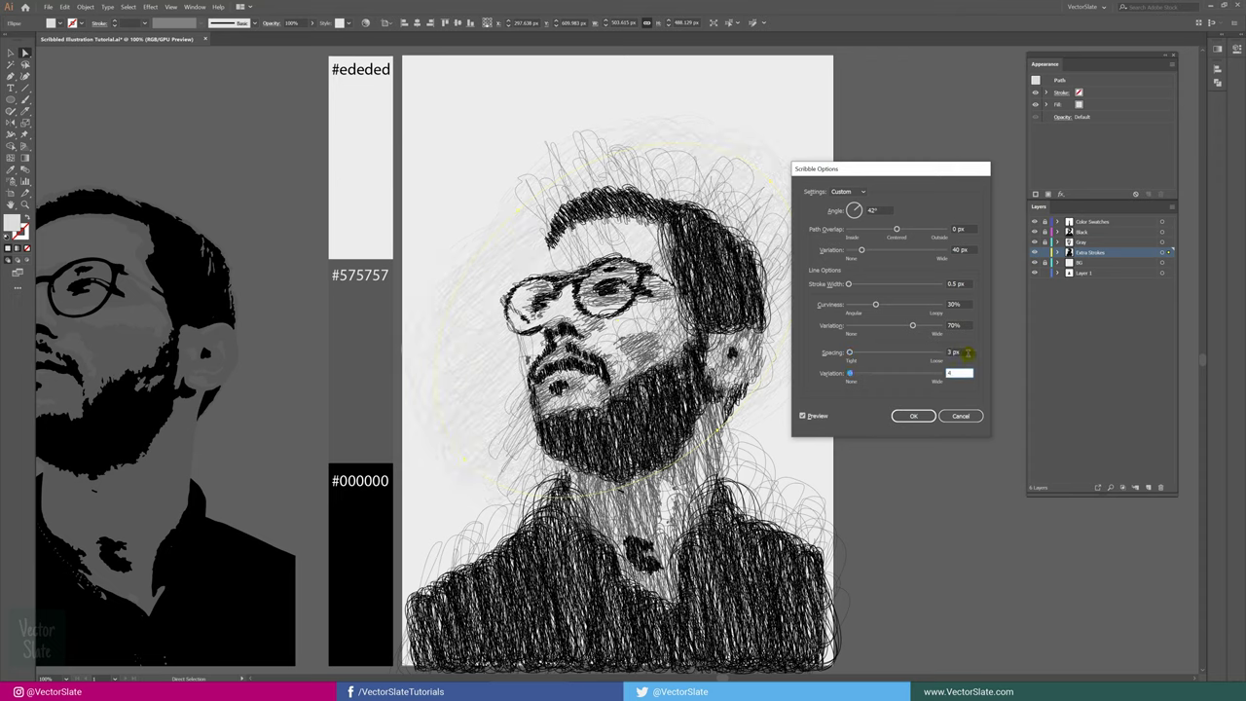
pyautogui.click(929, 416)
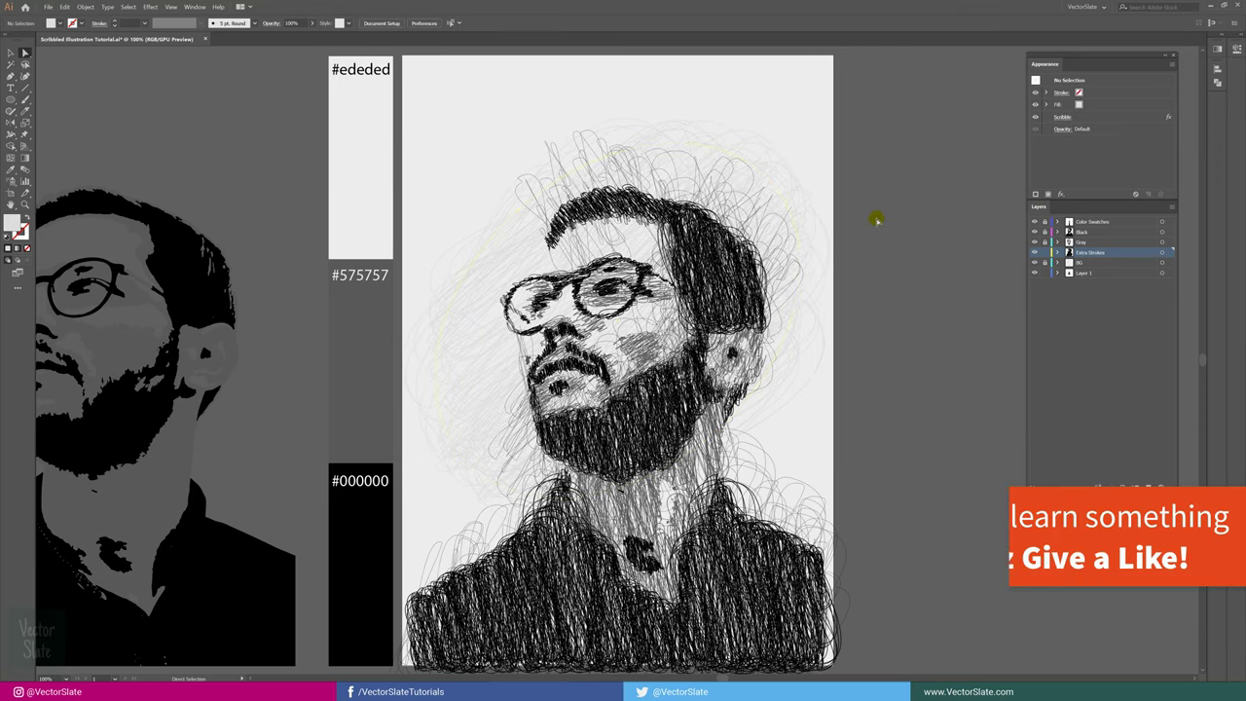
# Step: Turn off visibility of the Black and Gray layers, leaving the Extra Strokes scribbles and halo
pyautogui.moveTo(1035, 231); pyautogui.dragTo(1034, 242)
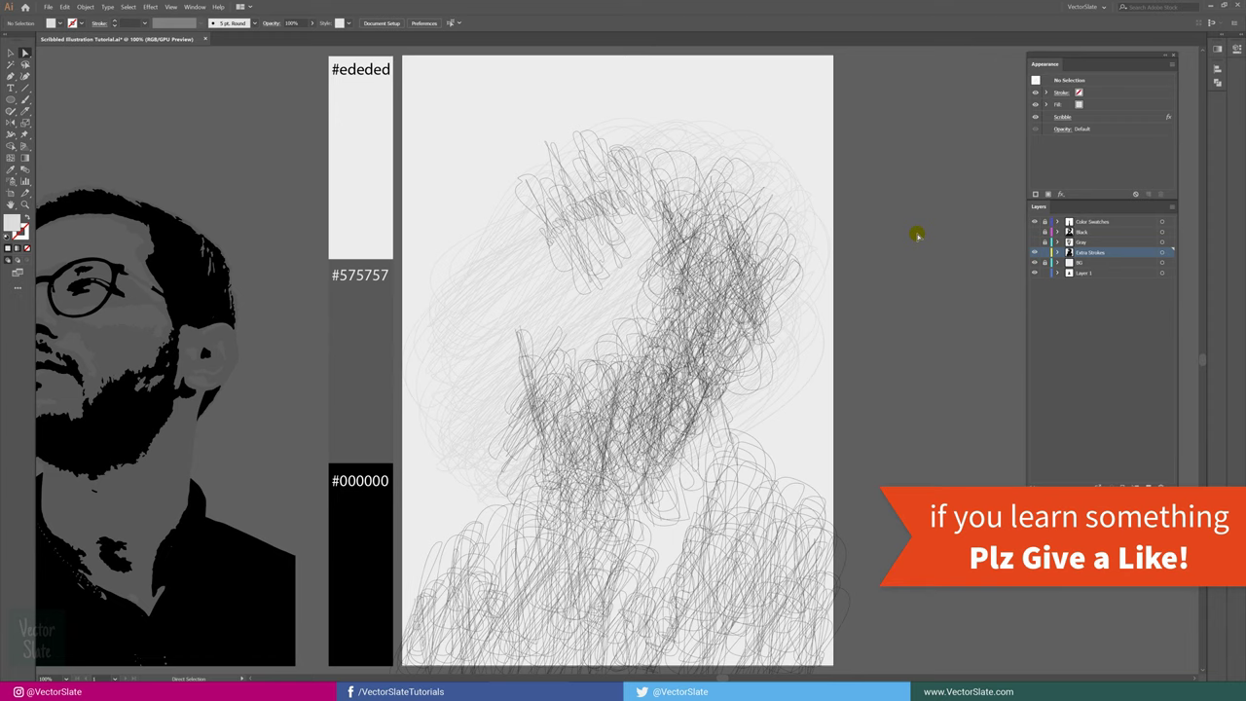